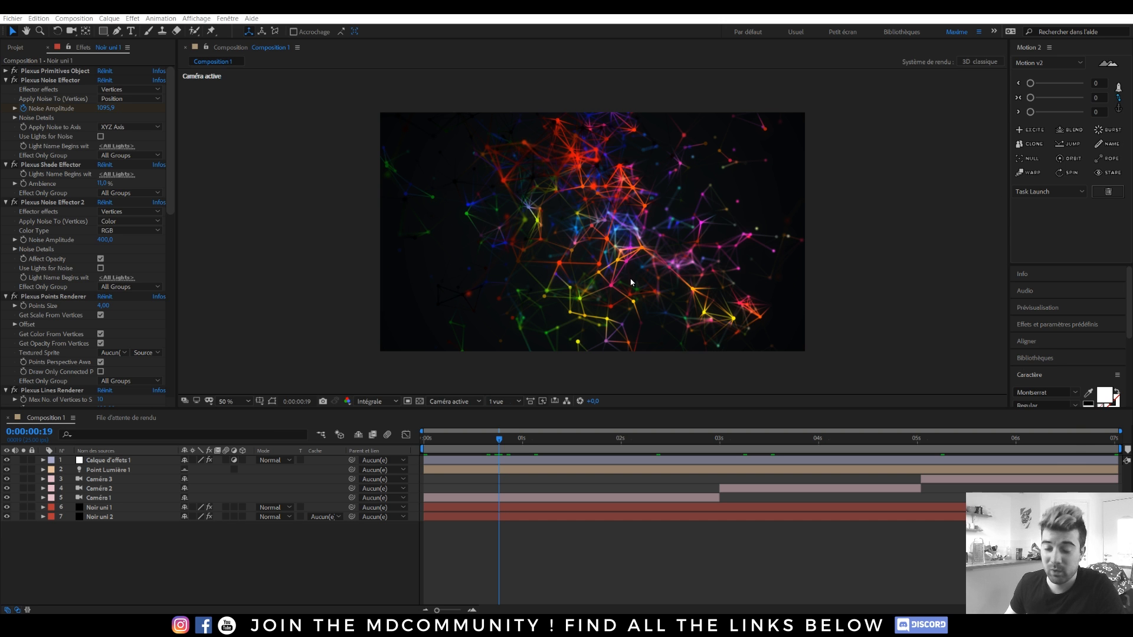
Scrub through the Plexus animation preview, jumping to a later frame and back to an early one.
{"action": "left_click_drag", "start_coordinate": [522, 443], "coordinate": [653, 442]}
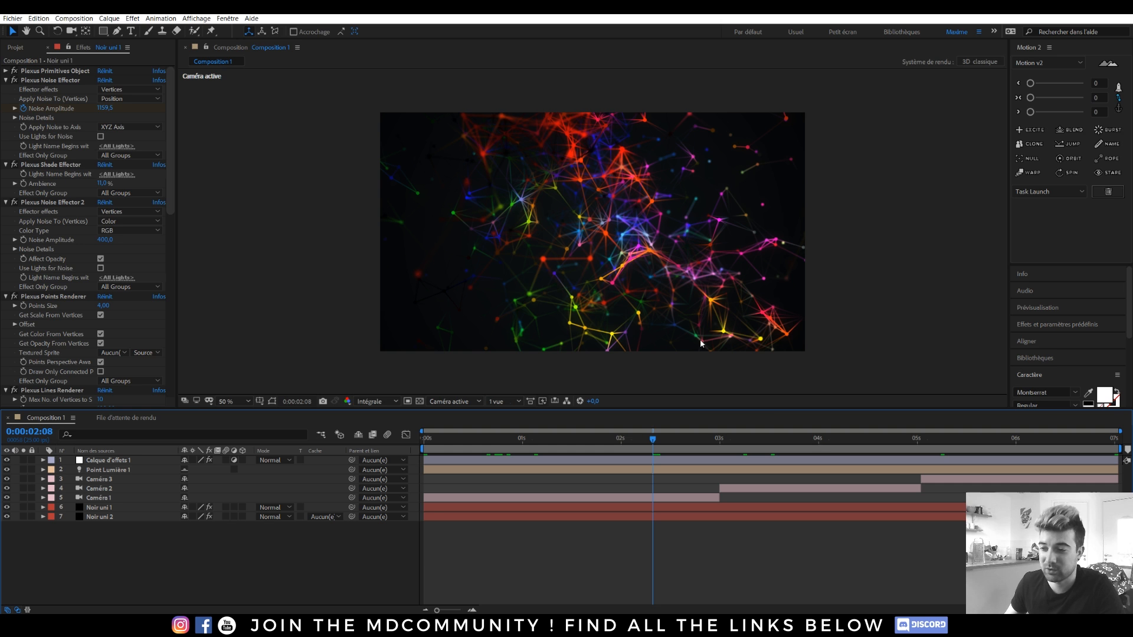
{"action": "left_click", "coordinate": [808, 444]}
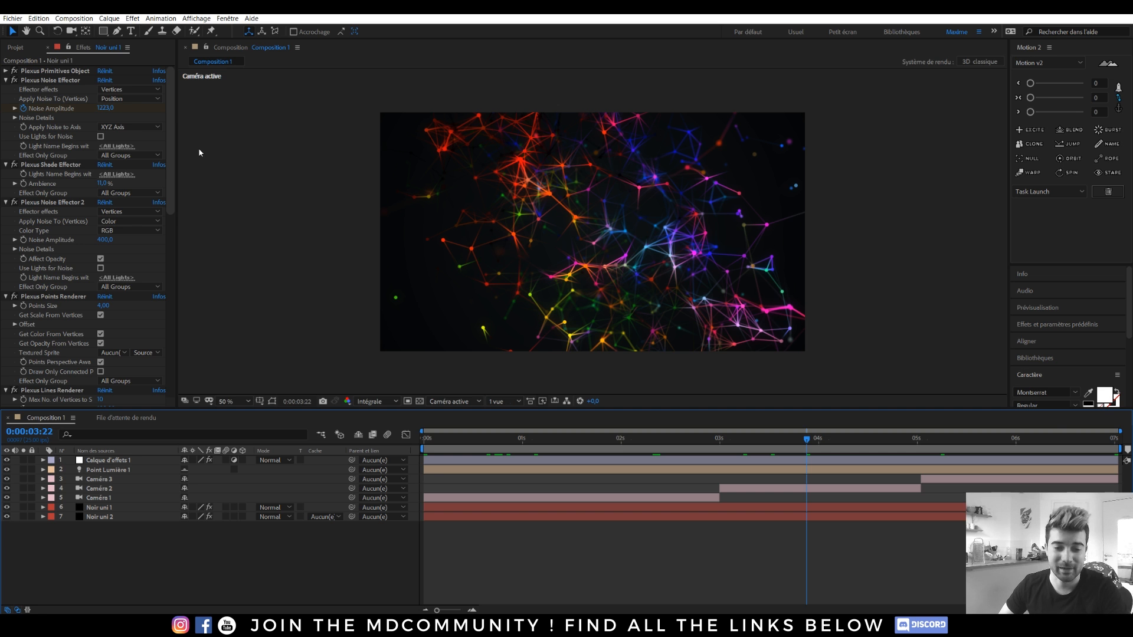
{"action": "left_click", "coordinate": [499, 452]}
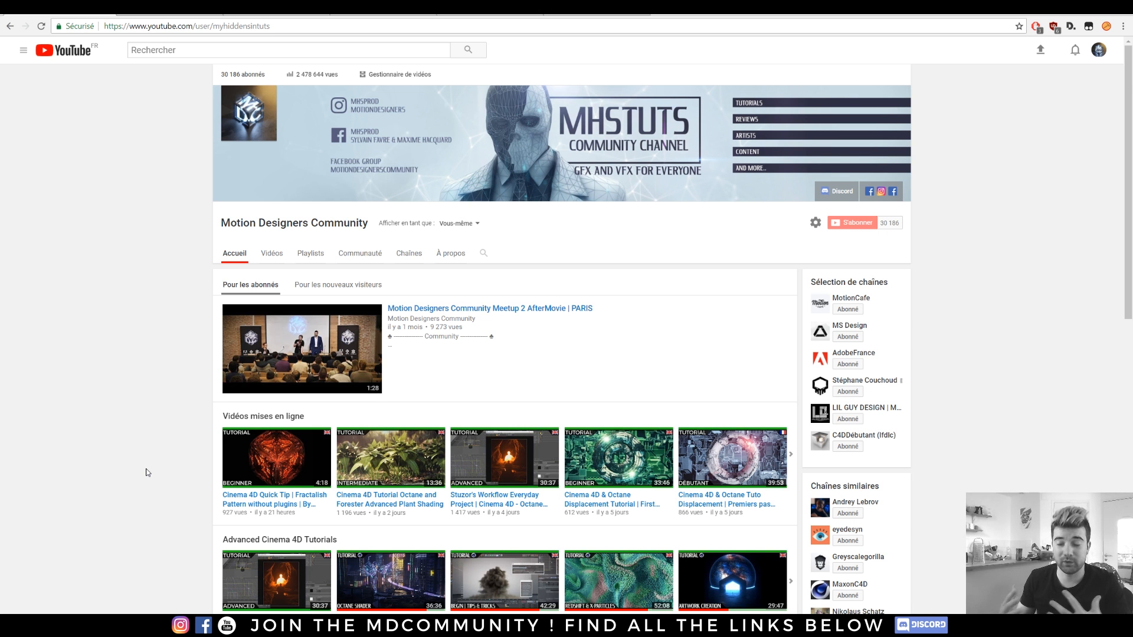
Browse the channel's tutorials and page the Advanced Cinema 4D Tutorials row forward.
{"action": "scroll", "coordinate": [154, 319], "scroll_direction": "down", "scroll_amount": 2}
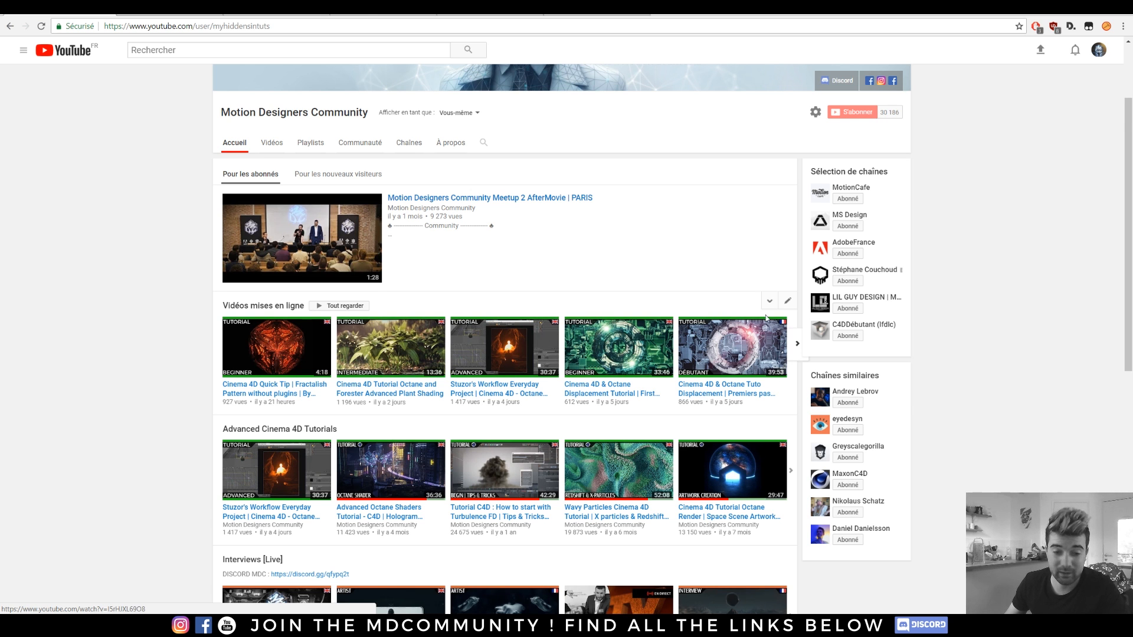
{"action": "scroll", "coordinate": [688, 282], "scroll_direction": "down", "scroll_amount": 2}
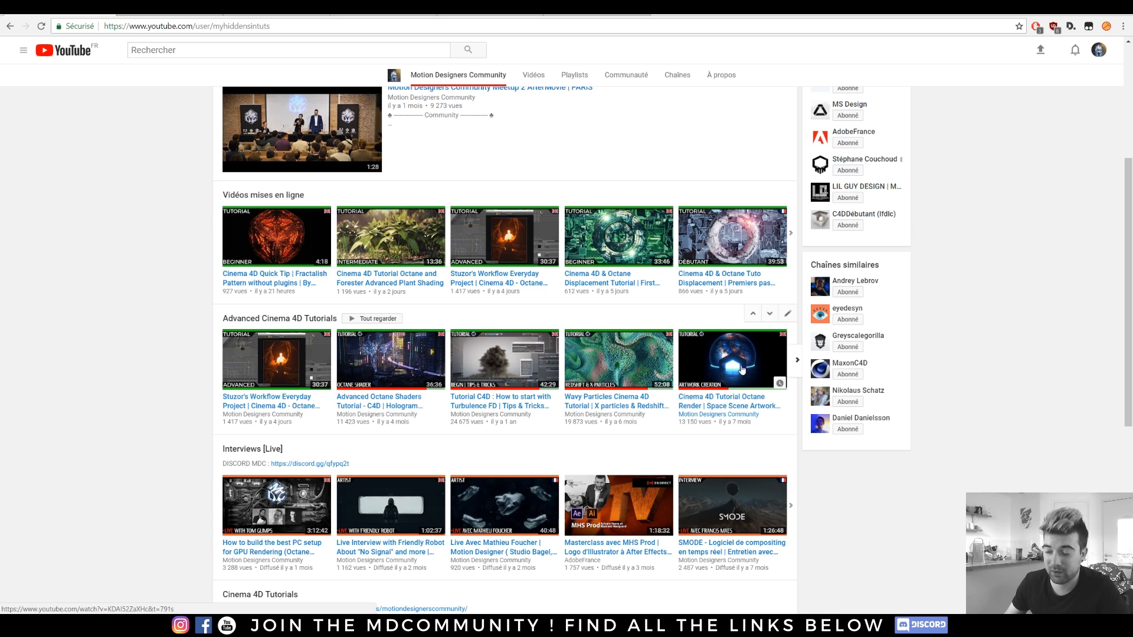
{"action": "left_click", "coordinate": [798, 362]}
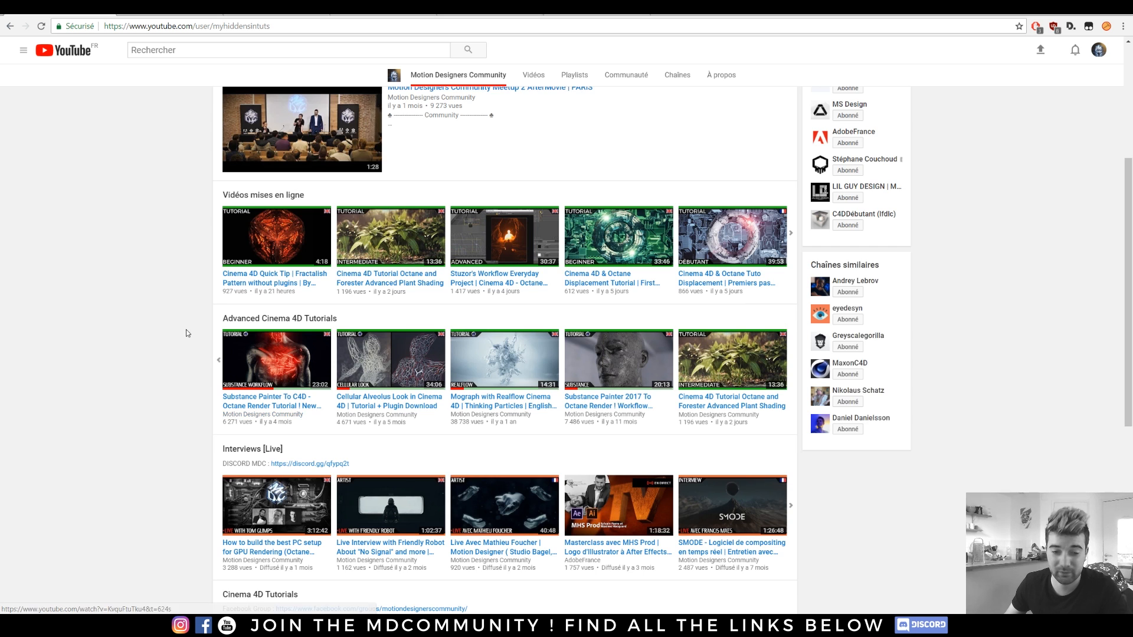
{"action": "scroll", "coordinate": [183, 328], "scroll_direction": "down", "scroll_amount": 2}
{"action": "scroll", "coordinate": [95, 348], "scroll_direction": "up", "scroll_amount": 5}
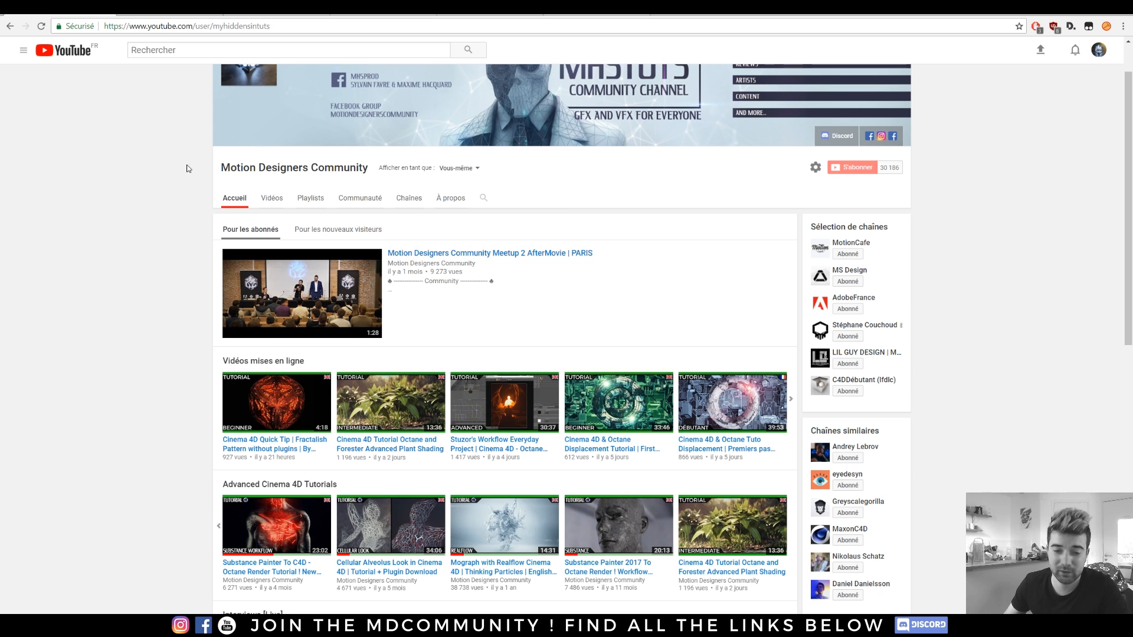
View the Plexus Horse tutorial, then the community's Facebook group.
{"action": "left_click", "coordinate": [153, 17]}
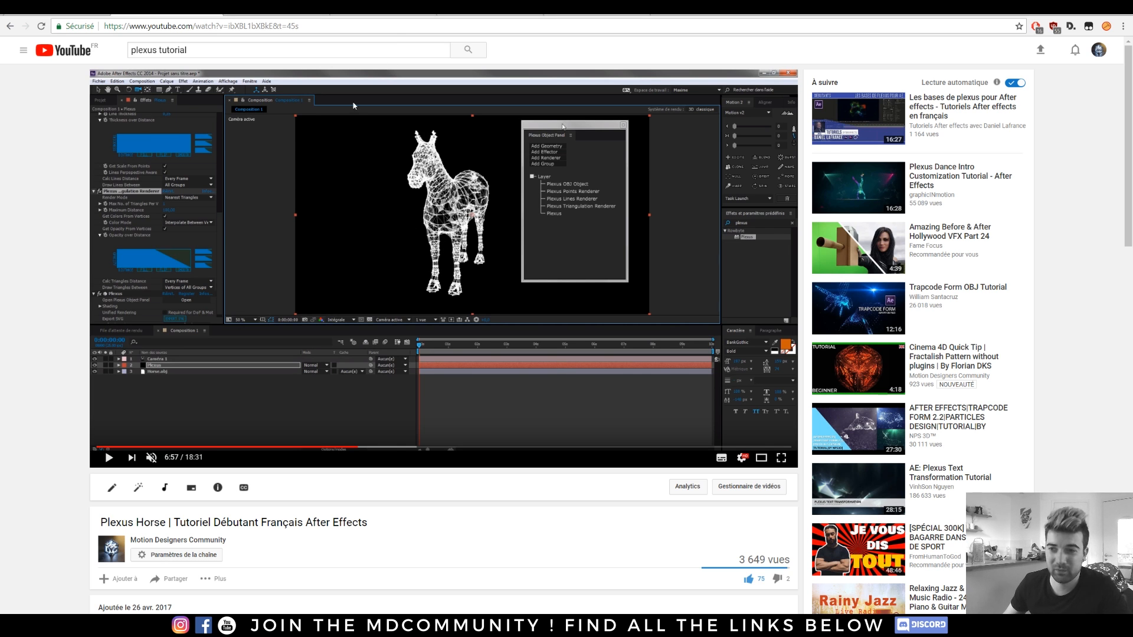
{"action": "left_click", "coordinate": [265, 9]}
{"action": "scroll", "coordinate": [209, 204], "scroll_direction": "down", "scroll_amount": 9}
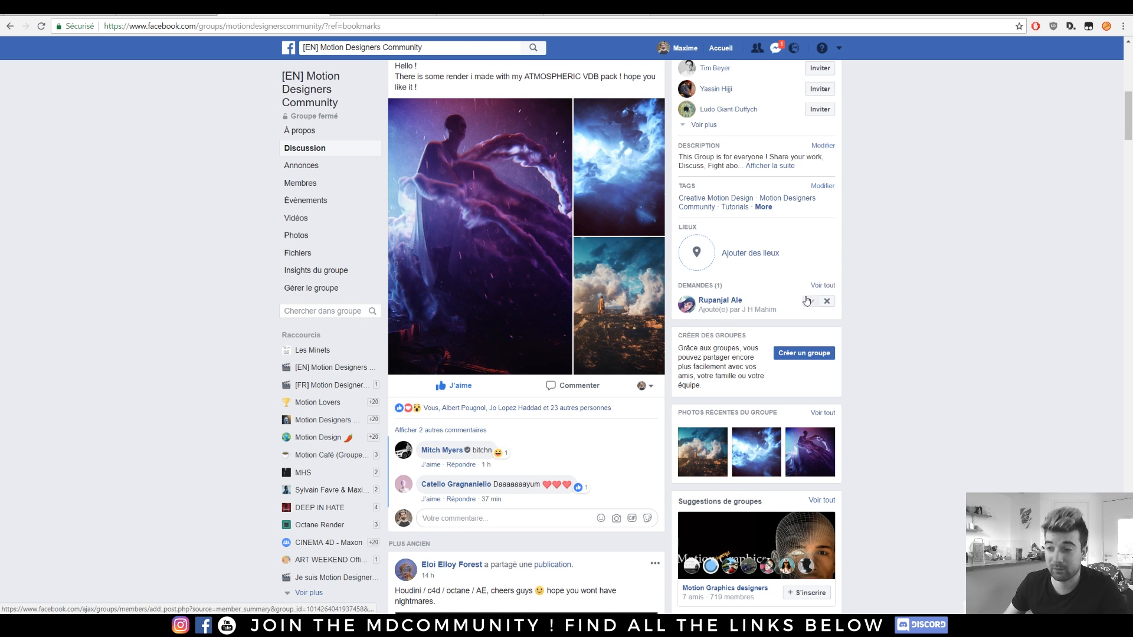
Scroll the Facebook group feed and open the Meetup 2 AfterMovie | PARIS video.
{"action": "scroll", "coordinate": [530, 241], "scroll_direction": "down", "scroll_amount": 7}
{"action": "scroll", "coordinate": [530, 241], "scroll_direction": "down", "scroll_amount": 20}
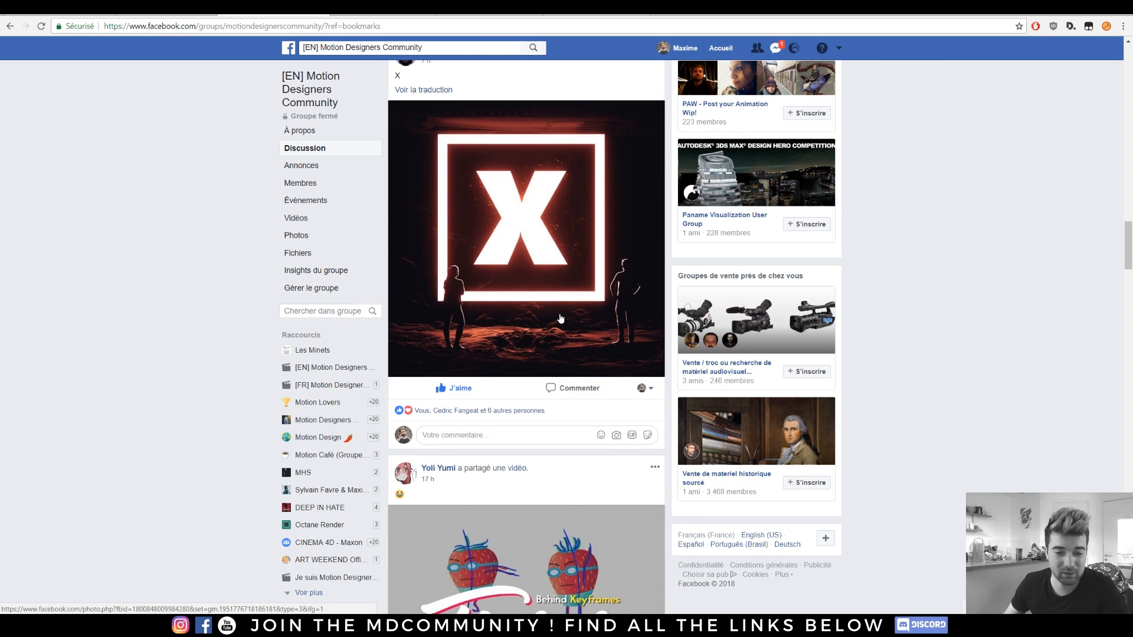
{"action": "scroll", "coordinate": [582, 331], "scroll_direction": "down", "scroll_amount": 18}
{"action": "scroll", "coordinate": [547, 363], "scroll_direction": "down", "scroll_amount": 9}
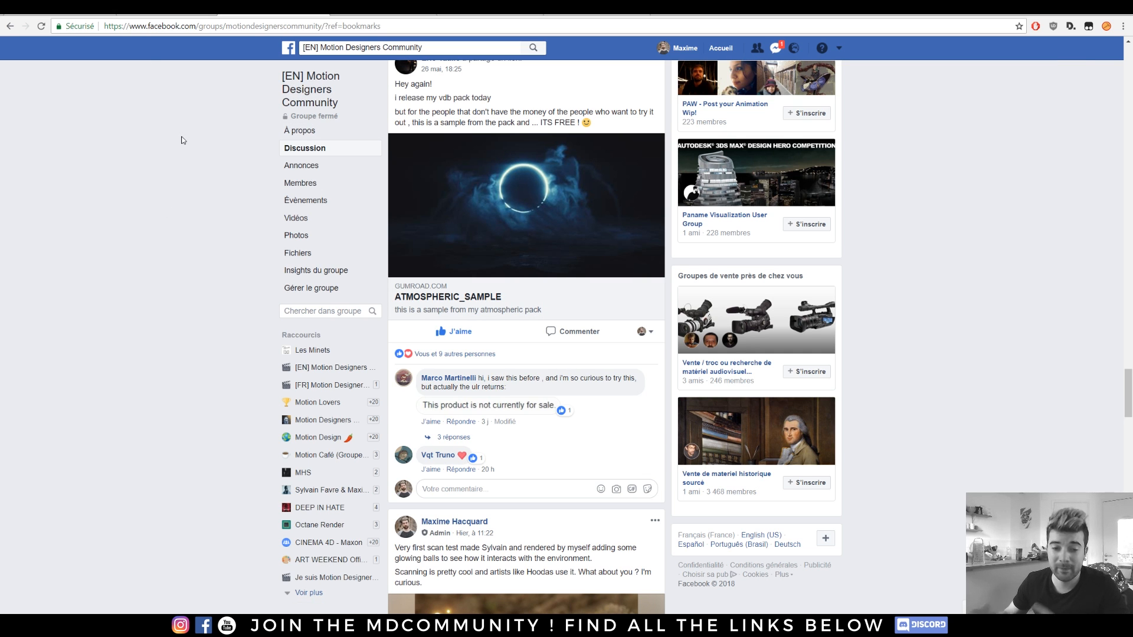
{"action": "left_click", "coordinate": [377, 9]}
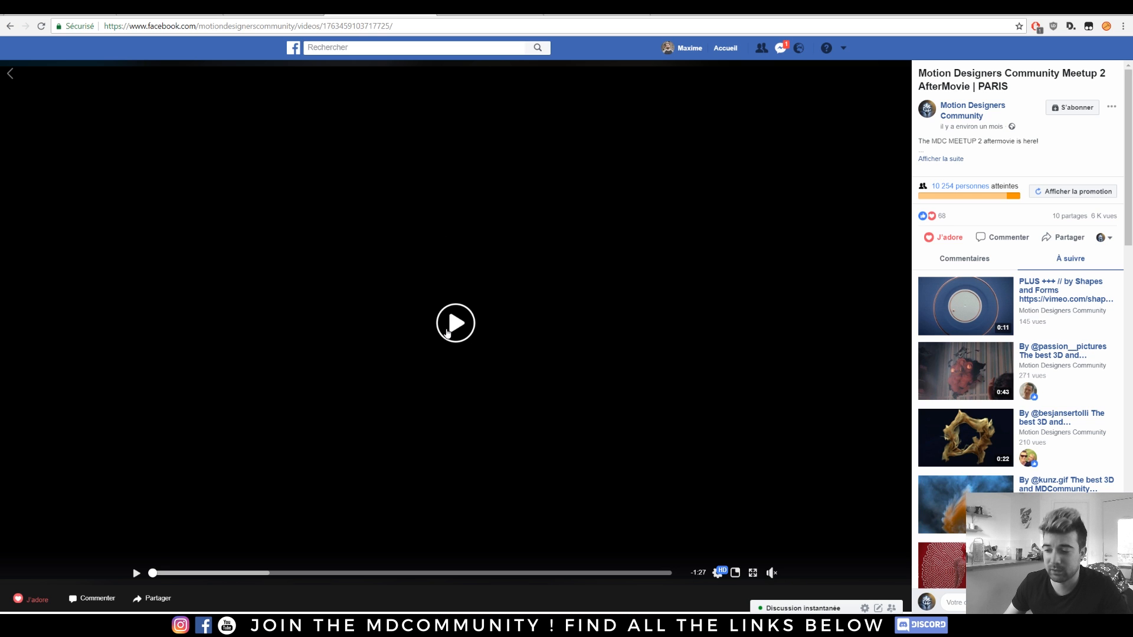
Play the aftermovie, skipping ahead past the sponsors and the VR talk, then pause it.
{"action": "left_click", "coordinate": [449, 332]}
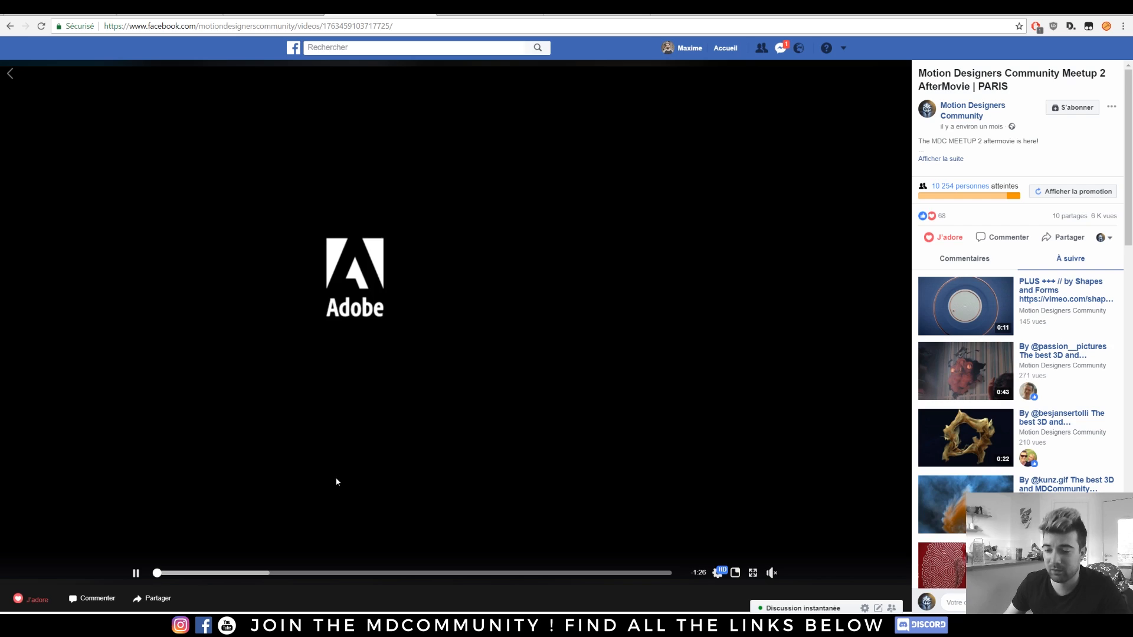
{"action": "left_click", "coordinate": [247, 573]}
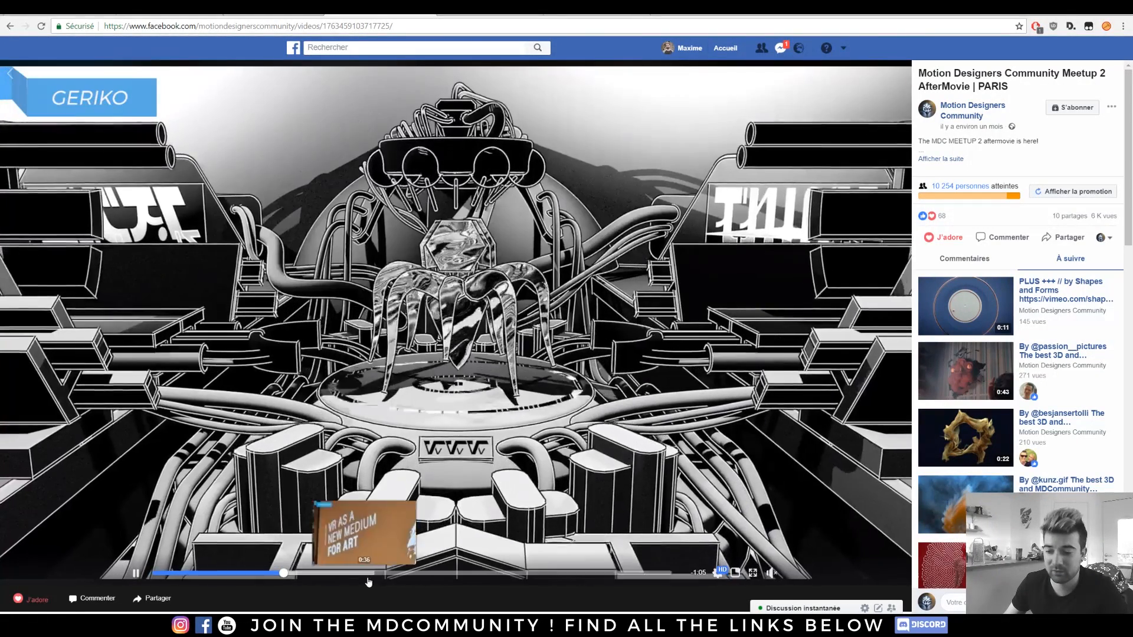
{"action": "left_click", "coordinate": [362, 578]}
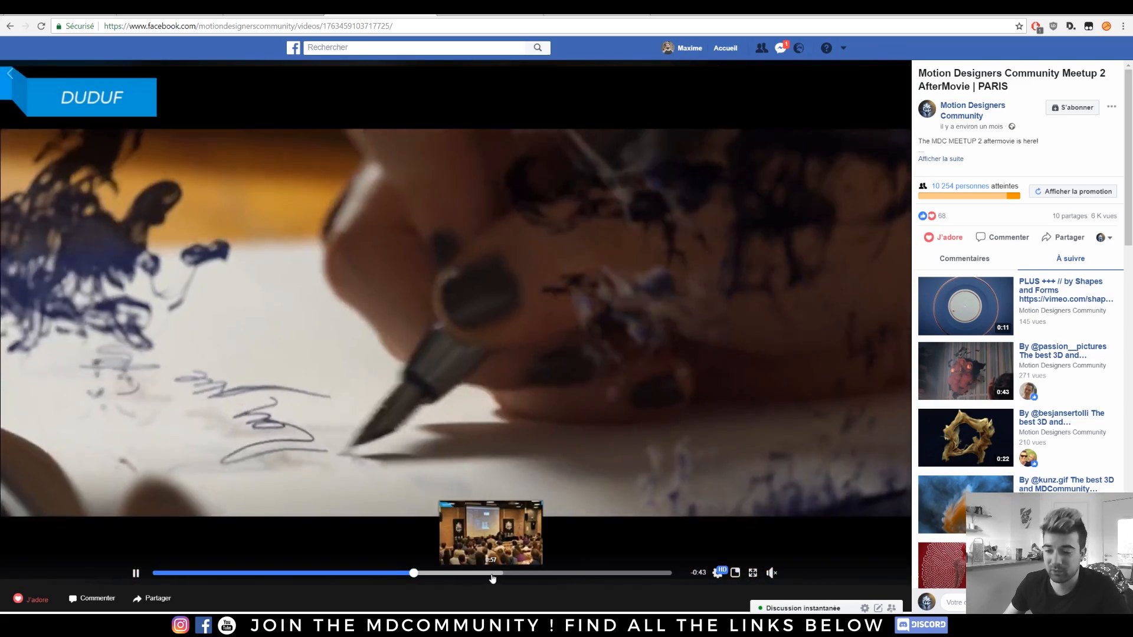
{"action": "left_click", "coordinate": [494, 573]}
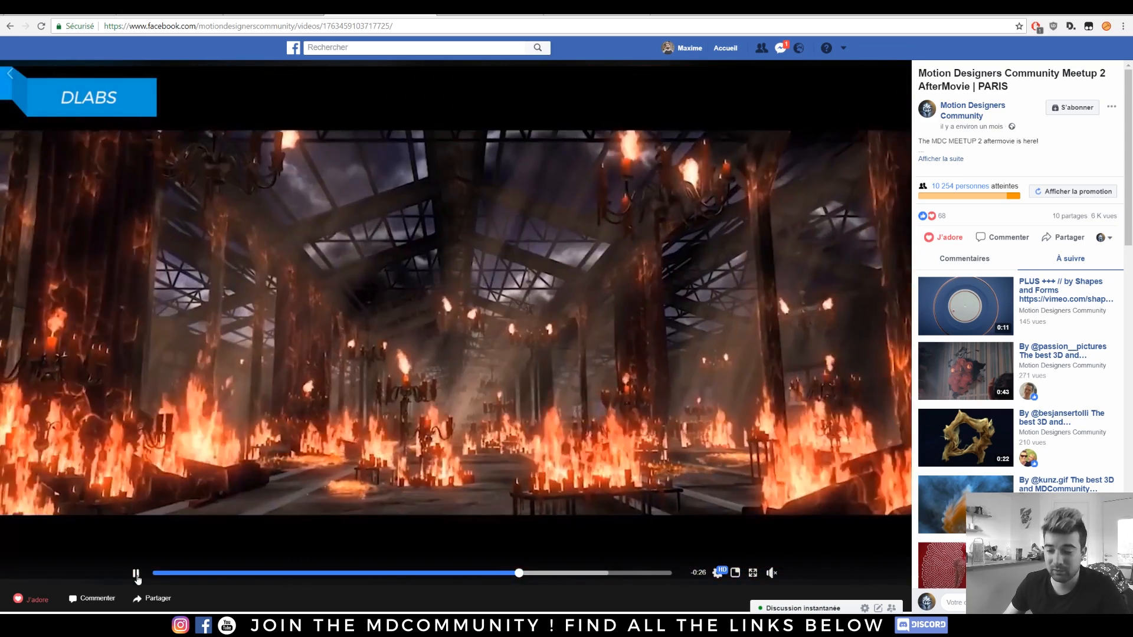
{"action": "left_click", "coordinate": [136, 575]}
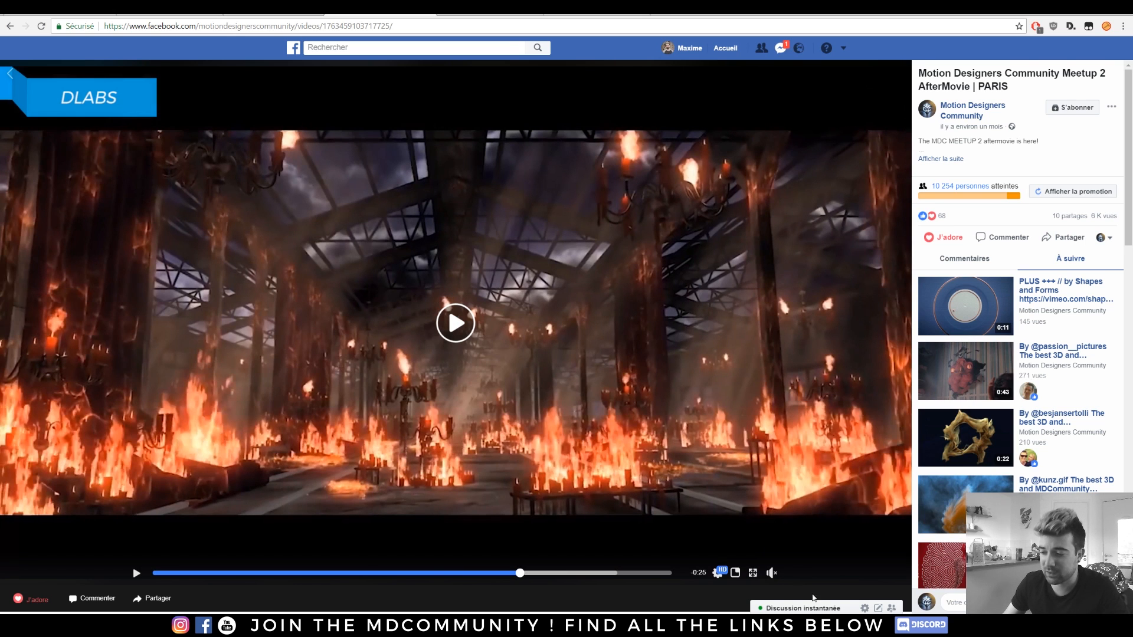
Read through #wip_ask_critique on the Discord server, then move to #general and scroll it.
{"action": "left_click", "coordinate": [750, 626]}
{"action": "scroll", "coordinate": [604, 394], "scroll_direction": "down", "scroll_amount": 2}
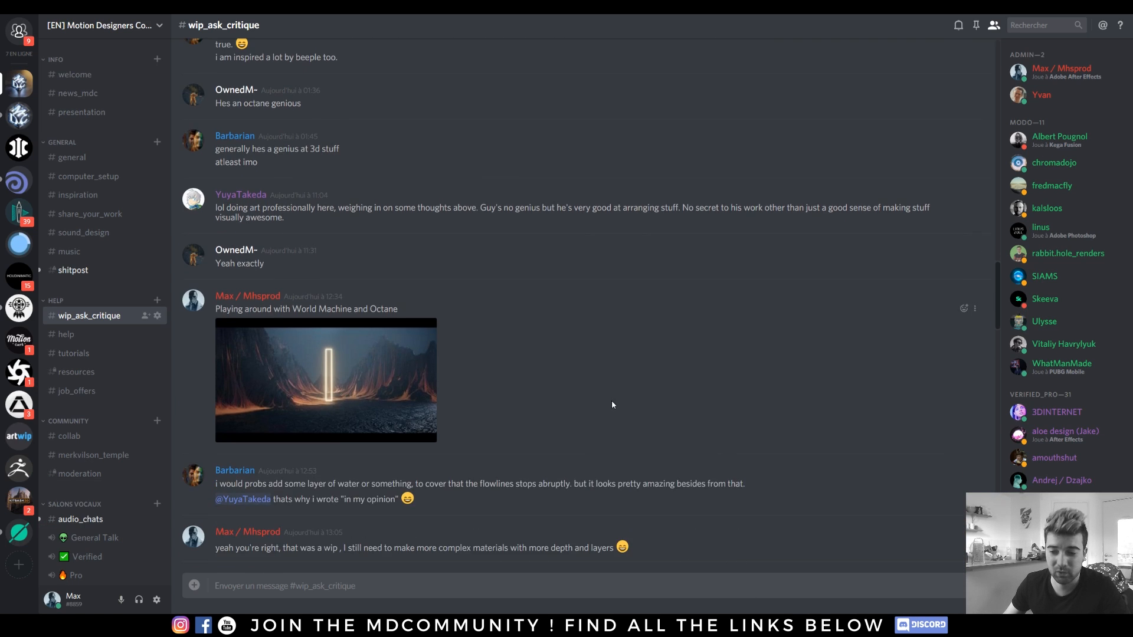
{"action": "scroll", "coordinate": [585, 325], "scroll_direction": "down", "scroll_amount": 2}
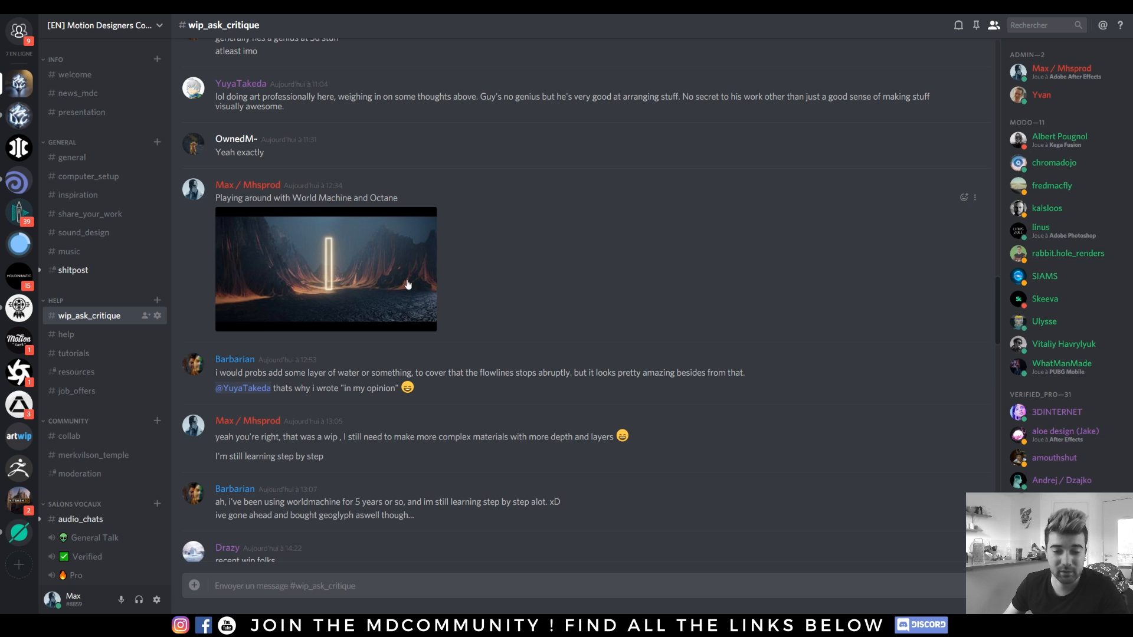
{"action": "scroll", "coordinate": [634, 256], "scroll_direction": "down", "scroll_amount": 10}
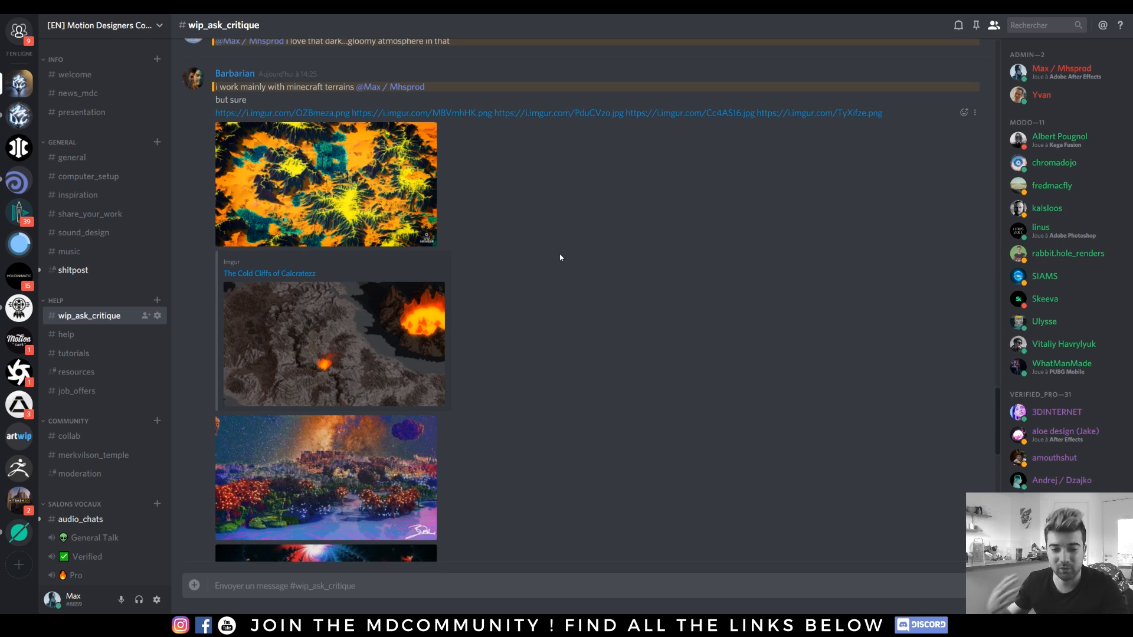
{"action": "scroll", "coordinate": [561, 258], "scroll_direction": "down", "scroll_amount": 4}
{"action": "scroll", "coordinate": [441, 312], "scroll_direction": "down", "scroll_amount": 3}
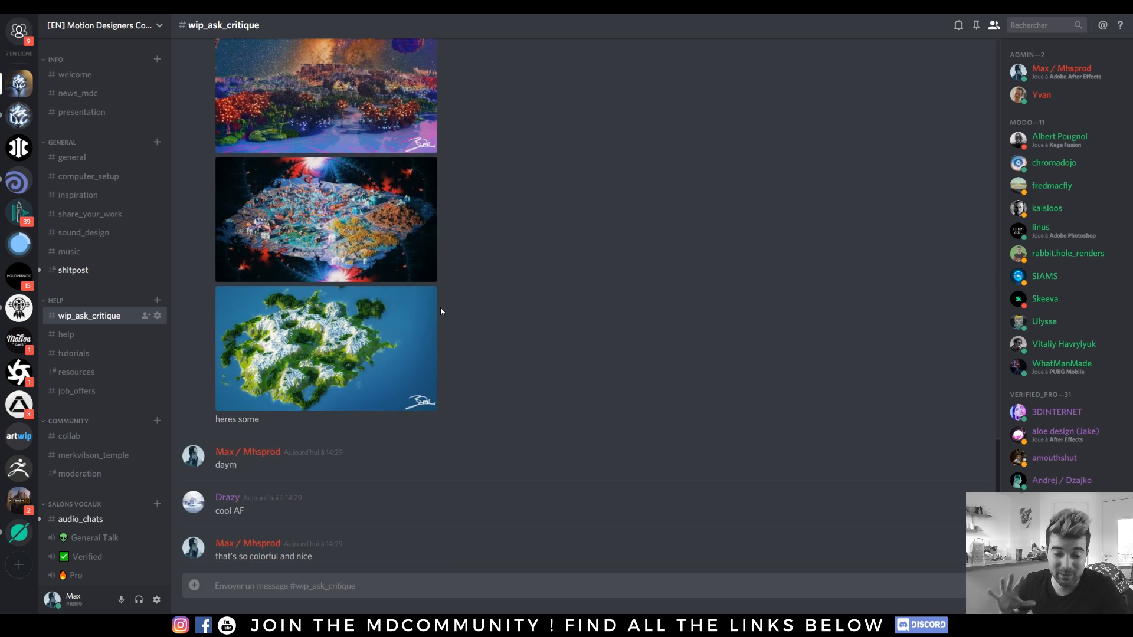
{"action": "left_click", "coordinate": [62, 157]}
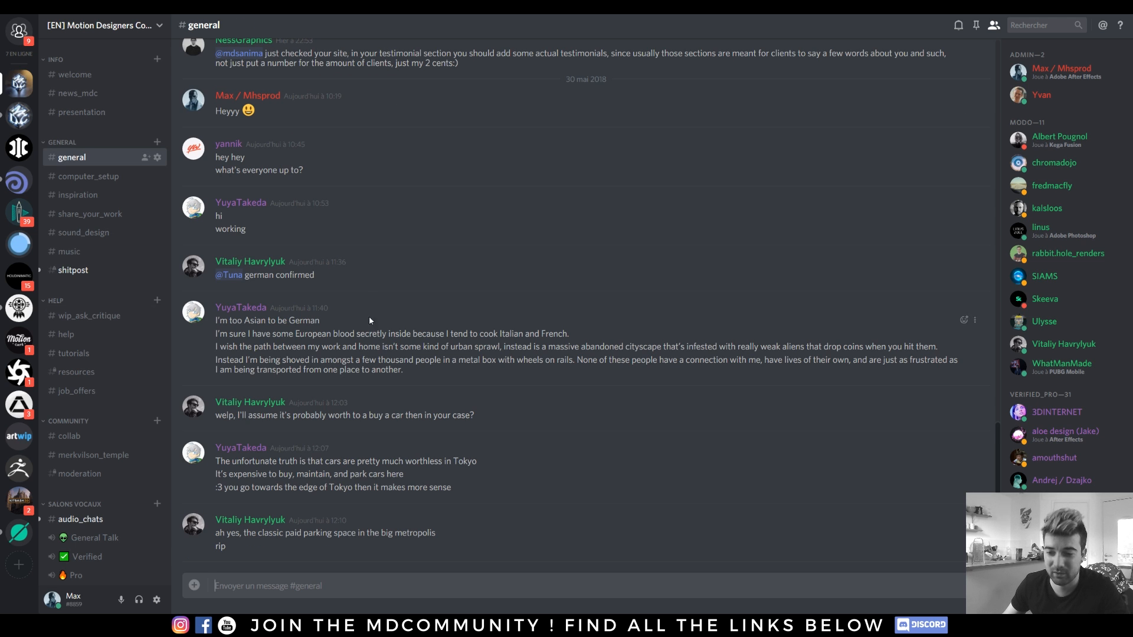
{"action": "scroll", "coordinate": [1043, 276], "scroll_direction": "down", "scroll_amount": 2}
{"action": "scroll", "coordinate": [1043, 277], "scroll_direction": "down", "scroll_amount": 5}
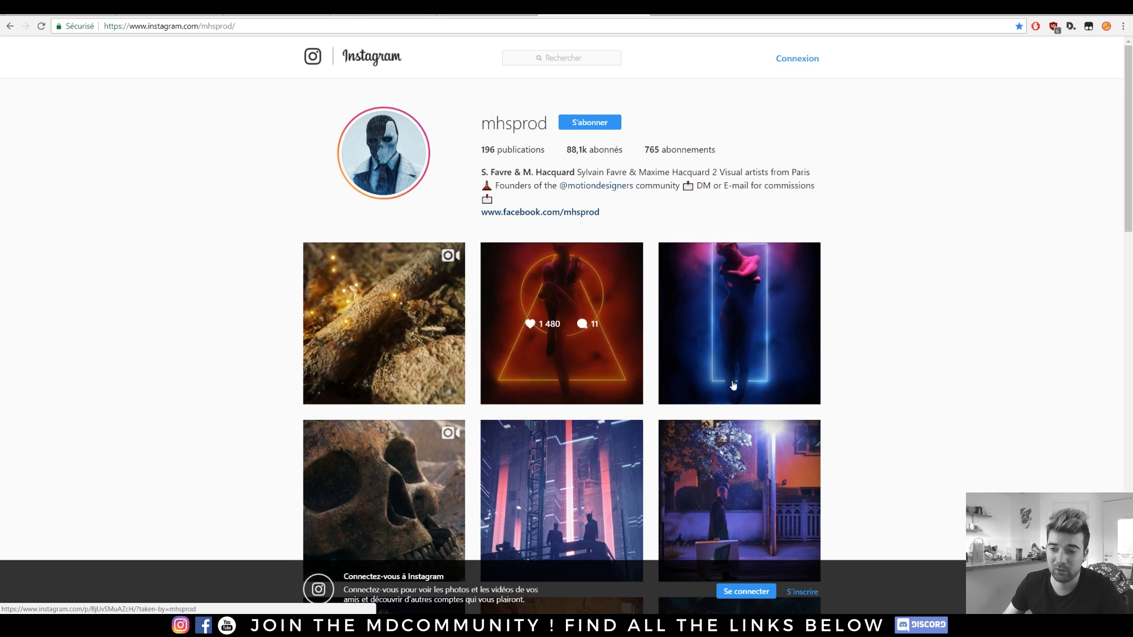
Scroll through the artist's Behance projects and Instagram photo grid.
{"action": "scroll", "coordinate": [192, 283], "scroll_direction": "down", "scroll_amount": 5}
{"action": "scroll", "coordinate": [199, 280], "scroll_direction": "down", "scroll_amount": 8}
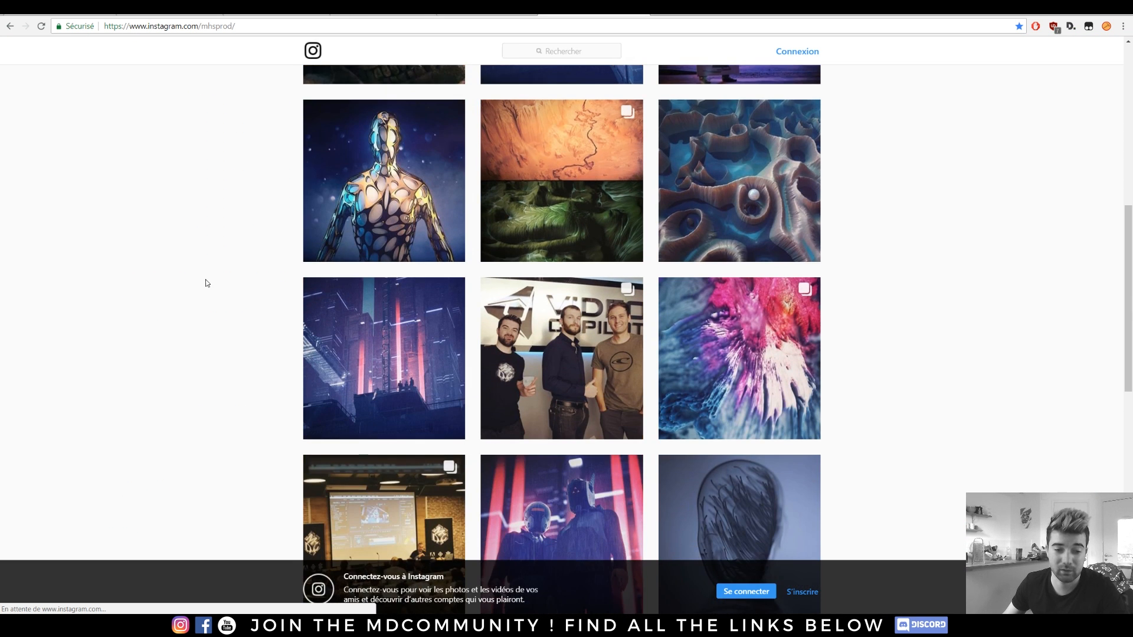
{"action": "scroll", "coordinate": [257, 257], "scroll_direction": "down", "scroll_amount": 3}
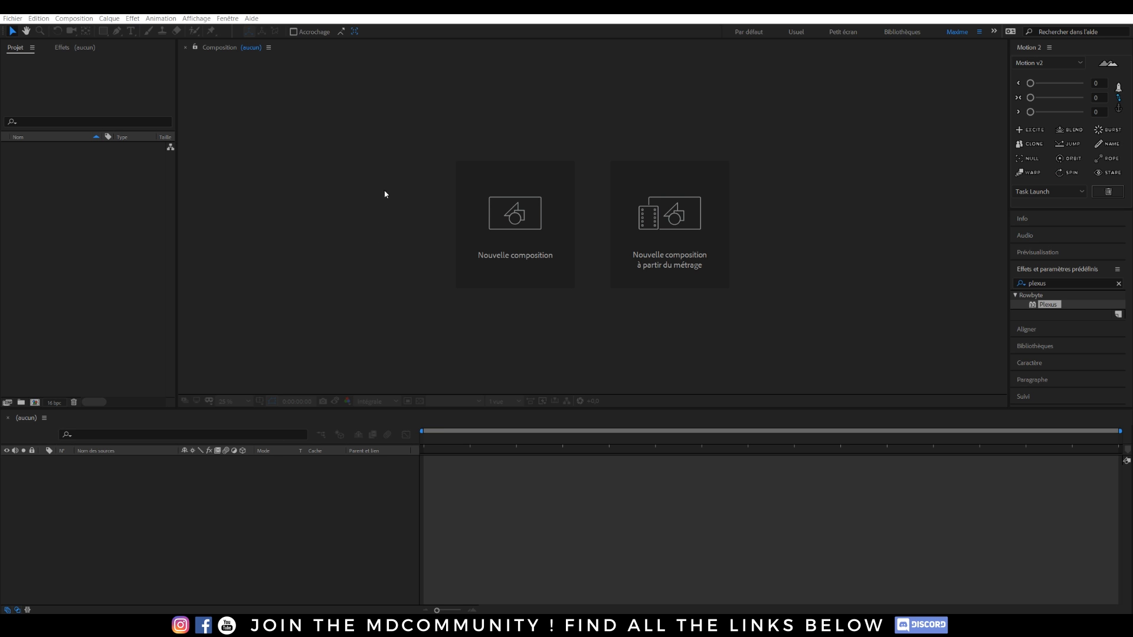
Create a composition named Plexus with the HDTV 1080 24 preset, 1920×1080, 10 seconds.
{"action": "left_click", "coordinate": [514, 219]}
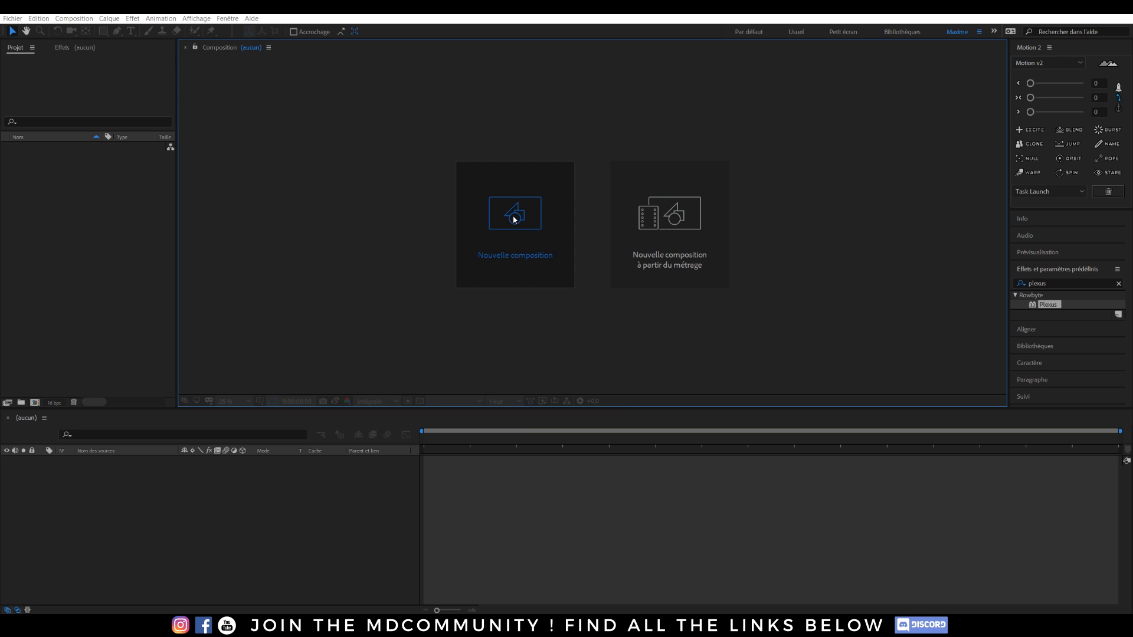
{"action": "left_click_drag", "start_coordinate": [456, 155], "coordinate": [513, 121]}
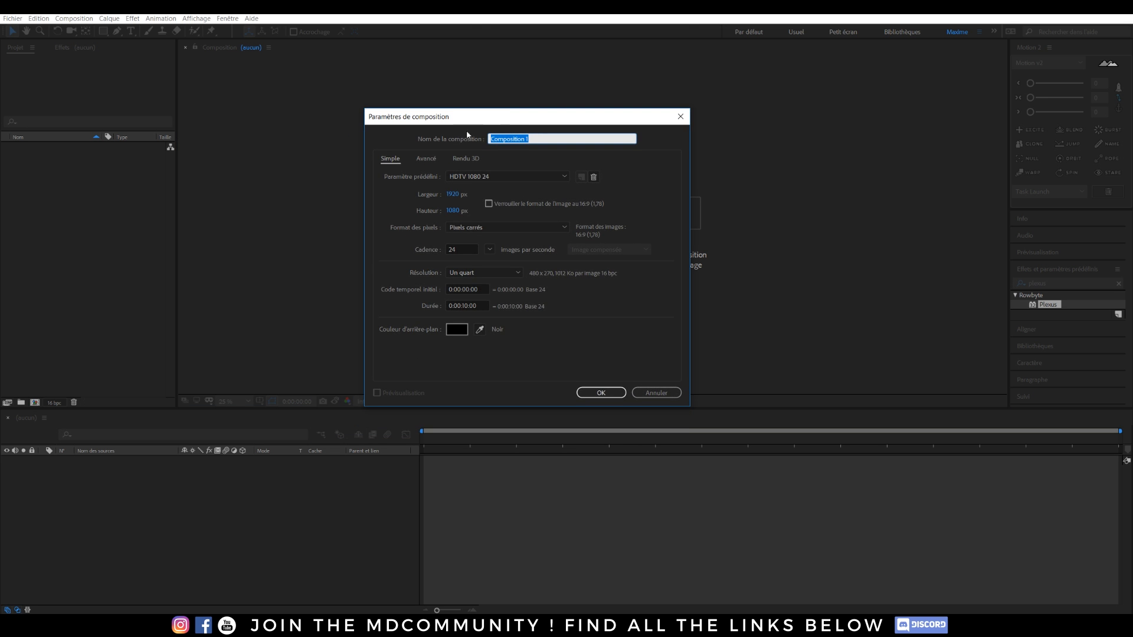
{"action": "left_click", "coordinate": [482, 180]}
{"action": "left_click", "coordinate": [476, 448]}
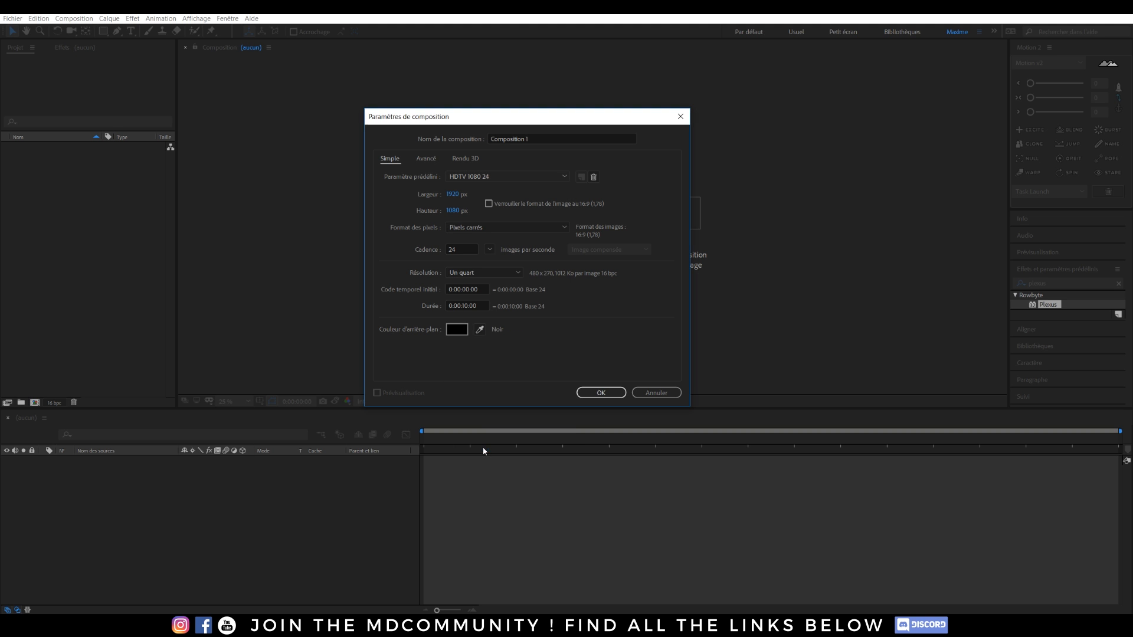
{"action": "left_click", "coordinate": [471, 310]}
{"action": "left_click_drag", "start_coordinate": [537, 138], "coordinate": [461, 135]}
{"action": "type", "text": "Plexus"}
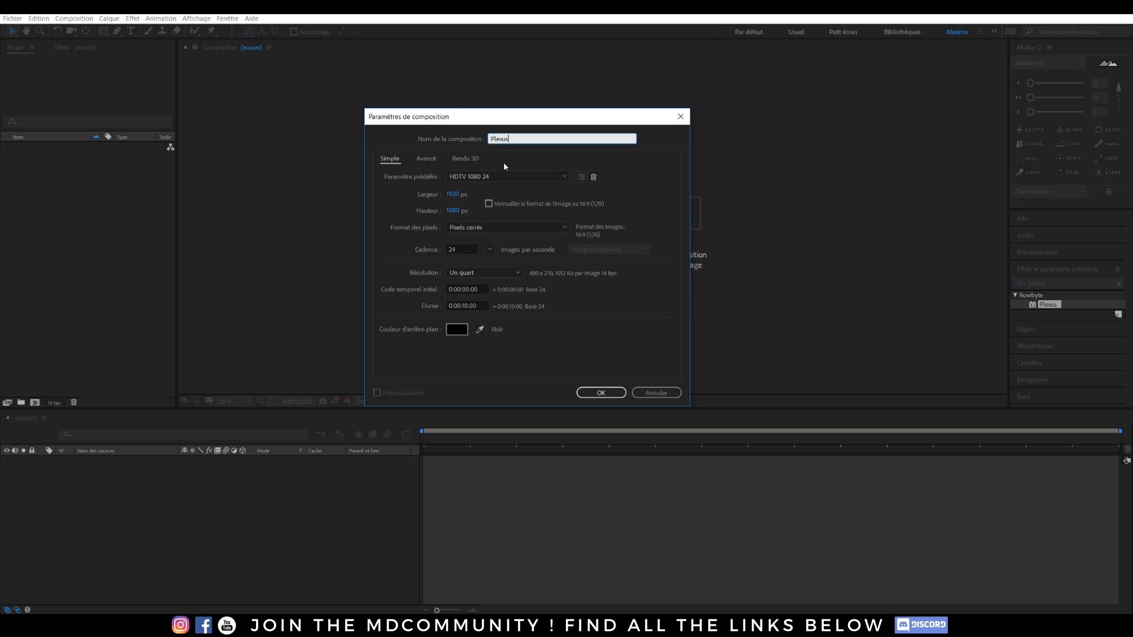
{"action": "left_click", "coordinate": [601, 393]}
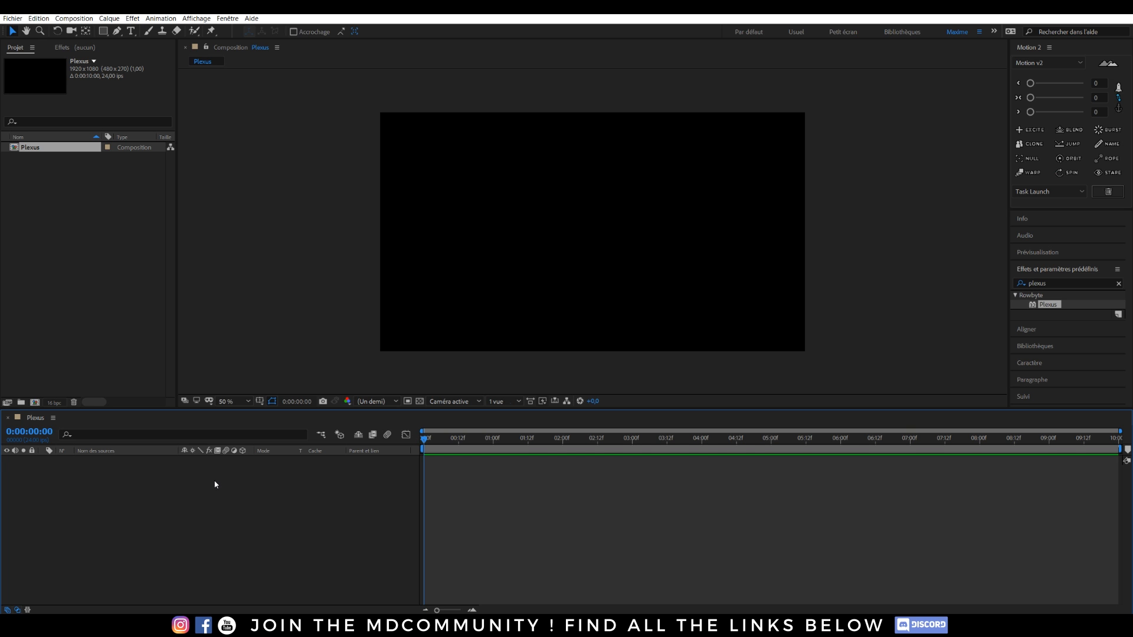
Add a cyan (00FFFA) full-frame solid named Plexus to the composition.
{"action": "key", "text": "ctrl+y"}
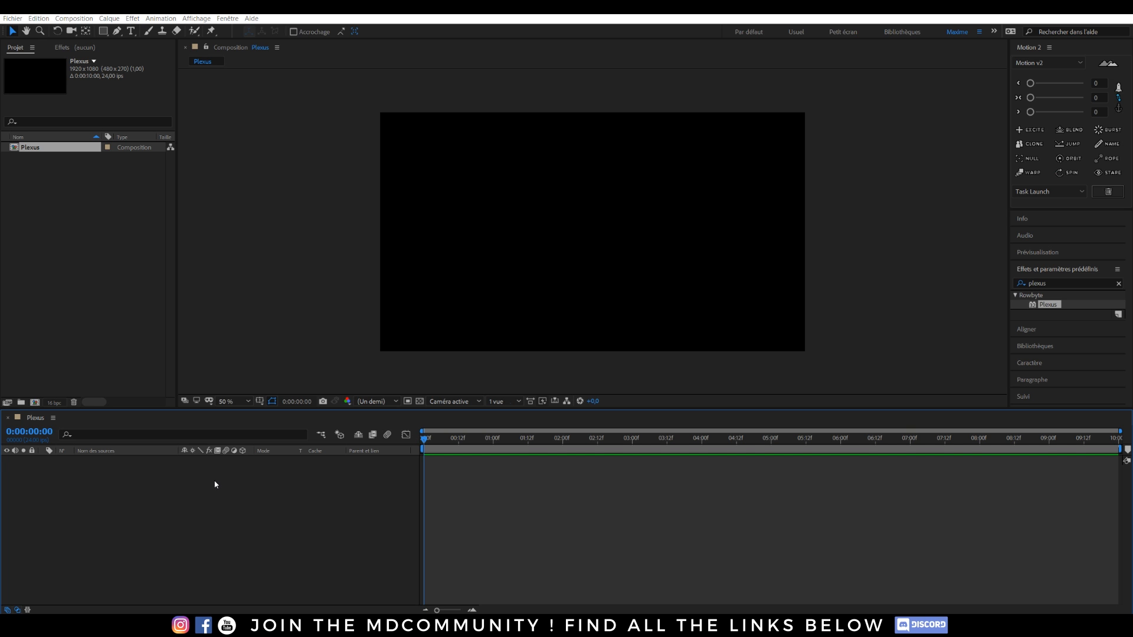
{"action": "left_click_drag", "start_coordinate": [492, 151], "coordinate": [519, 130]}
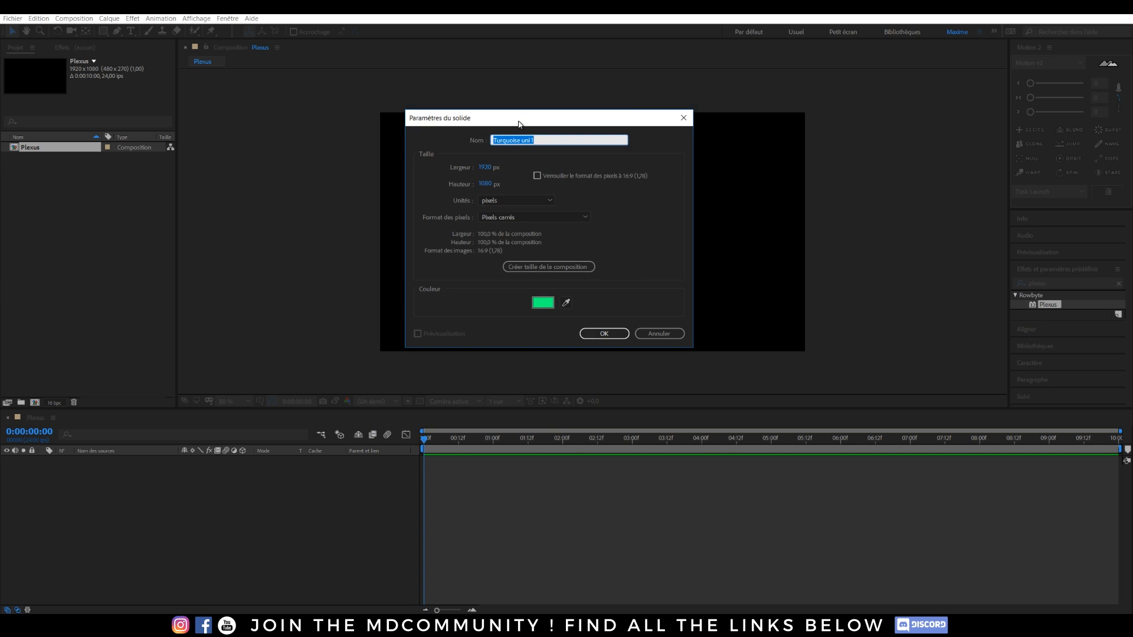
{"action": "left_click", "coordinate": [542, 303]}
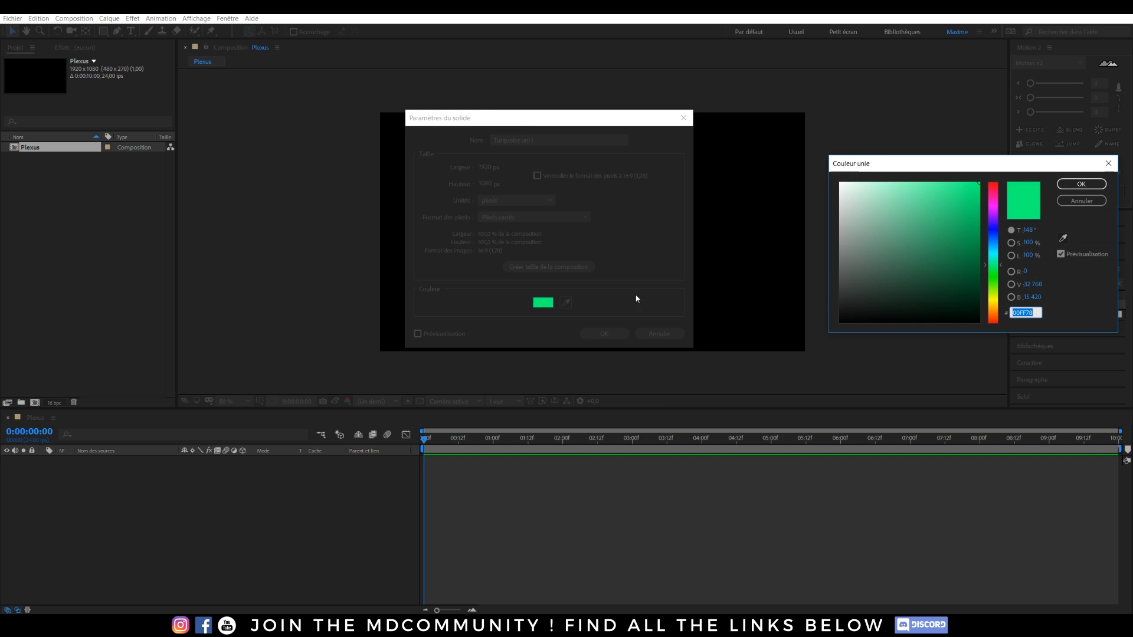
{"action": "left_click", "coordinate": [991, 253]}
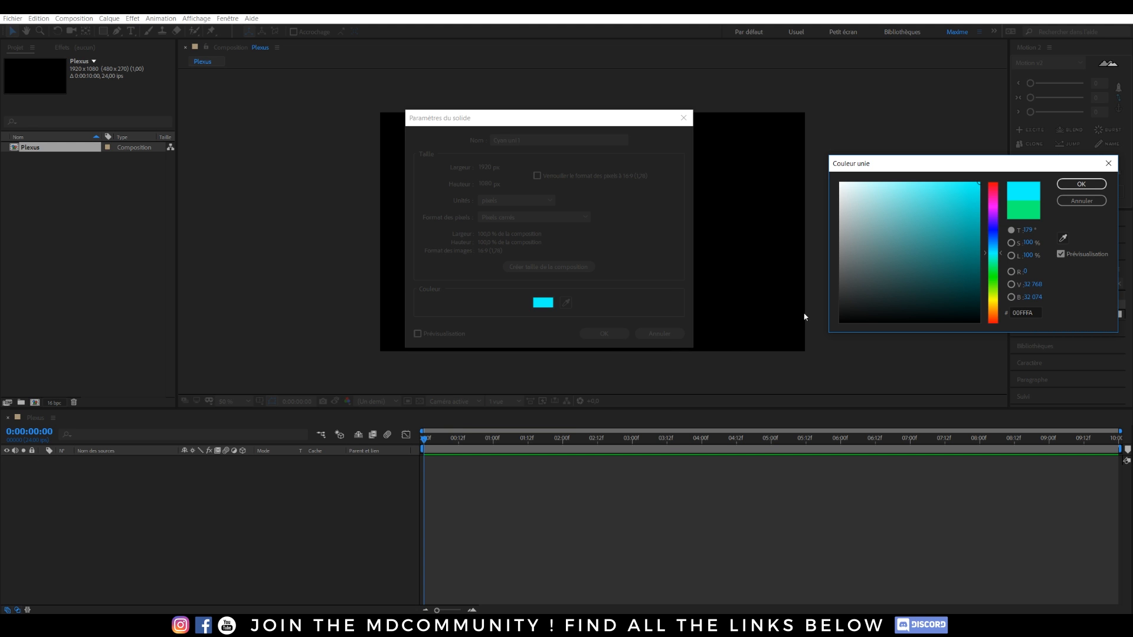
{"action": "left_click", "coordinate": [1081, 184]}
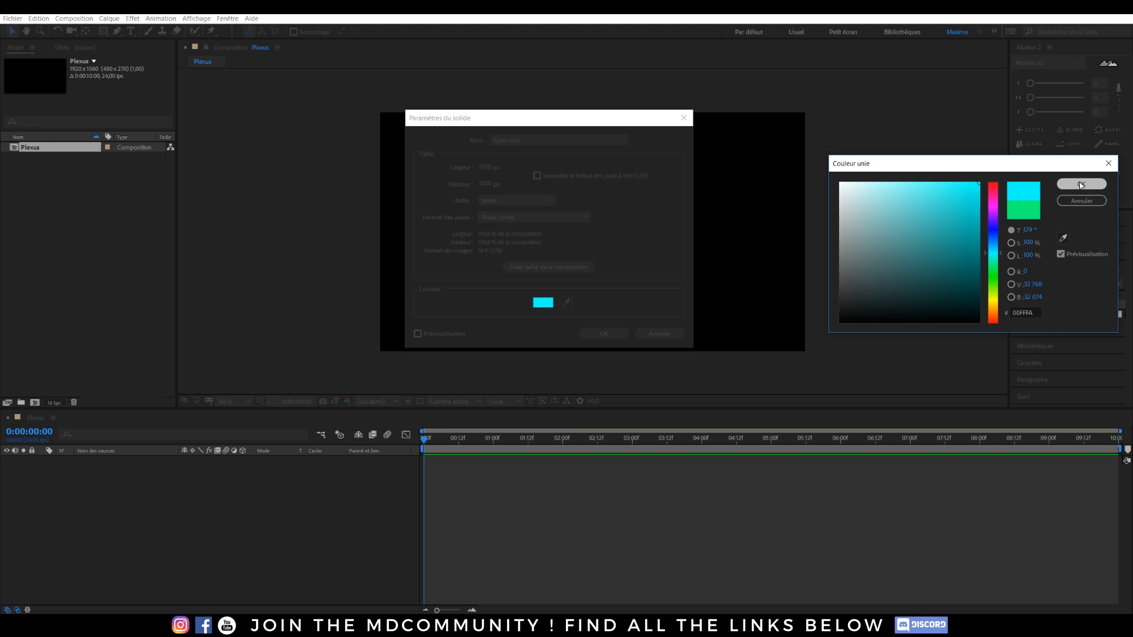
{"action": "left_click", "coordinate": [527, 137]}
{"action": "type", "text": "Plexus"}
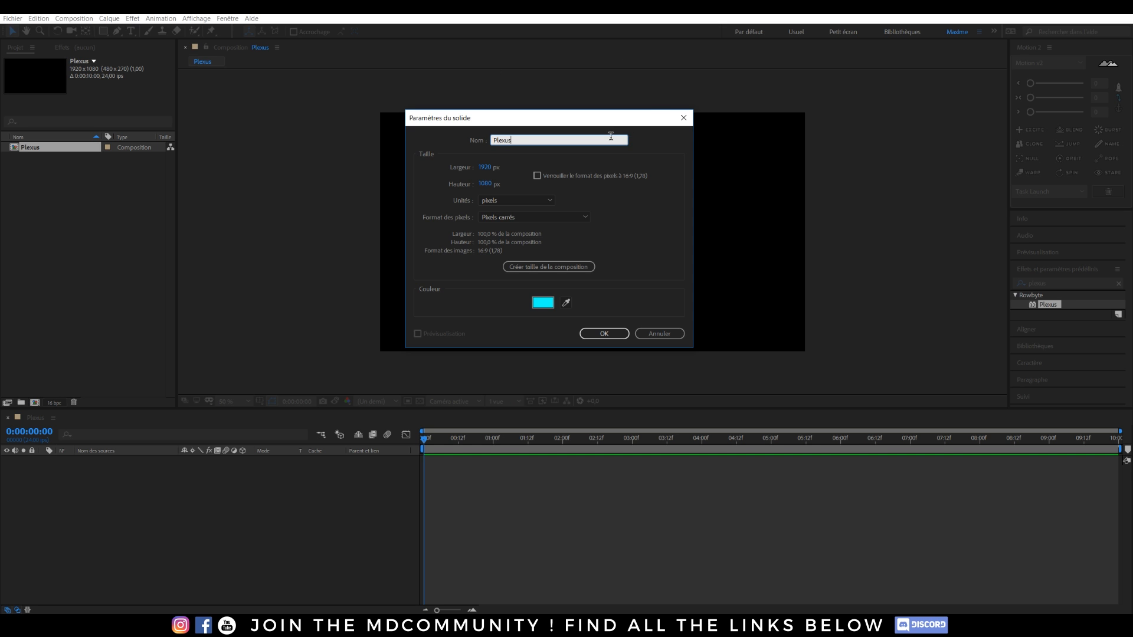
{"action": "left_click", "coordinate": [604, 334]}
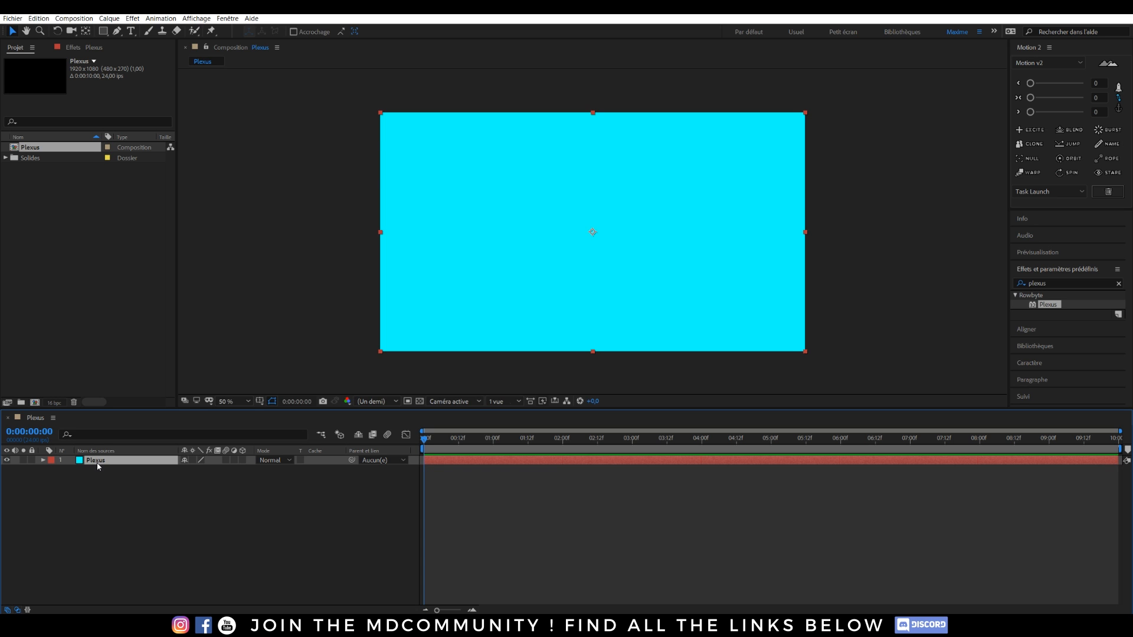
{"action": "key", "text": "ctrl+space"}
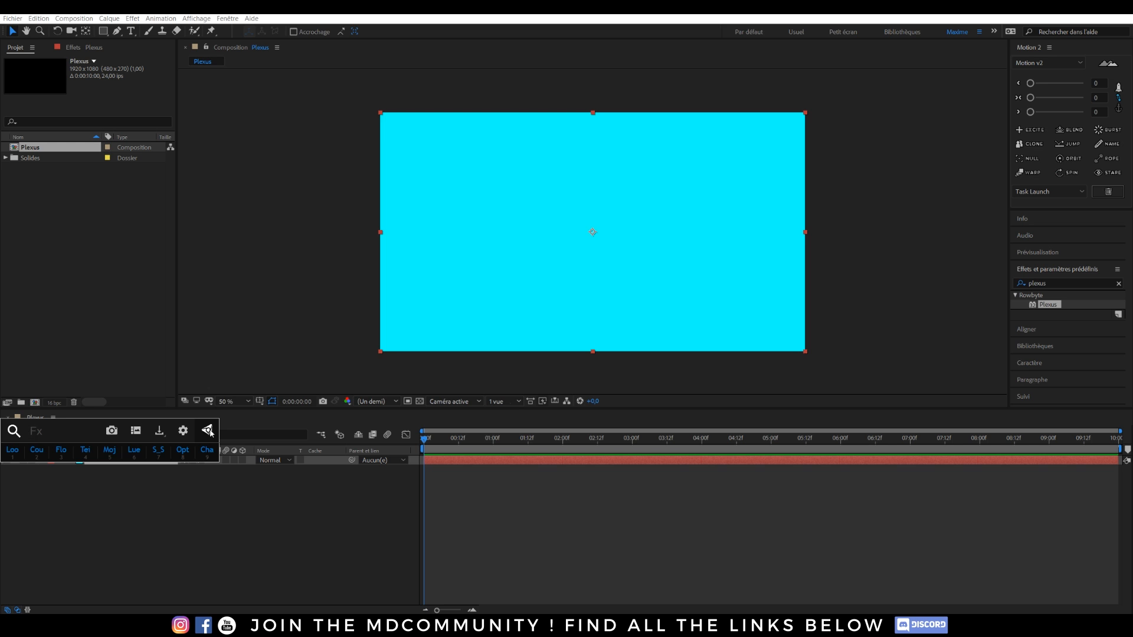
{"action": "type", "text": "plexus"}
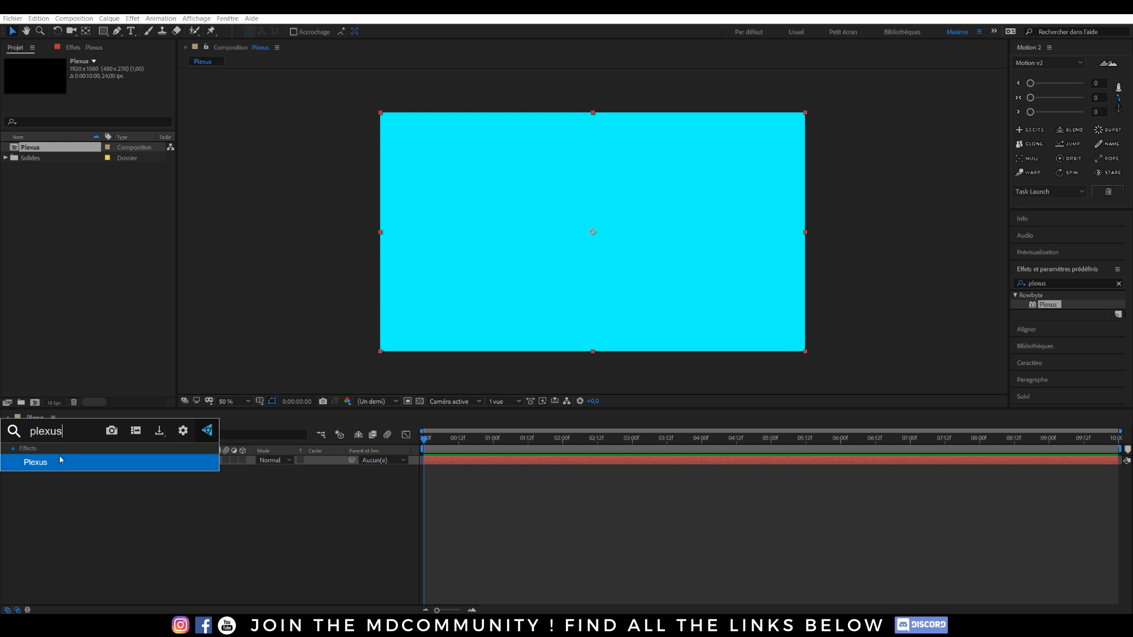
{"action": "left_click", "coordinate": [60, 460]}
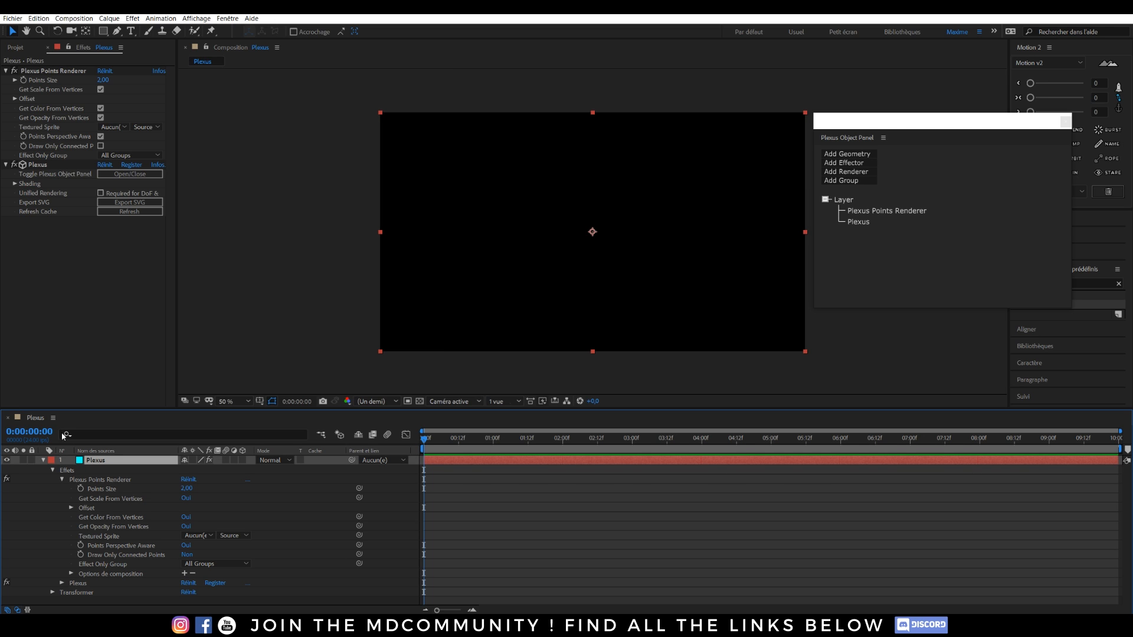
{"action": "left_click", "coordinate": [43, 460]}
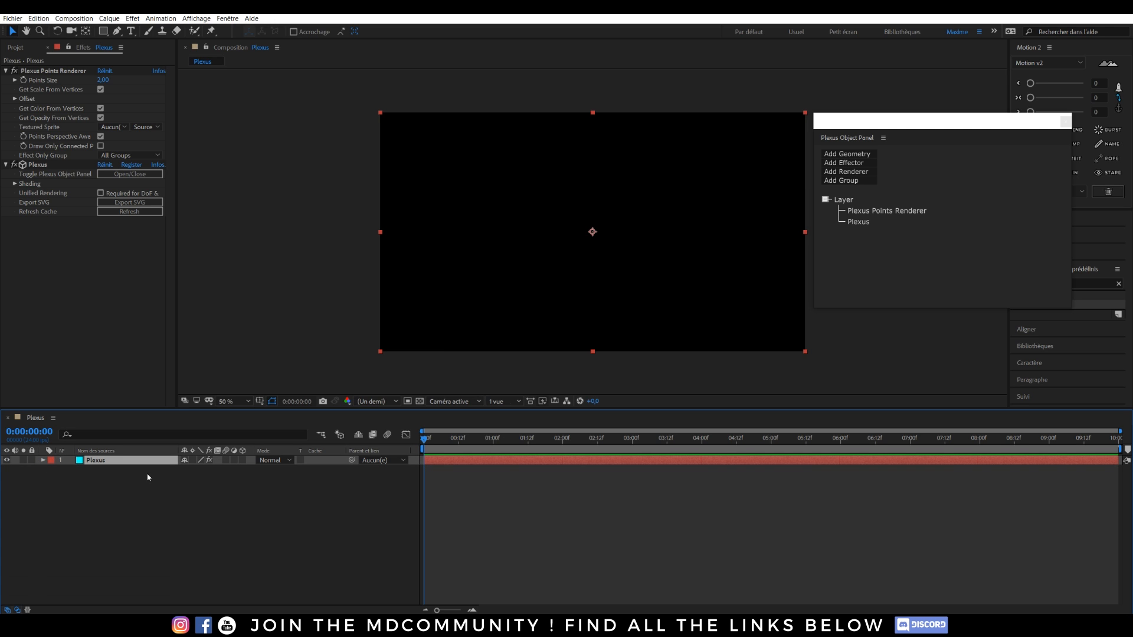
{"action": "key", "text": "ctrl+z"}
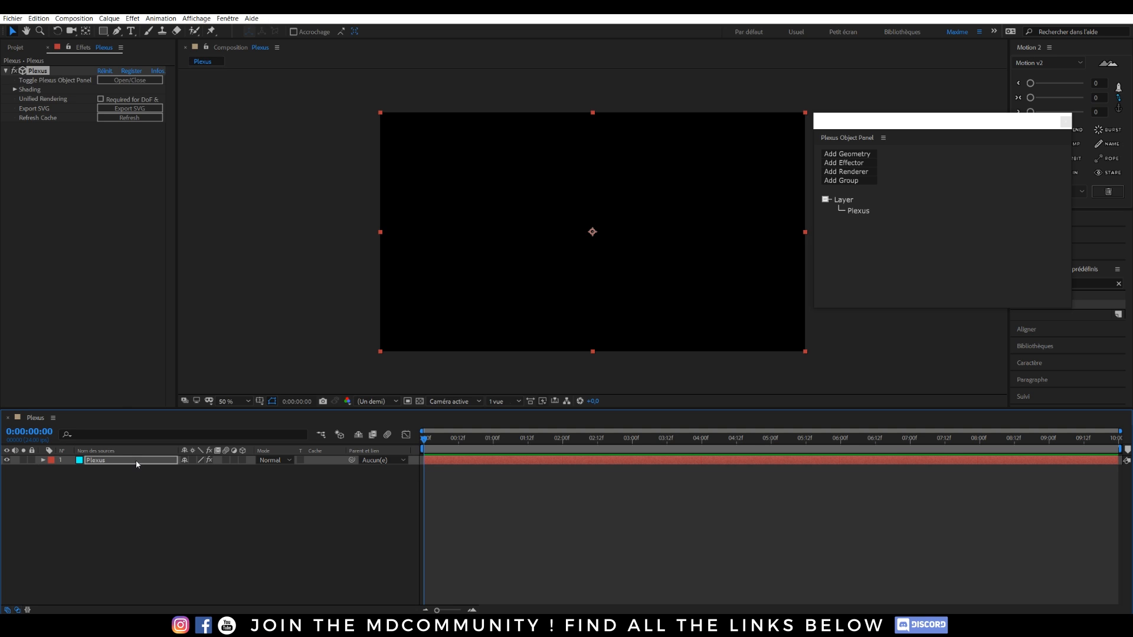
{"action": "key", "text": "ctrl+z"}
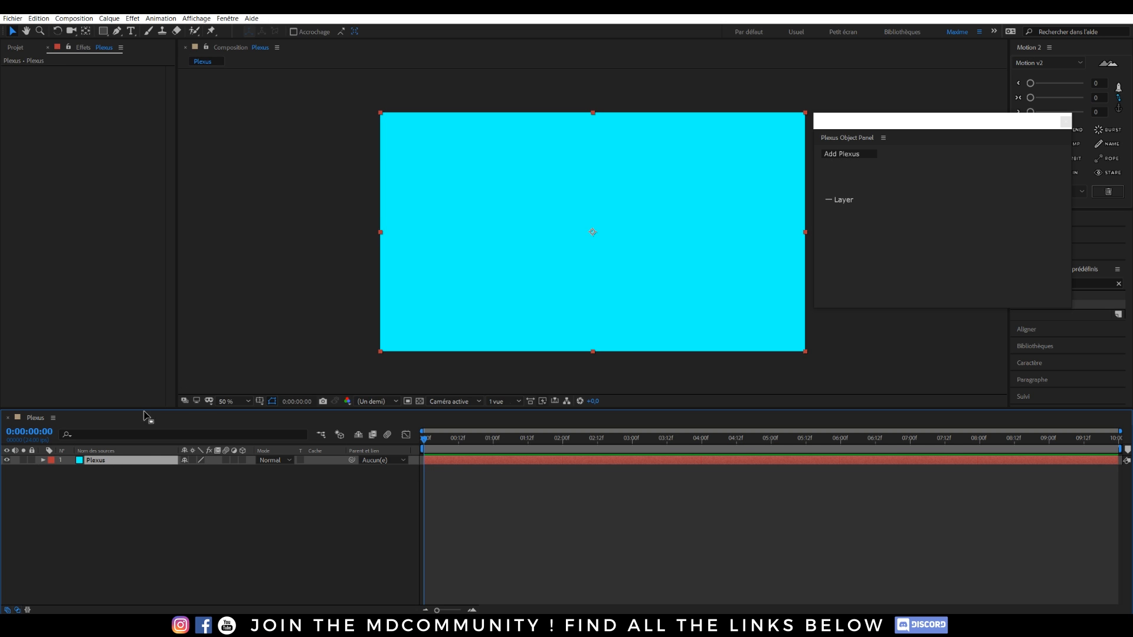
{"action": "left_click", "coordinate": [1067, 122]}
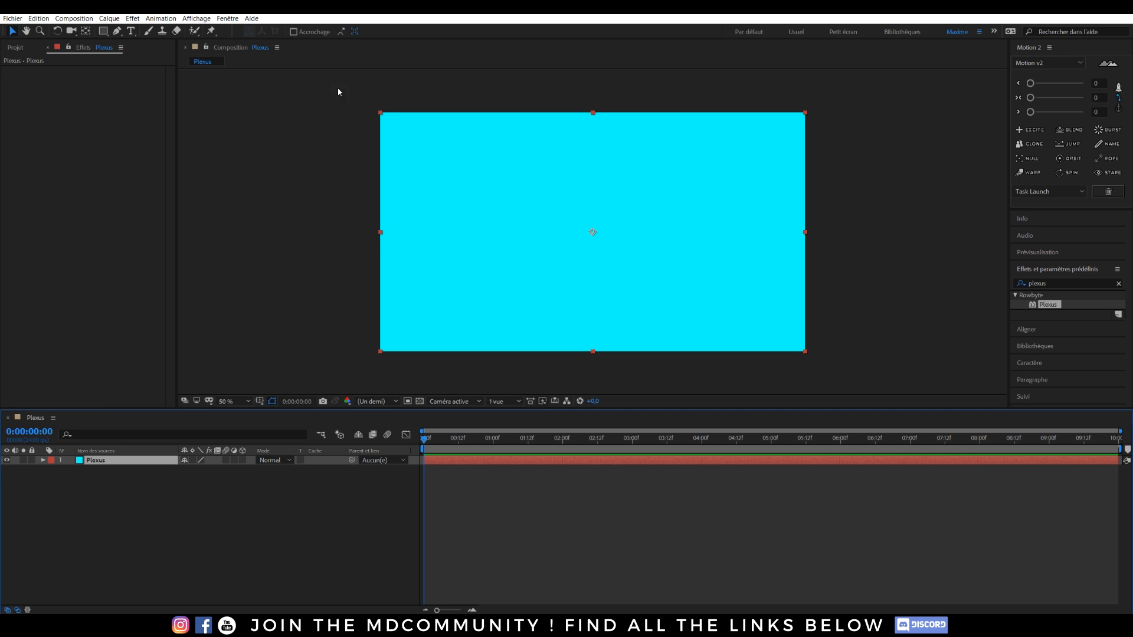
Search Effects & Presets for 'plexus' and apply Rowbyte > Plexus to the Plexus solid.
{"action": "left_click", "coordinate": [1118, 283]}
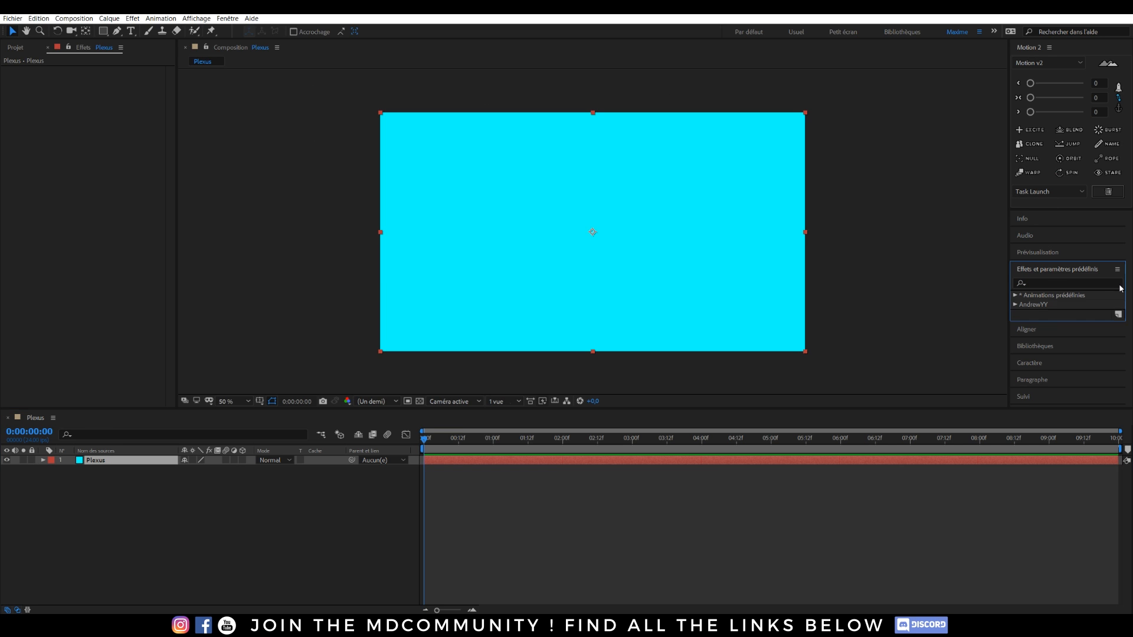
{"action": "left_click", "coordinate": [1037, 284]}
{"action": "type", "text": "po"}
{"action": "key", "text": "BackSpace"}
{"action": "type", "text": "lexus"}
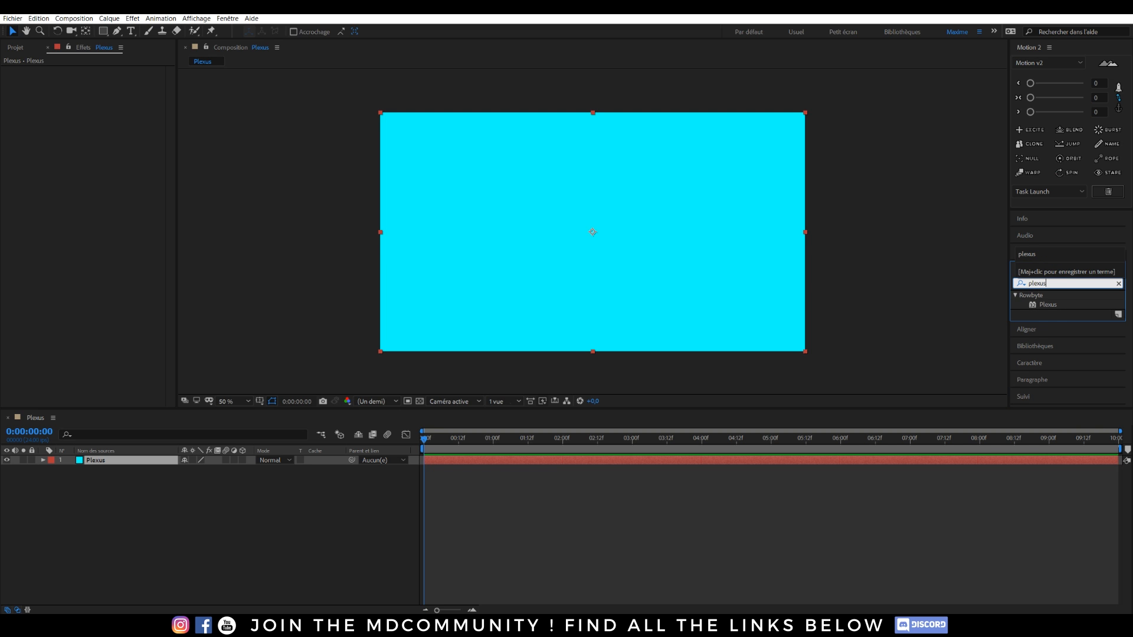
{"action": "mouse_move", "coordinate": [1046, 305]}
{"action": "left_mouse_down"}
{"action": "mouse_move", "coordinate": [611, 237]}
{"action": "mouse_move", "coordinate": [1045, 297]}
{"action": "left_mouse_up"}
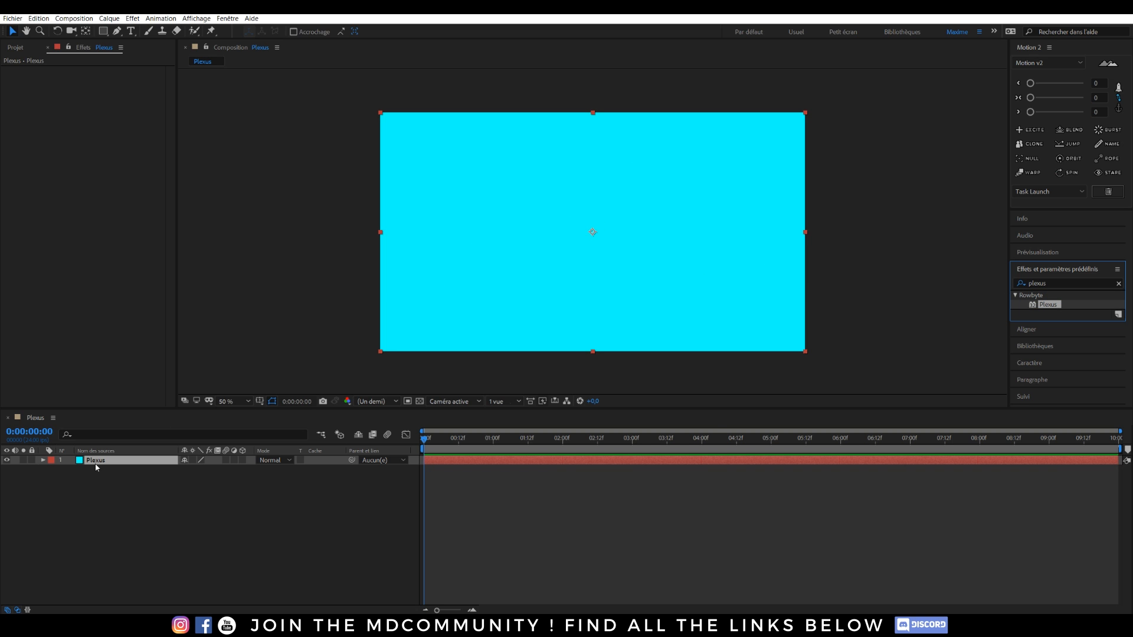
{"action": "double_click", "coordinate": [1071, 304]}
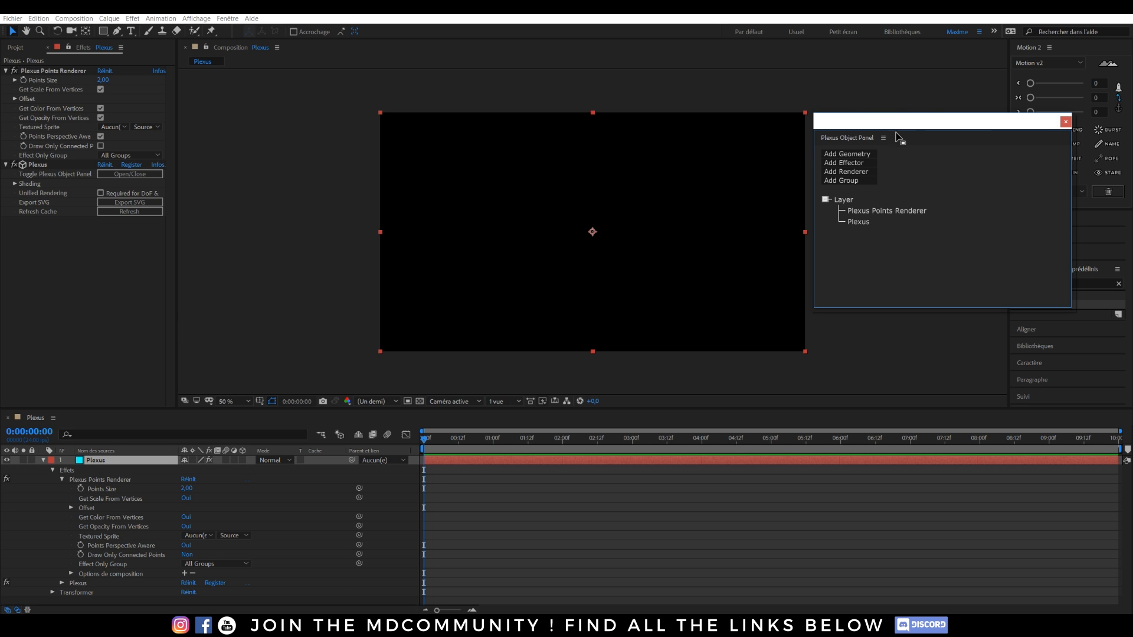
Reopen the Plexus Object Panel and expand its Add Geometry list of sources.
{"action": "left_click", "coordinate": [1066, 121]}
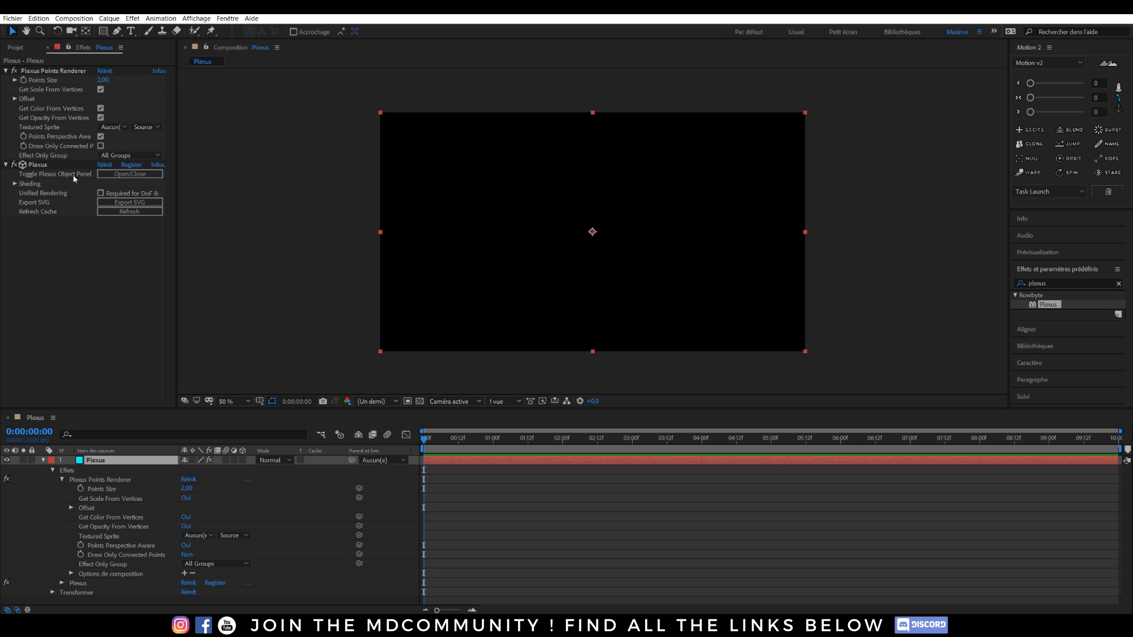
{"action": "left_click", "coordinate": [113, 176]}
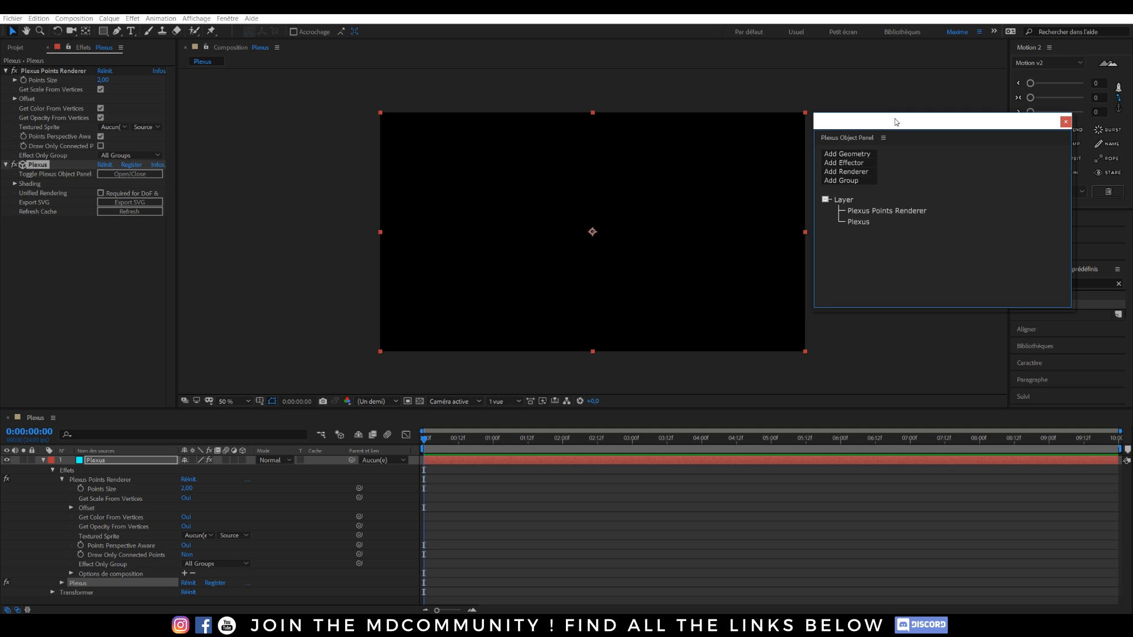
{"action": "mouse_move", "coordinate": [876, 126]}
{"action": "left_mouse_down"}
{"action": "mouse_move", "coordinate": [715, 66]}
{"action": "mouse_move", "coordinate": [839, 155]}
{"action": "mouse_move", "coordinate": [881, 131]}
{"action": "left_mouse_up"}
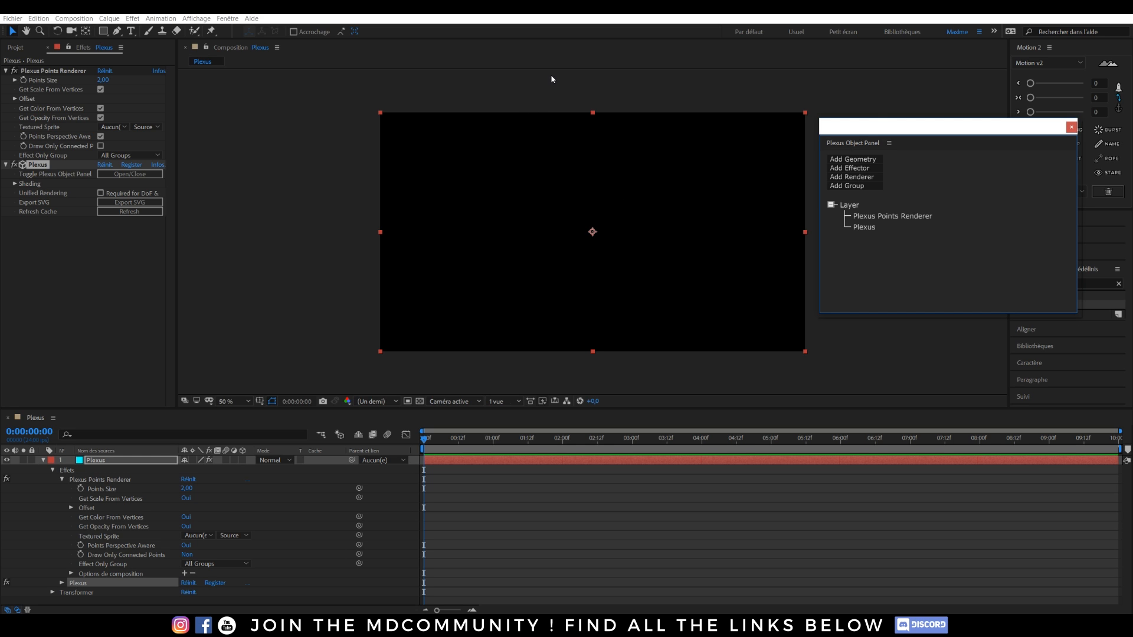
{"action": "left_click", "coordinate": [864, 160]}
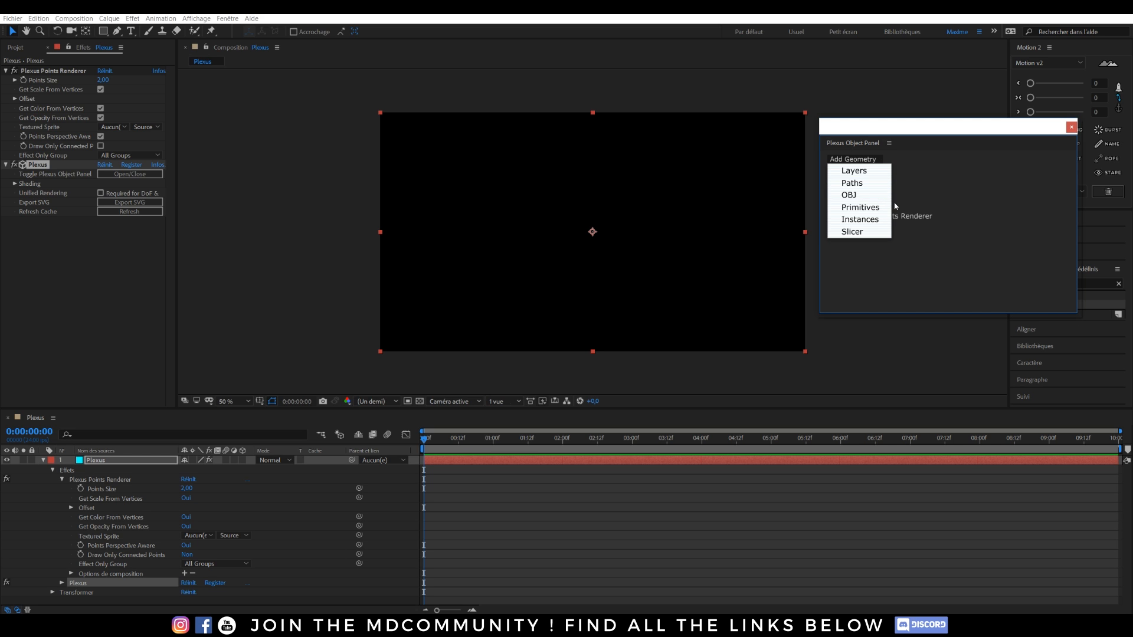
{"action": "left_click", "coordinate": [860, 208]}
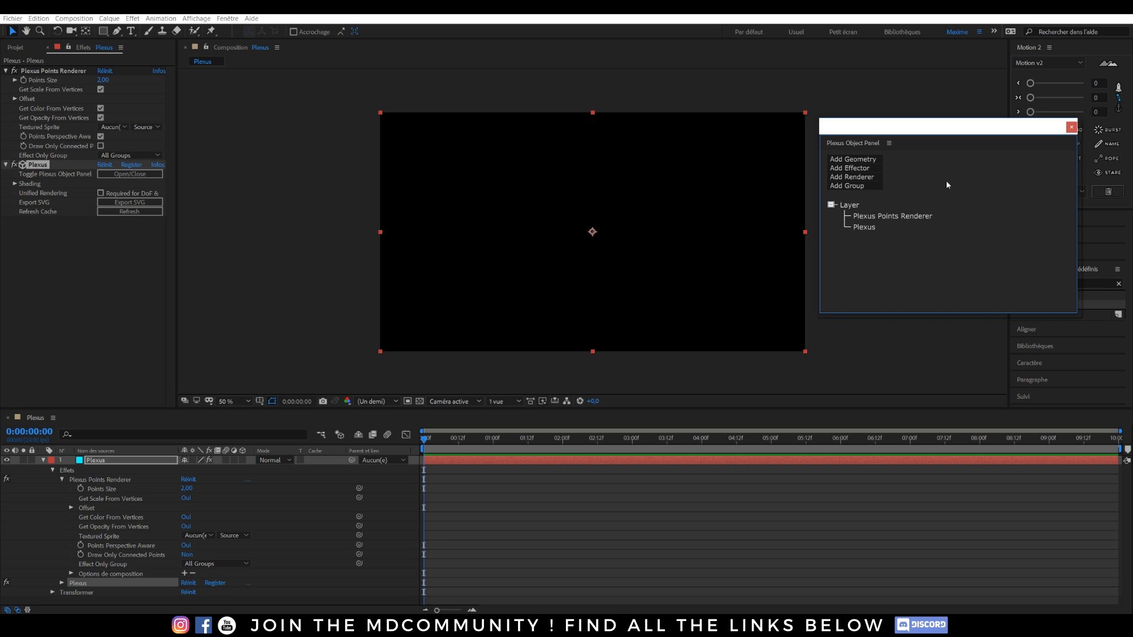
{"action": "left_click", "coordinate": [843, 170]}
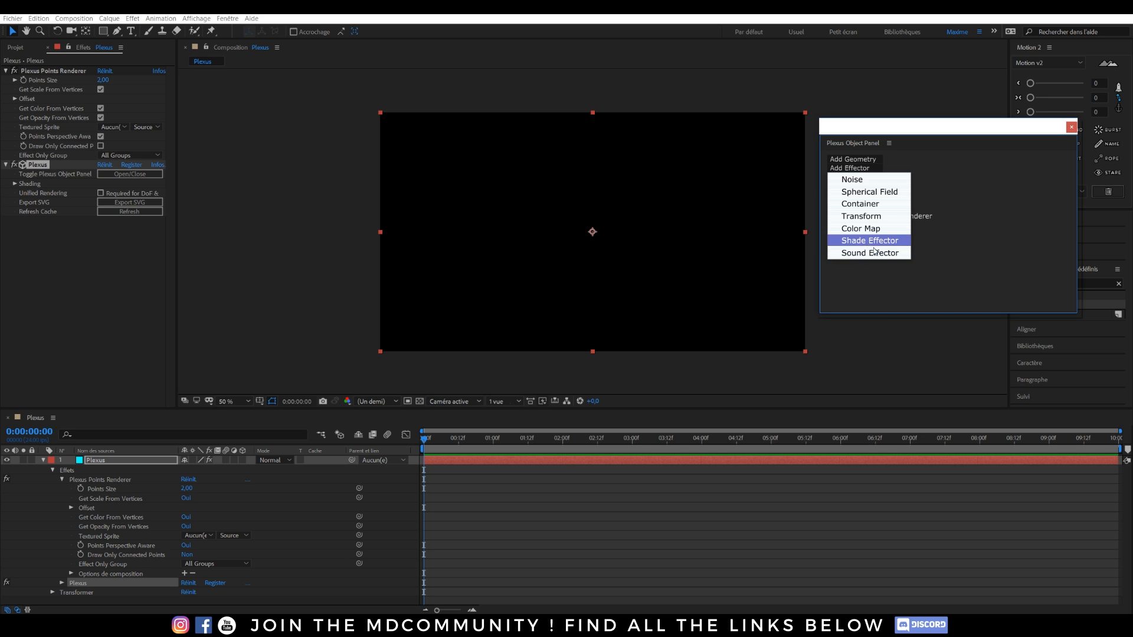
{"action": "left_click", "coordinate": [926, 281]}
{"action": "left_click", "coordinate": [850, 177]}
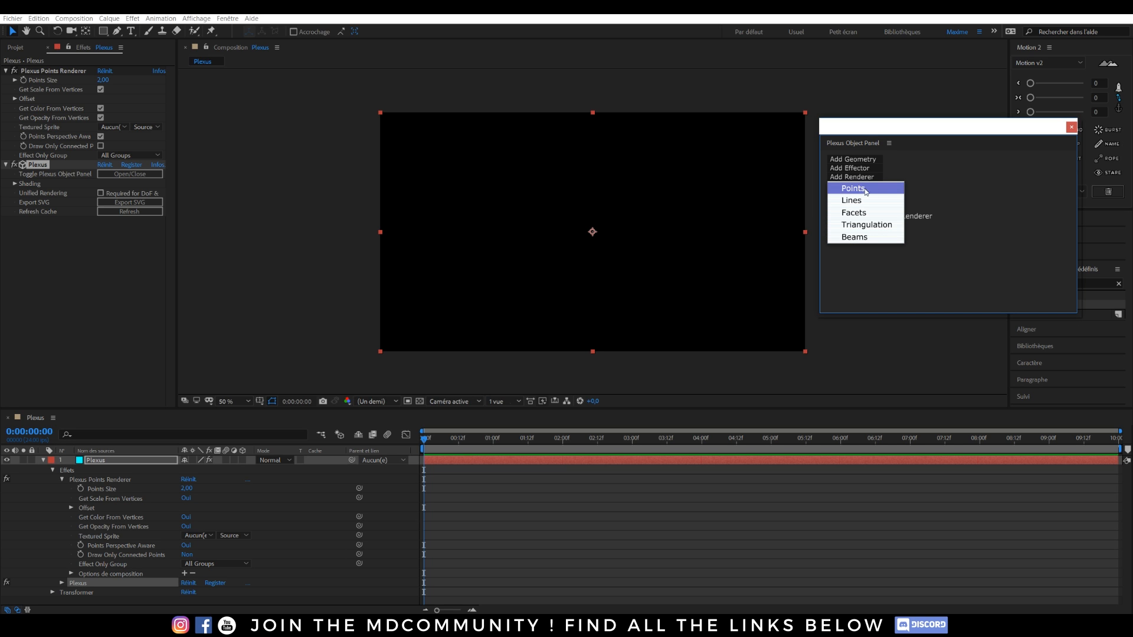
{"action": "left_click", "coordinate": [916, 270]}
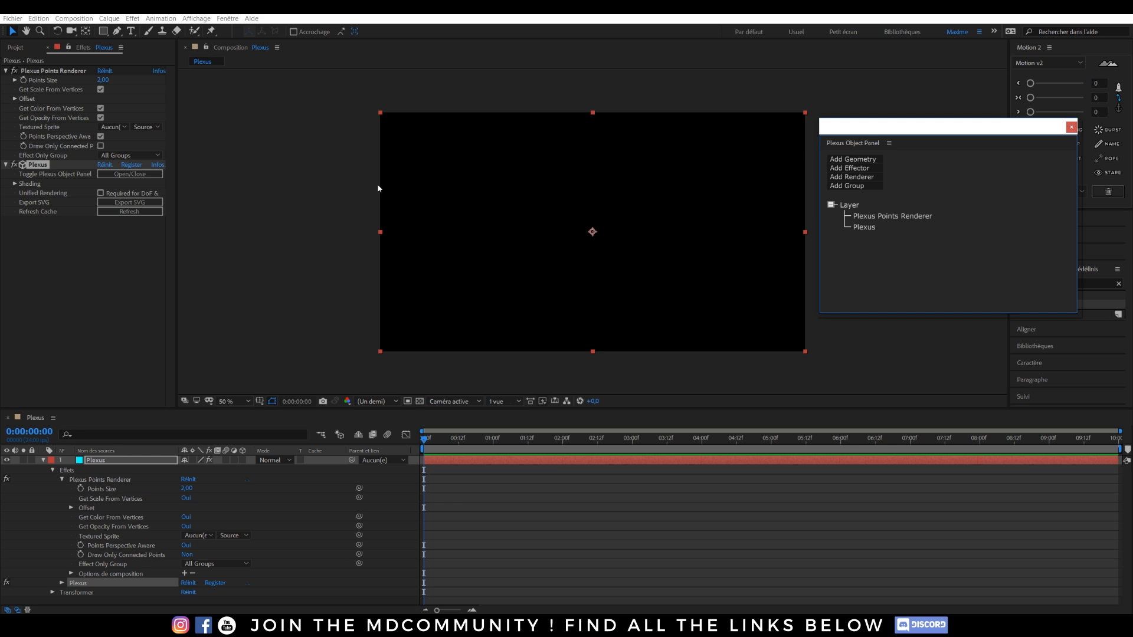
{"action": "left_click", "coordinate": [858, 160]}
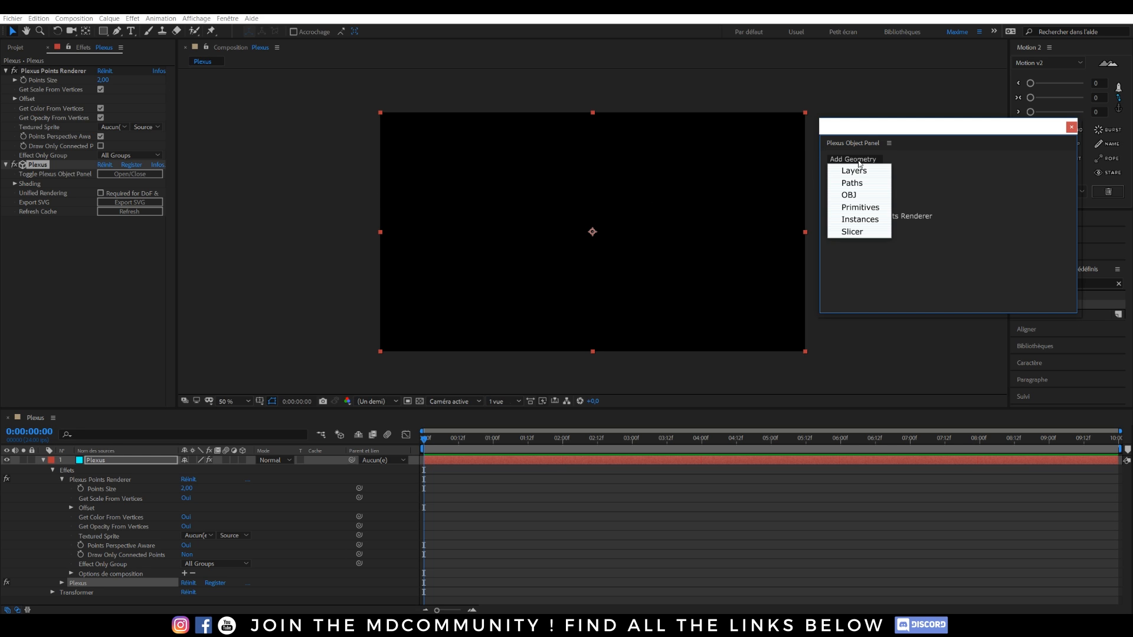
Add Primitives geometry to Plexus, try a Sphere, then settle on a 10×10×10 Cube.
{"action": "left_click", "coordinate": [868, 208]}
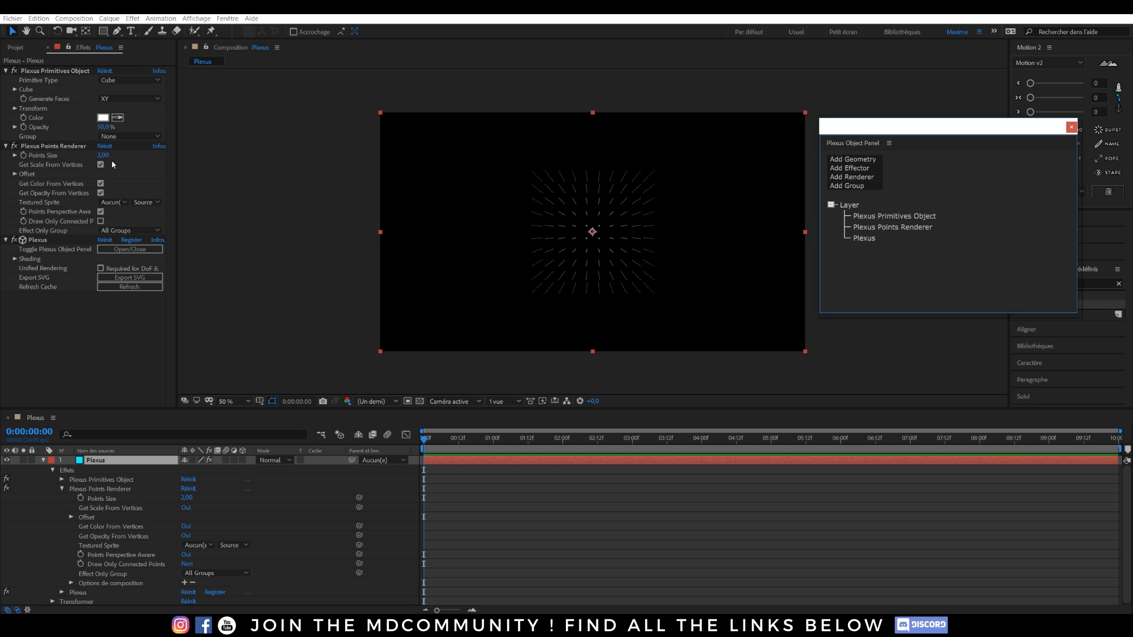
{"action": "left_click", "coordinate": [137, 79]}
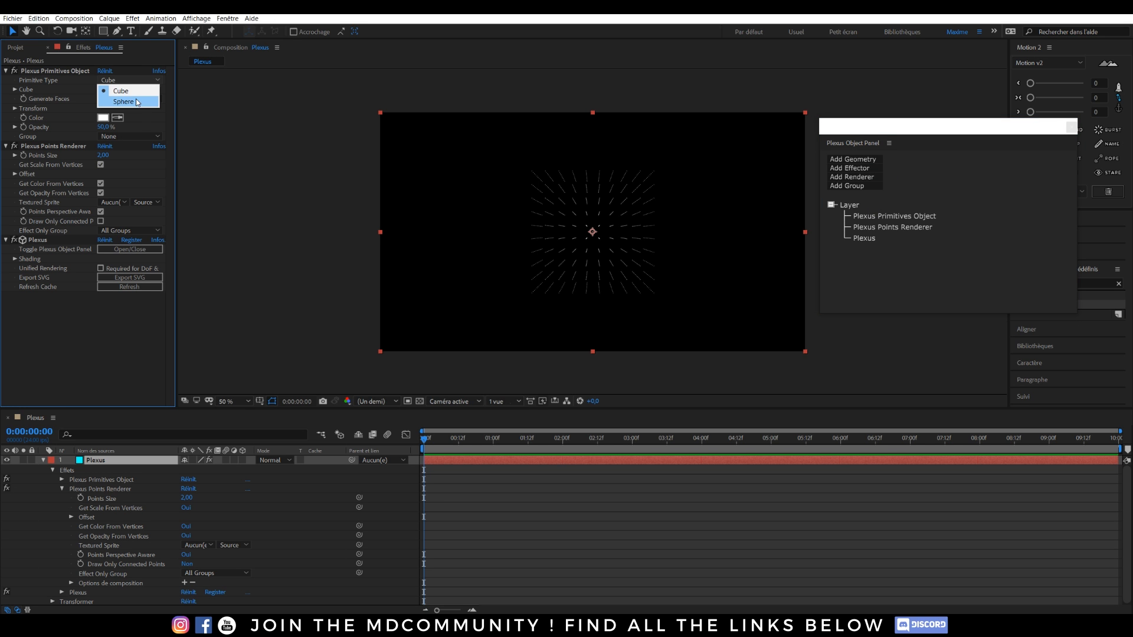
{"action": "left_click", "coordinate": [137, 102]}
{"action": "left_click", "coordinate": [138, 78]}
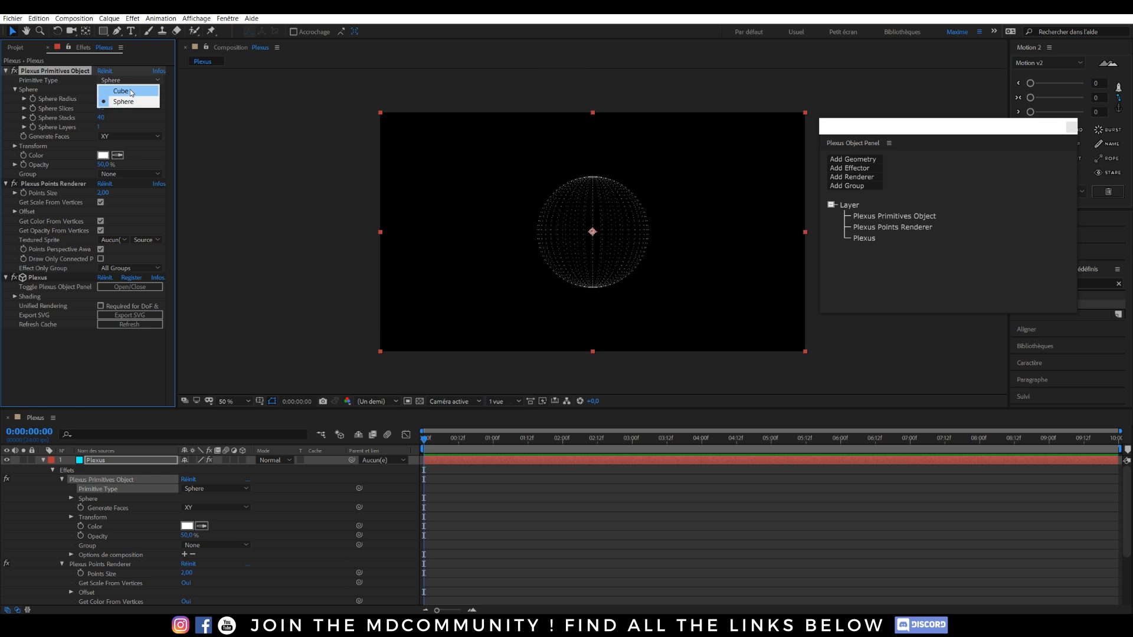
{"action": "left_click", "coordinate": [108, 85]}
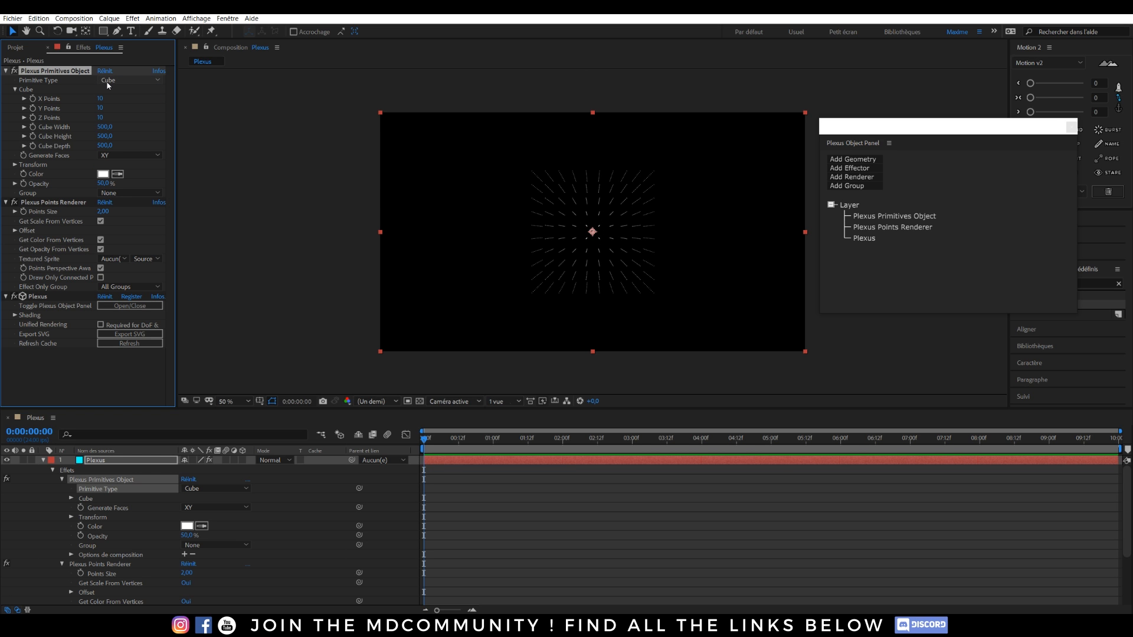
{"action": "left_click", "coordinate": [862, 165]}
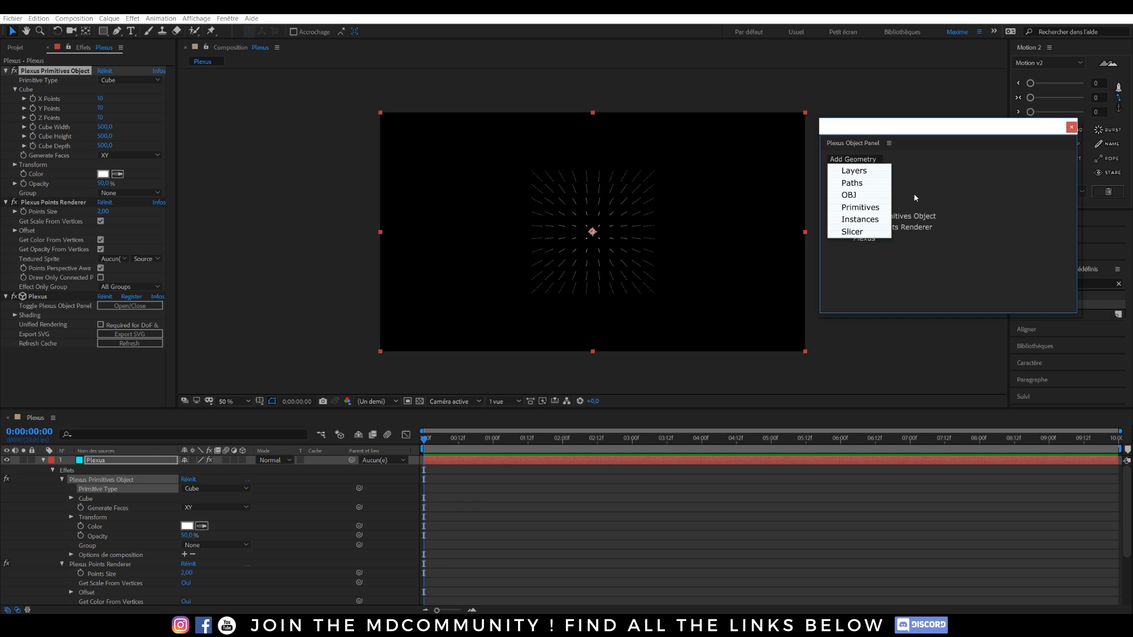
{"action": "left_click", "coordinate": [861, 181]}
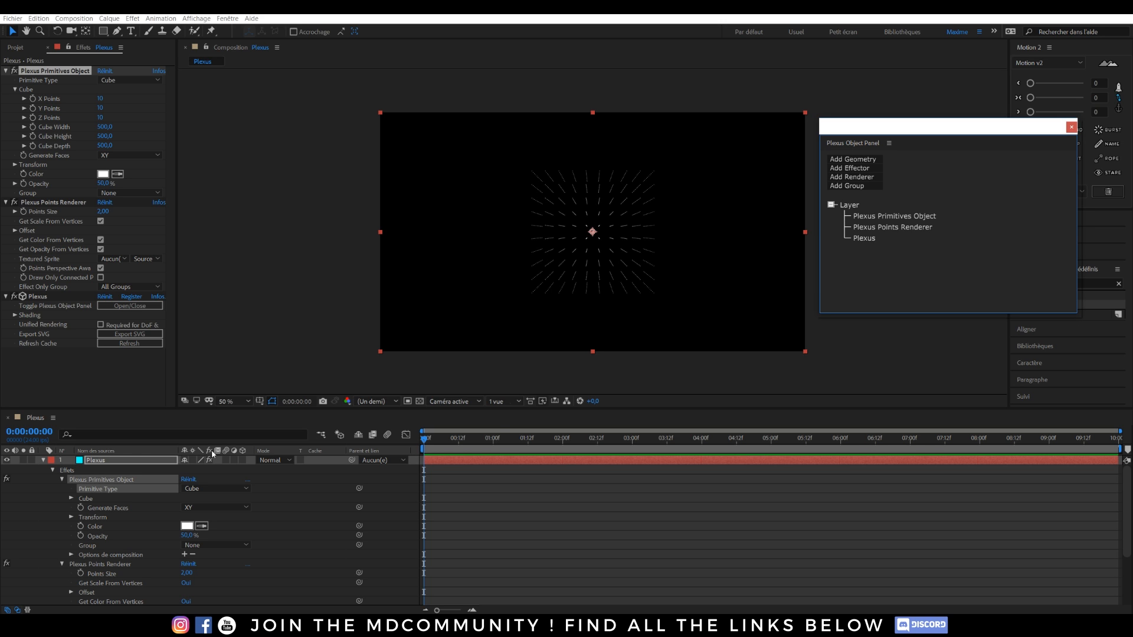
Create a 35 mm camera layer named Caméra above the Plexus layer.
{"action": "left_click", "coordinate": [43, 461]}
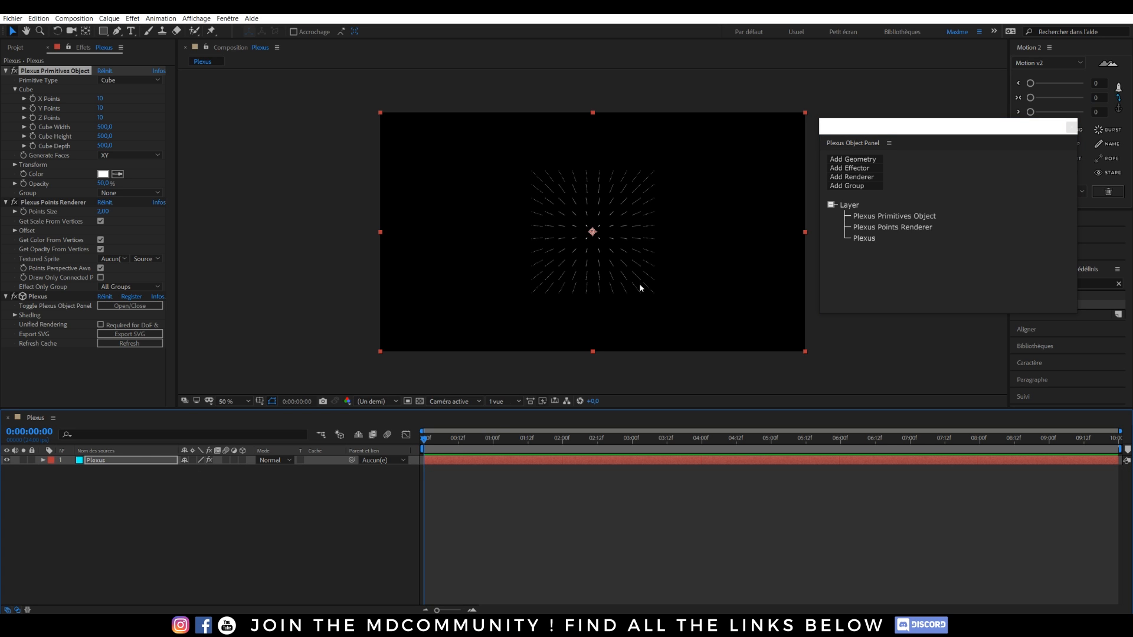
{"action": "left_click", "coordinate": [114, 495]}
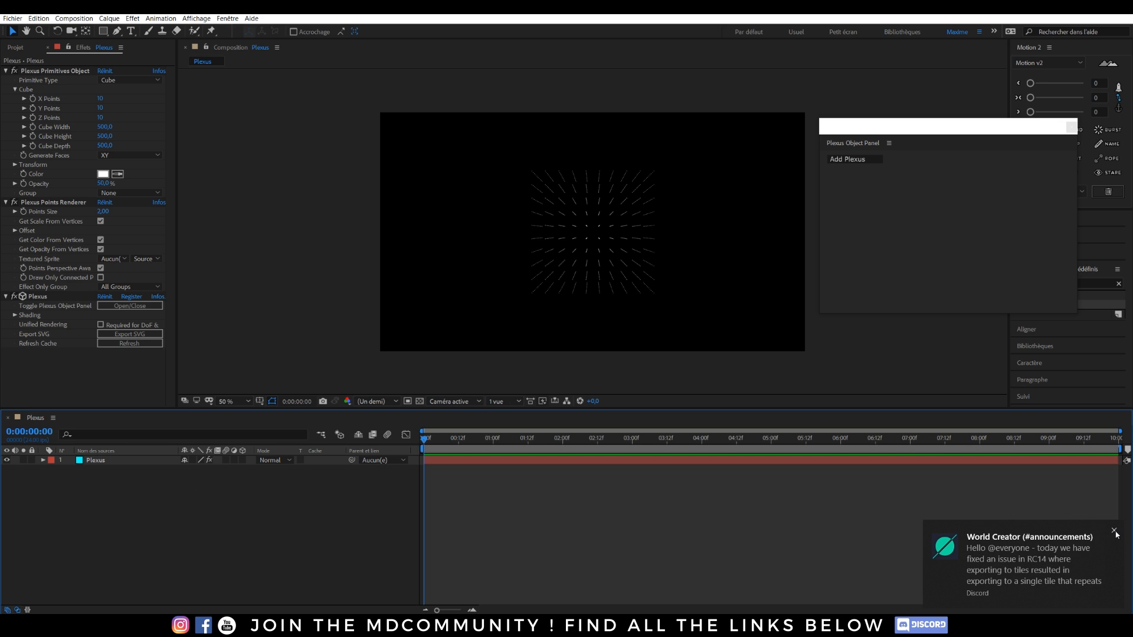
{"action": "left_click", "coordinate": [1115, 532]}
{"action": "right_click", "coordinate": [99, 487]}
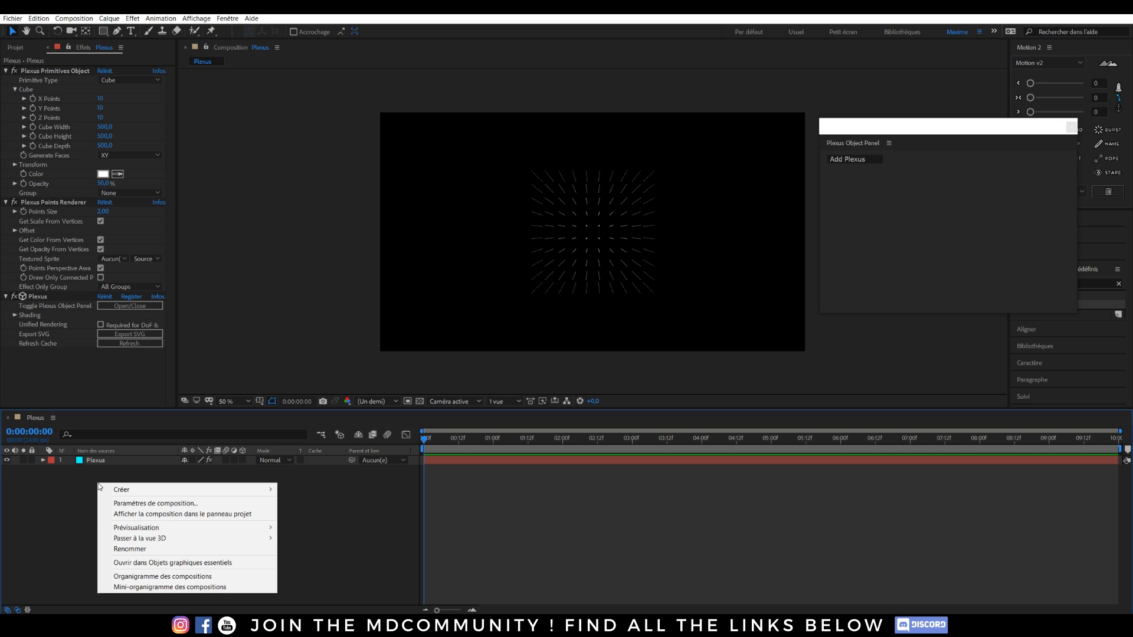
{"action": "mouse_move", "coordinate": [152, 494]}
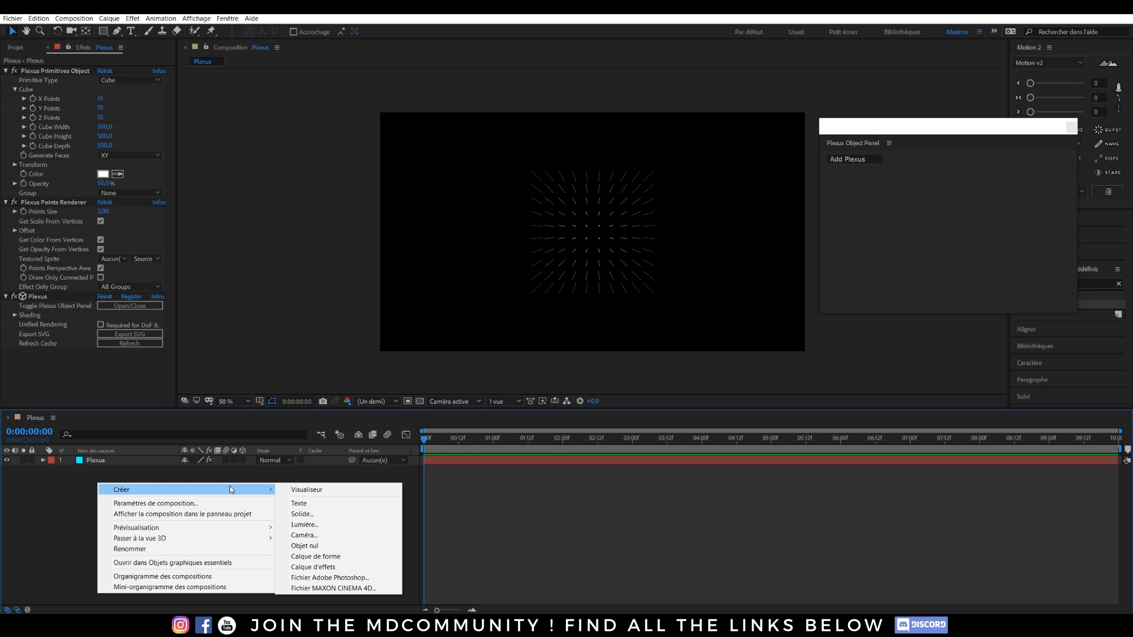
{"action": "left_click", "coordinate": [308, 535]}
{"action": "left_click", "coordinate": [536, 168]}
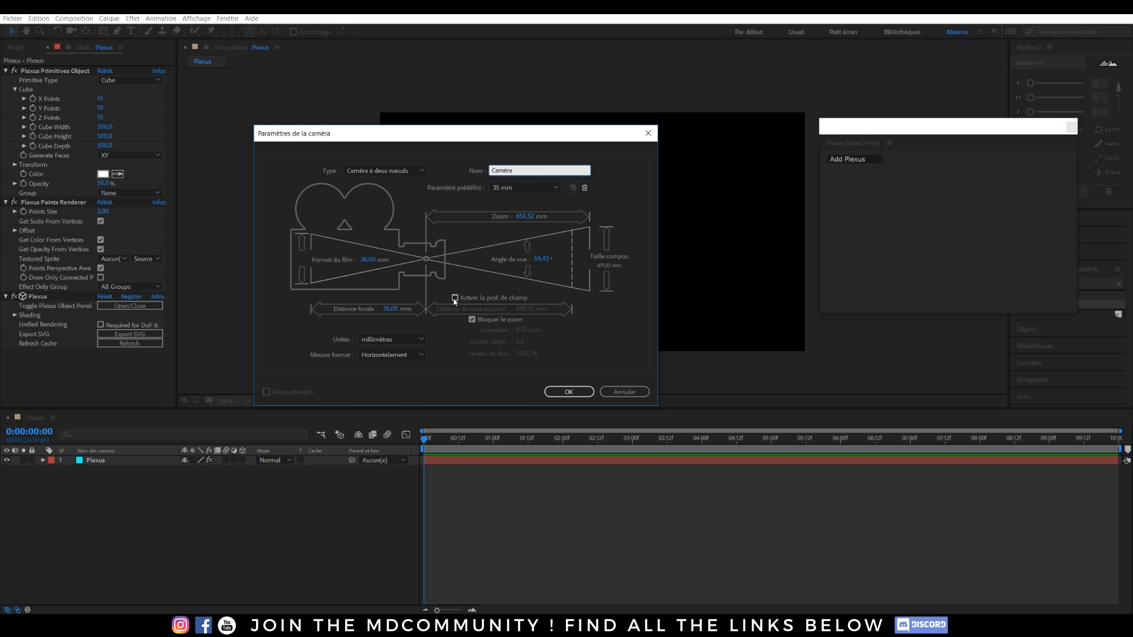
{"action": "left_click", "coordinate": [567, 392]}
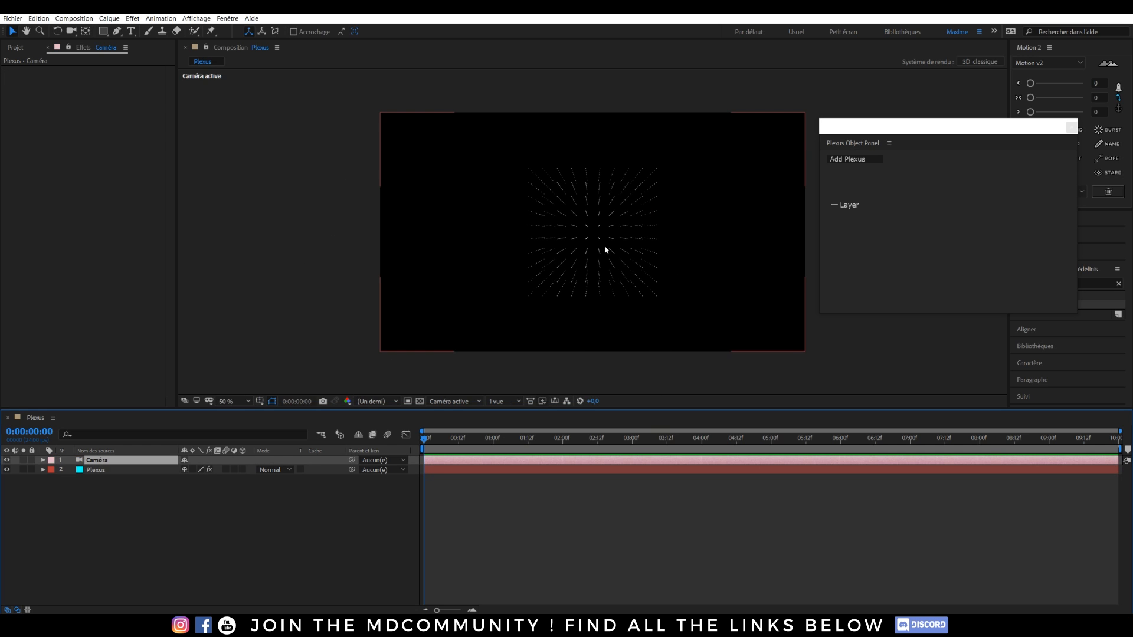
Set the Plexus layer's Points Size to 4 in Effect Controls.
{"action": "left_click", "coordinate": [72, 31]}
{"action": "left_click_drag", "start_coordinate": [590, 236], "coordinate": [614, 270]}
{"action": "key", "text": "ctrl+z"}
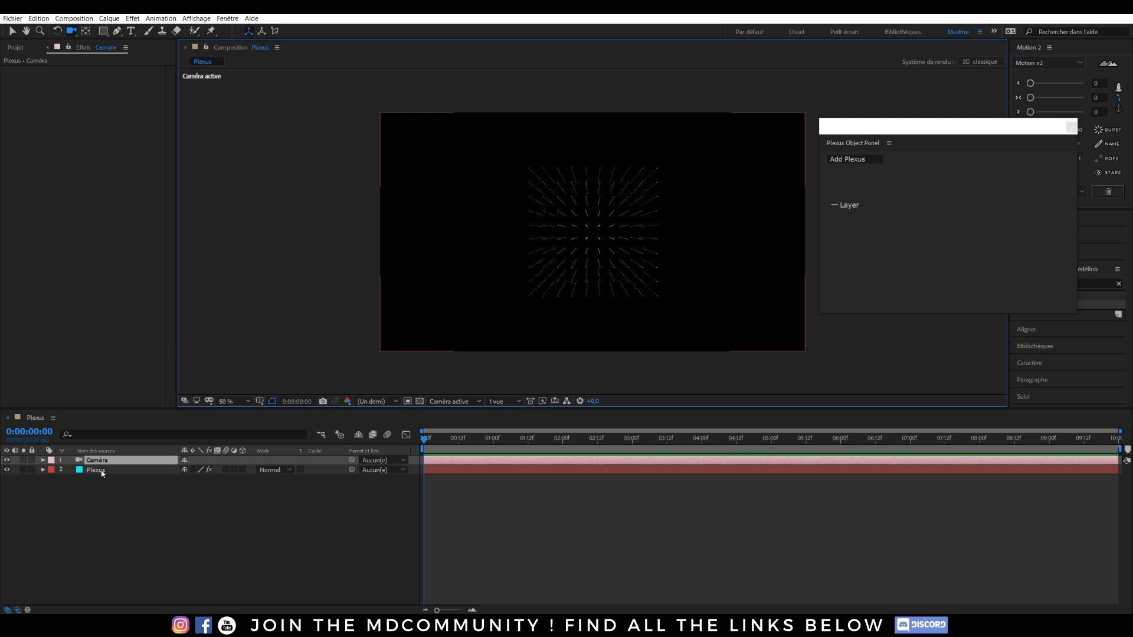
{"action": "left_click", "coordinate": [97, 471]}
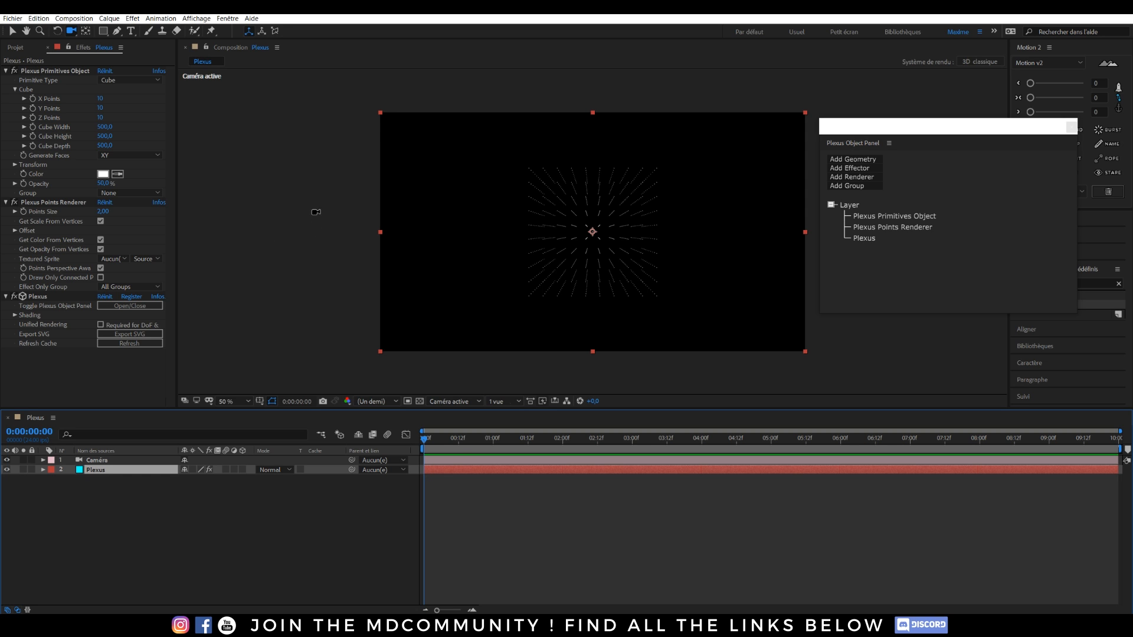
{"action": "left_click", "coordinate": [101, 211]}
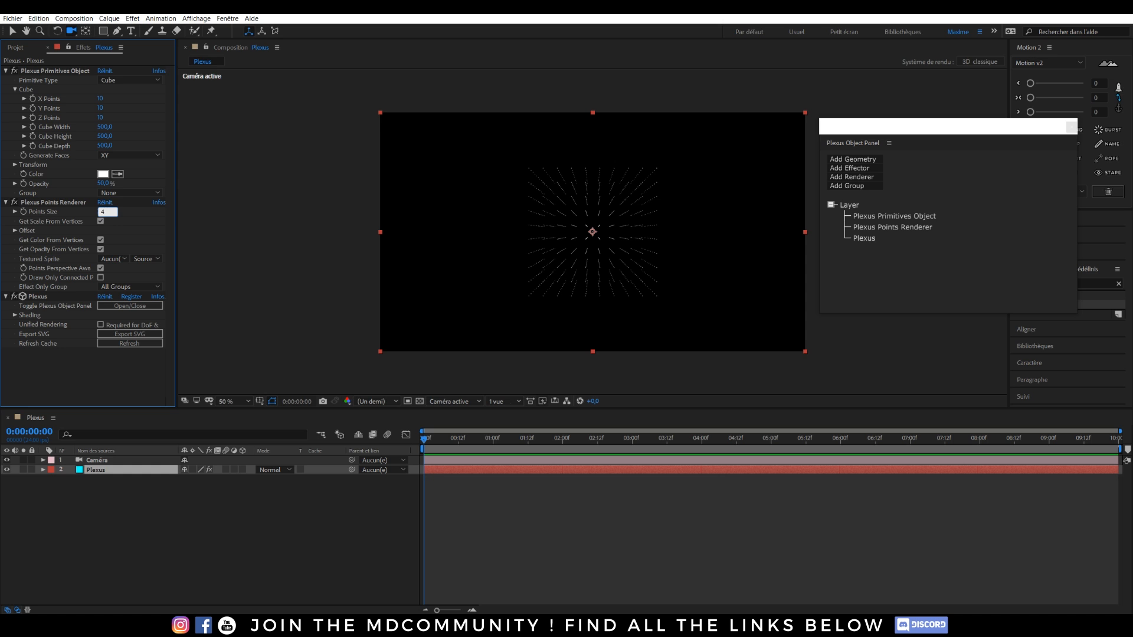
{"action": "left_click", "coordinate": [222, 220]}
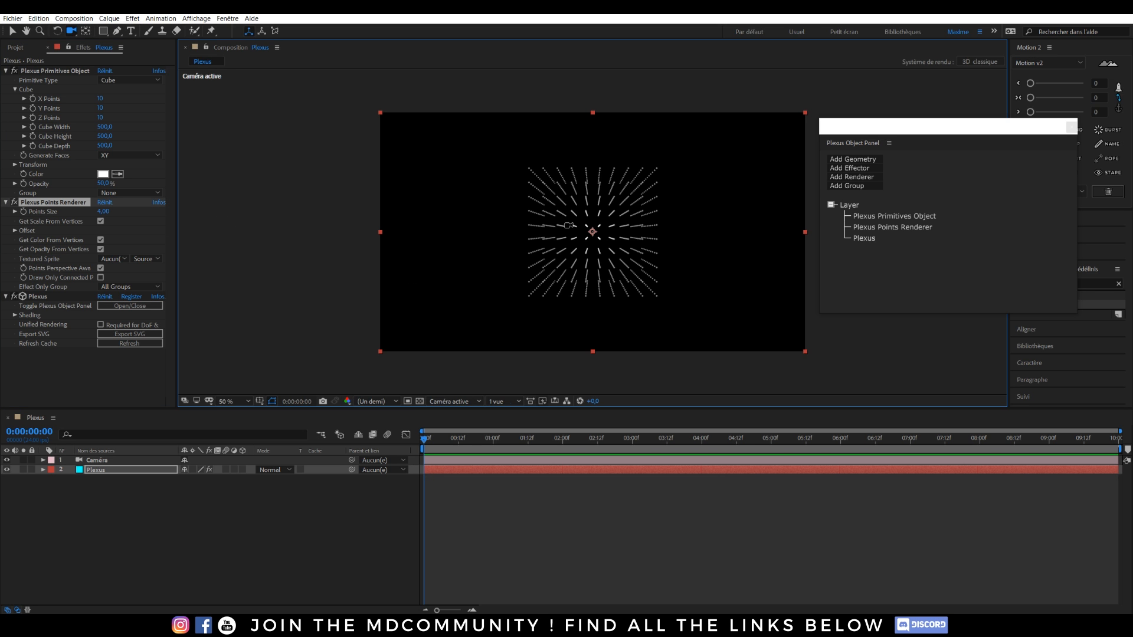
Orbit the camera to an angled view of the point cube, then return to Selection.
{"action": "left_click_drag", "start_coordinate": [620, 218], "coordinate": [633, 239]}
{"action": "key", "text": "ctrl+z"}
{"action": "left_click_drag", "start_coordinate": [600, 224], "coordinate": [626, 231]}
{"action": "key", "text": "v"}
{"action": "key", "text": "c"}
{"action": "key", "text": "v"}
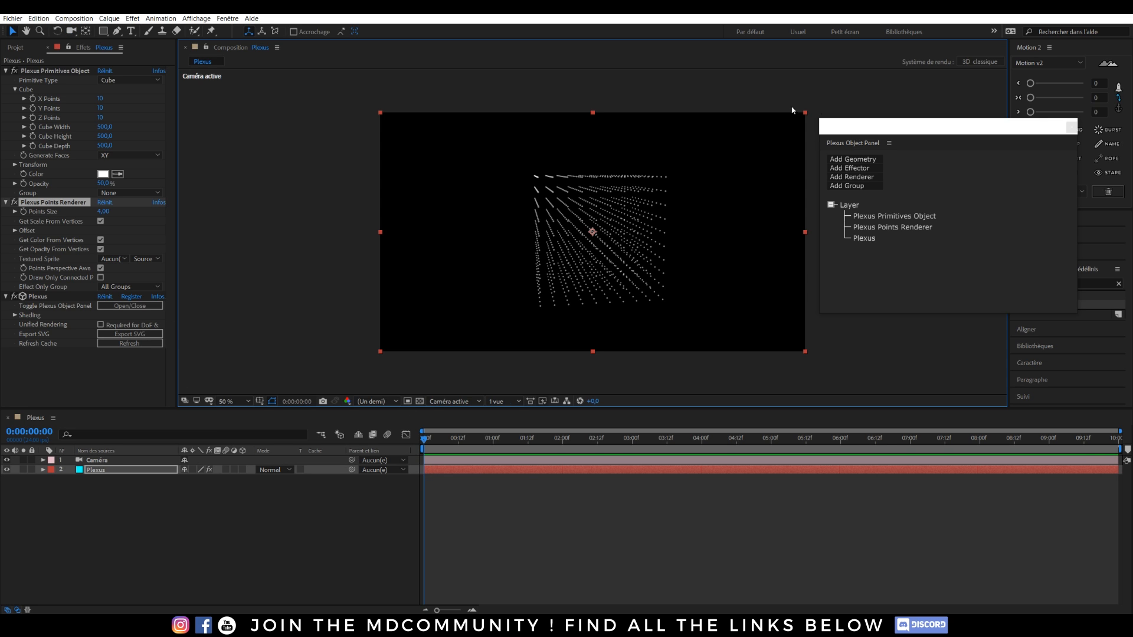
Add a Plexus Lines Renderer and a Plexus Facets Renderer.
{"action": "left_click", "coordinate": [862, 177]}
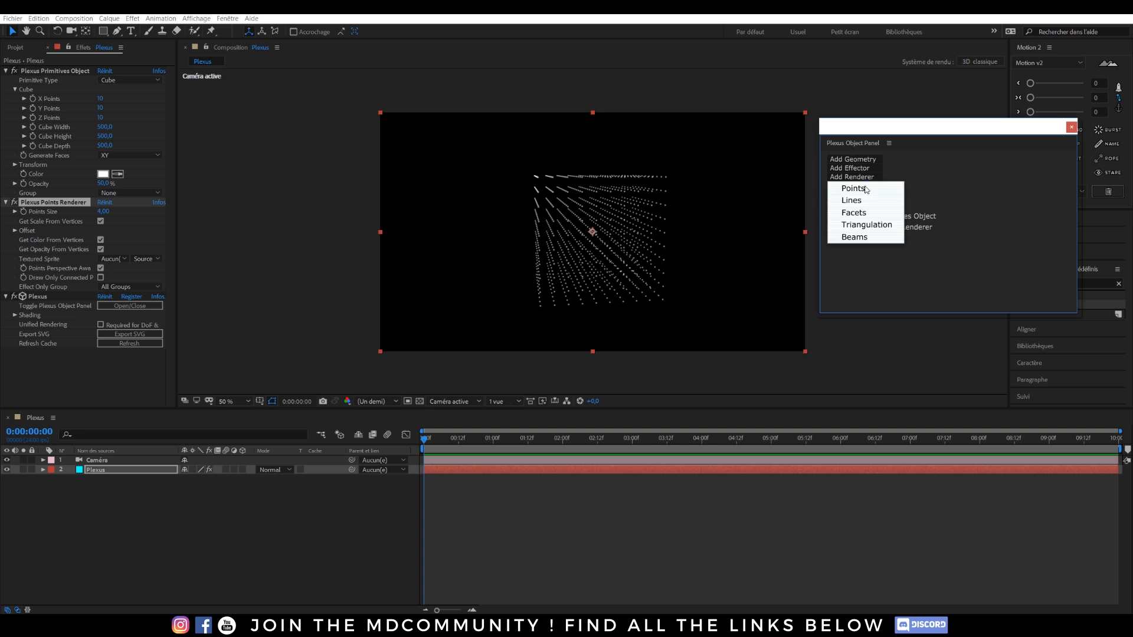
{"action": "left_click", "coordinate": [862, 199]}
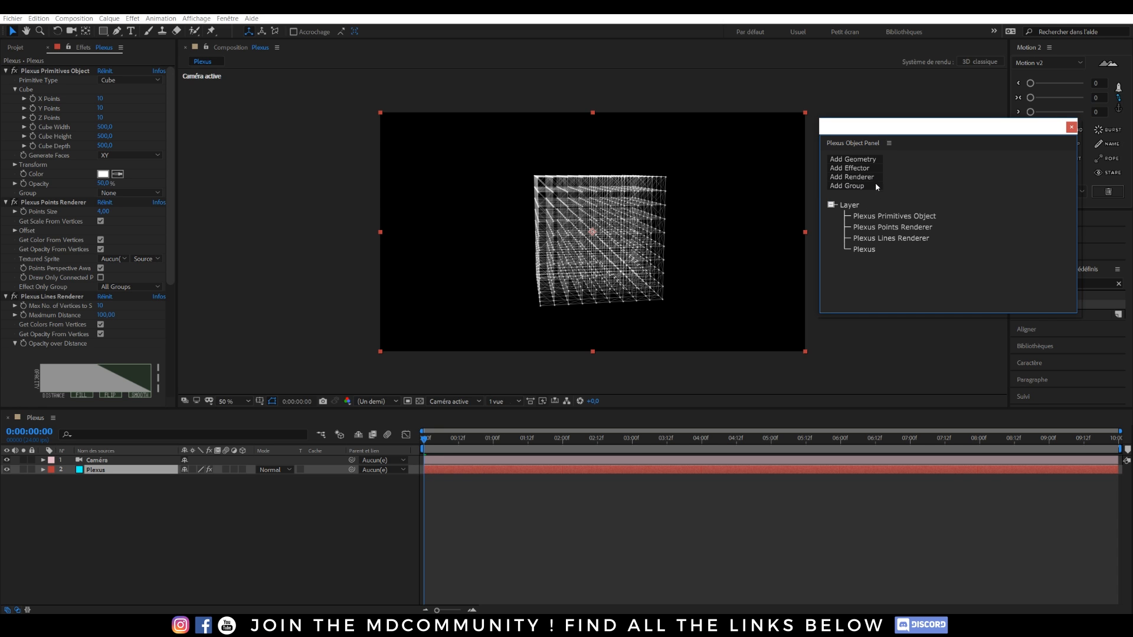
{"action": "left_click", "coordinate": [865, 178]}
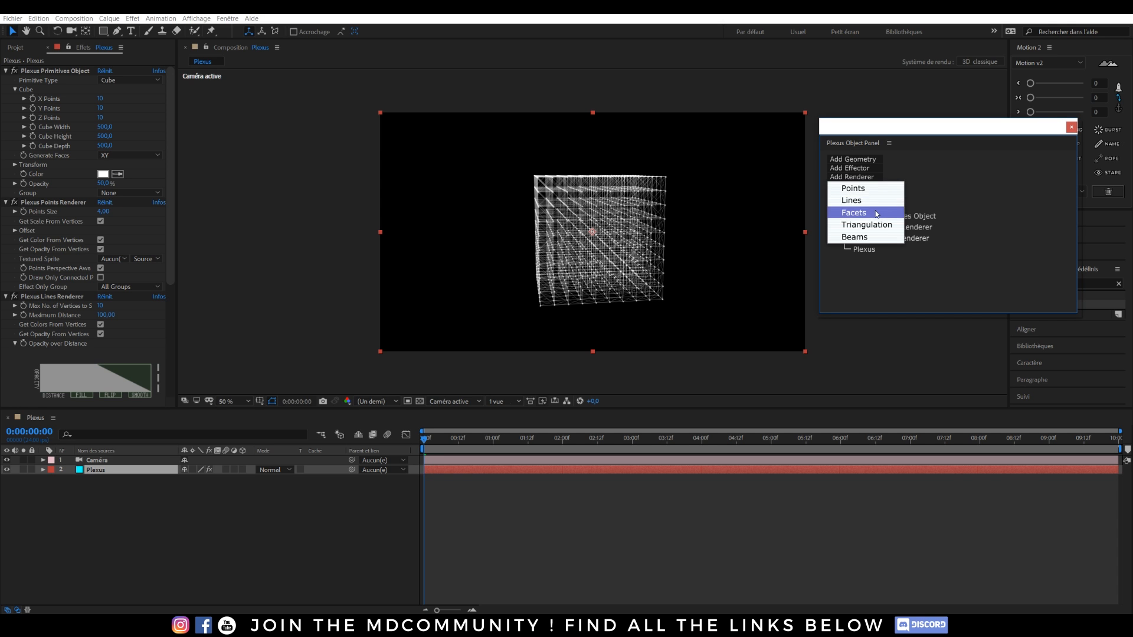
{"action": "left_click", "coordinate": [876, 213]}
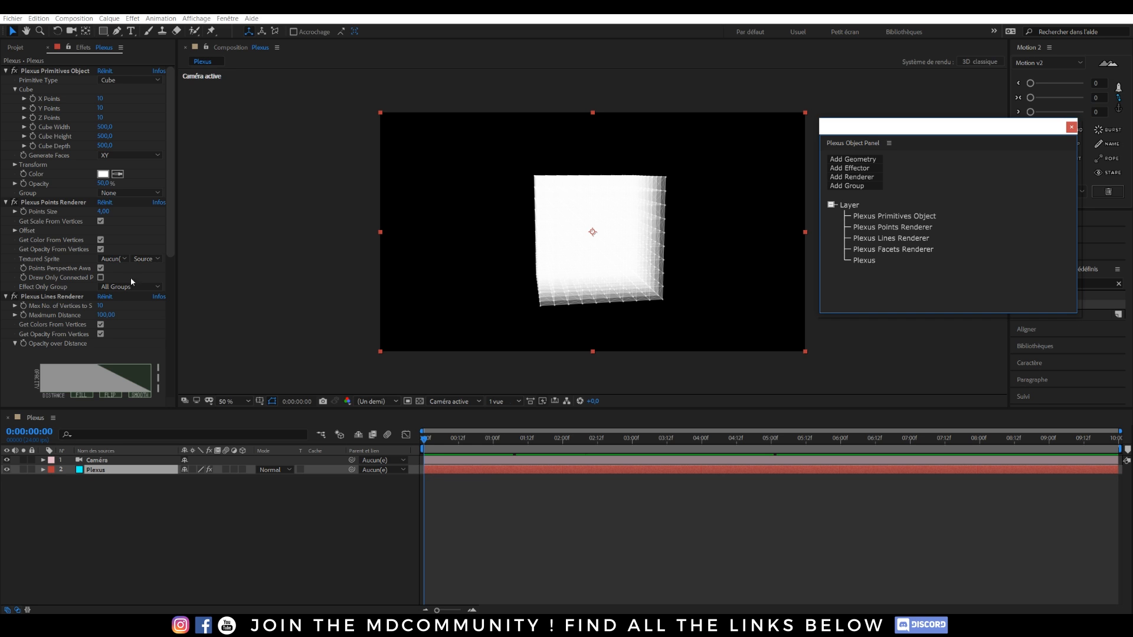
Switch off the Plexus Facets Renderer's fx so the cube stays a wireframe.
{"action": "left_click_drag", "start_coordinate": [172, 206], "coordinate": [173, 323]}
{"action": "left_click", "coordinate": [14, 323]}
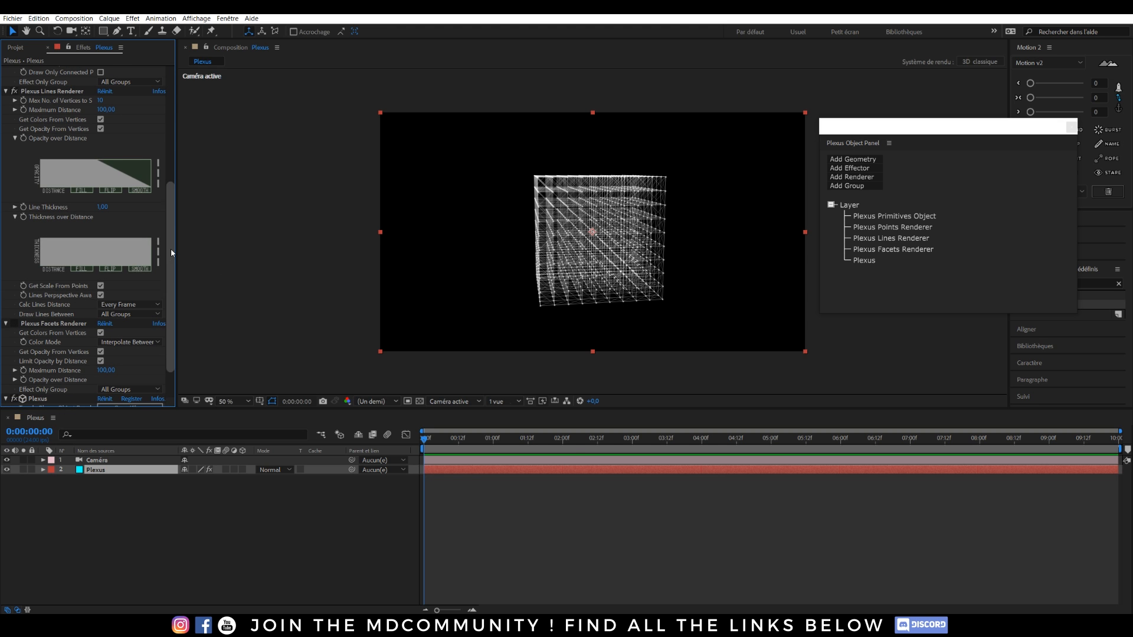
{"action": "scroll", "coordinate": [171, 249], "scroll_direction": "up", "scroll_amount": 5}
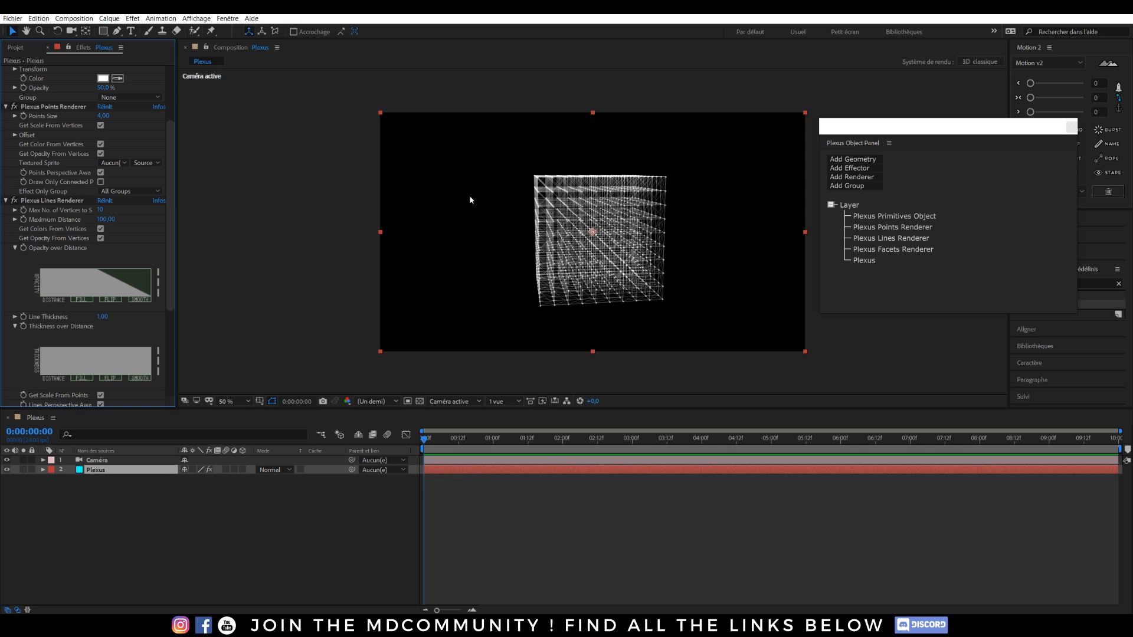
{"action": "scroll", "coordinate": [173, 147], "scroll_direction": "up", "scroll_amount": 2}
{"action": "scroll", "coordinate": [173, 147], "scroll_direction": "up", "scroll_amount": 3}
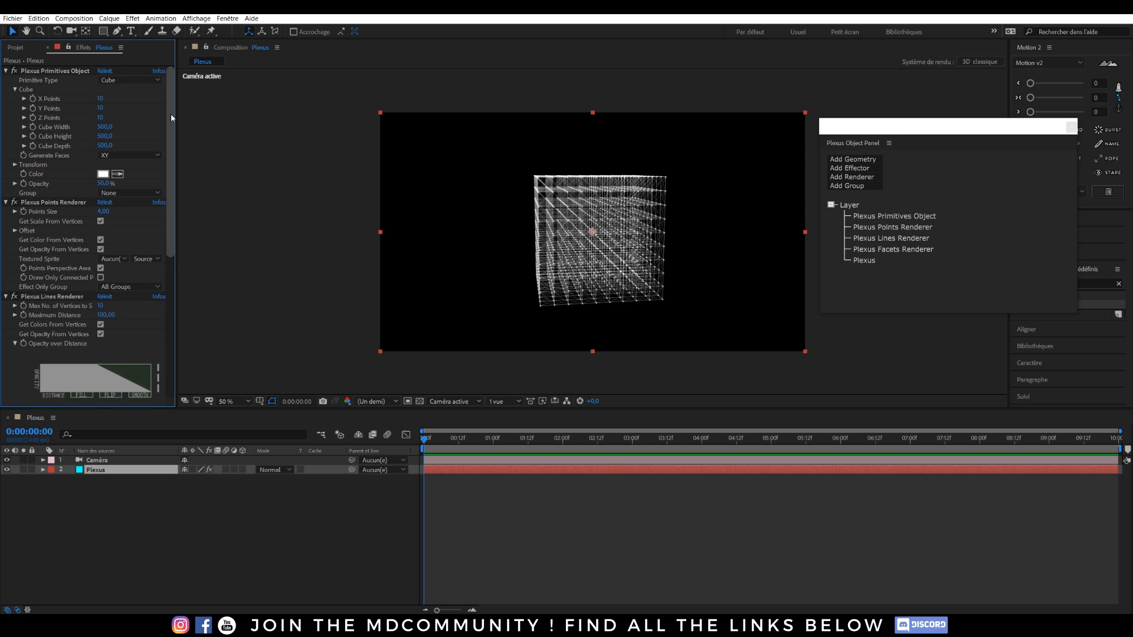
Collapse the Points, Primitives, Lines and Facets settings and add a Plexus Noise Effector.
{"action": "left_click", "coordinate": [6, 203]}
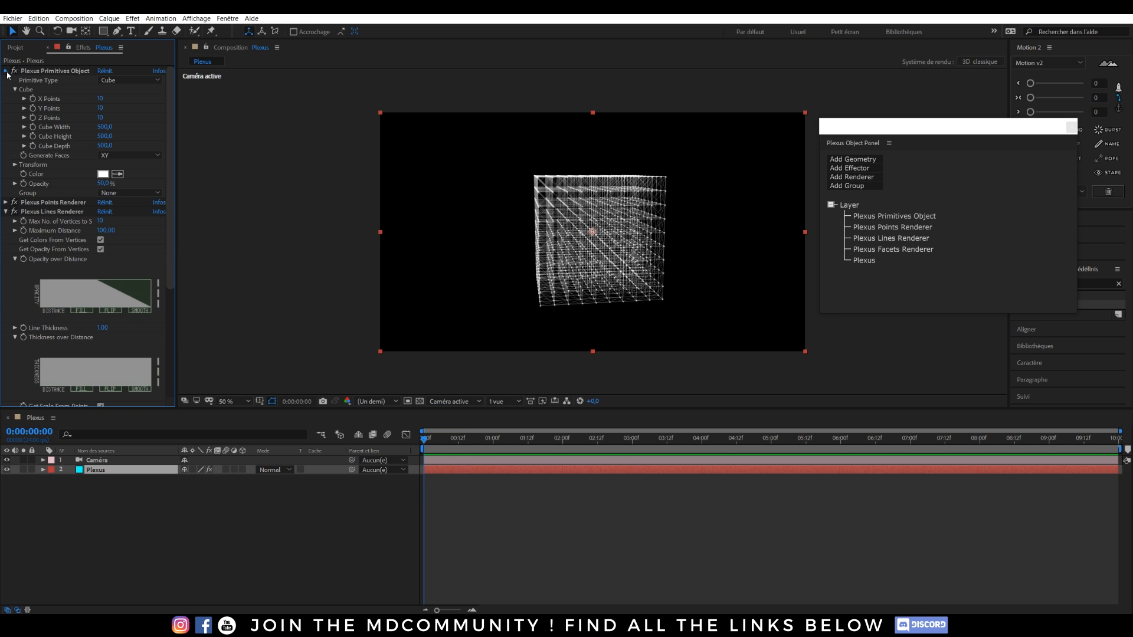
{"action": "left_click", "coordinate": [7, 72]}
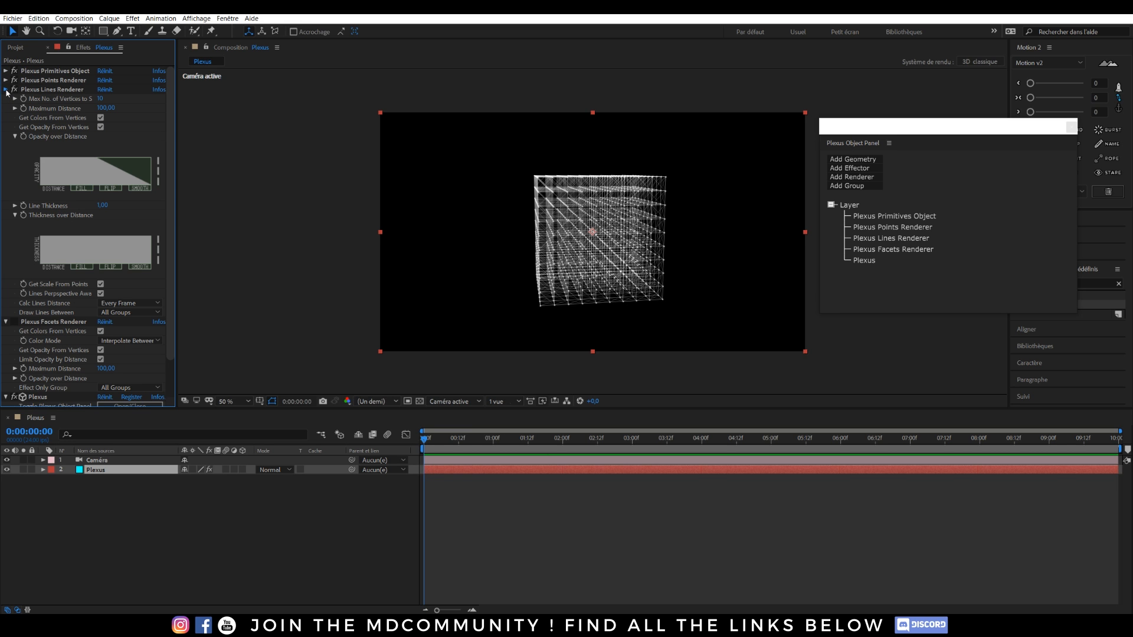
{"action": "left_click", "coordinate": [6, 90]}
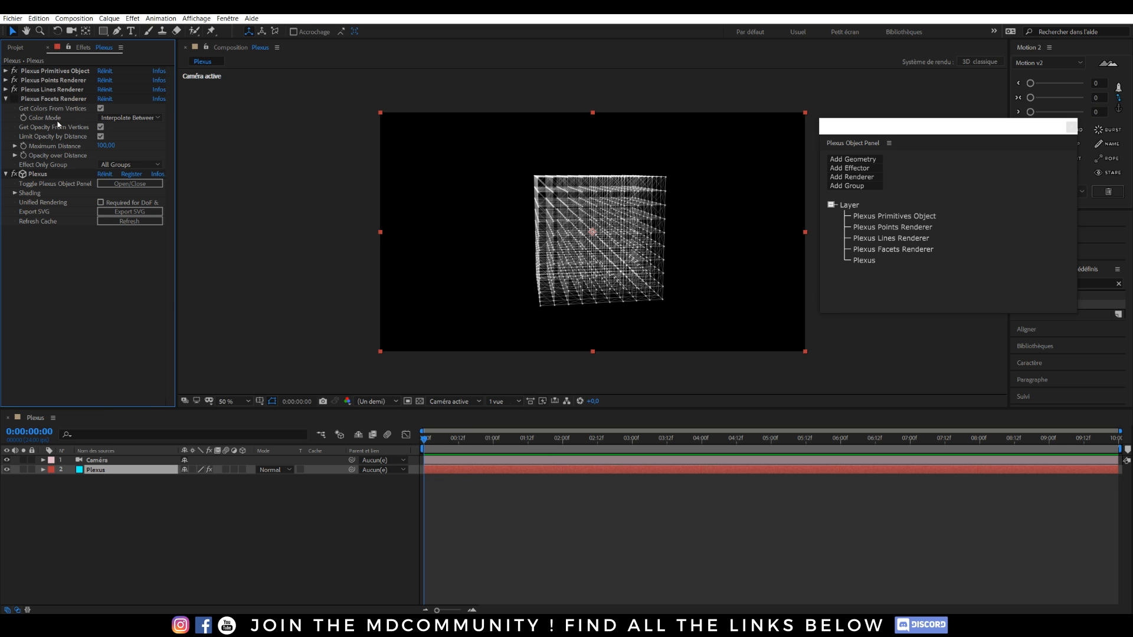
{"action": "left_click", "coordinate": [5, 100]}
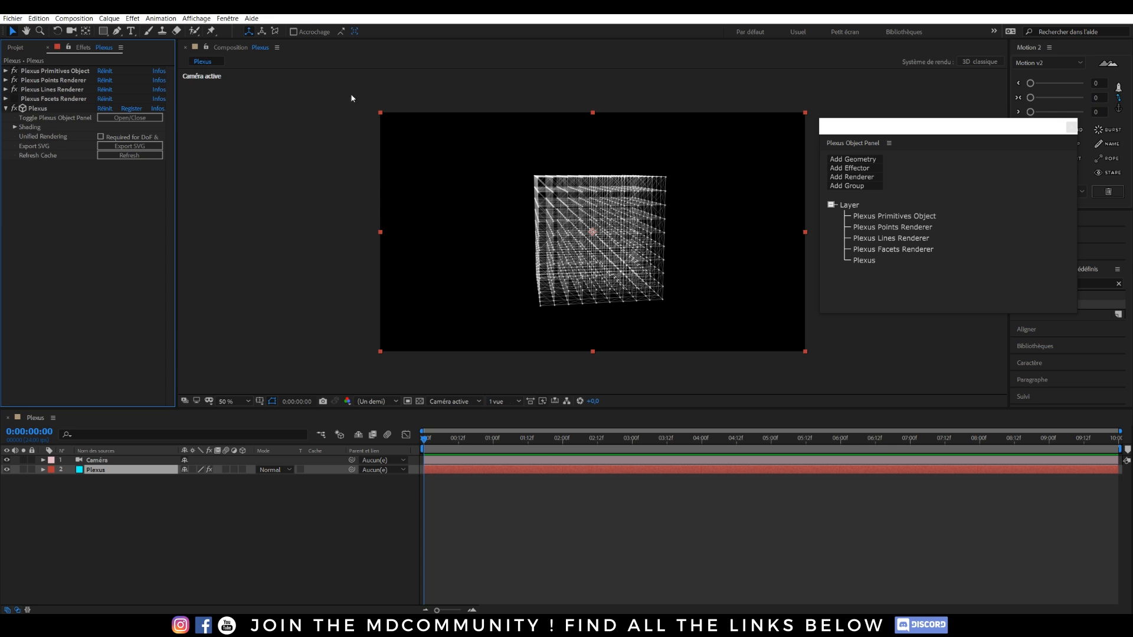
{"action": "left_click", "coordinate": [849, 171]}
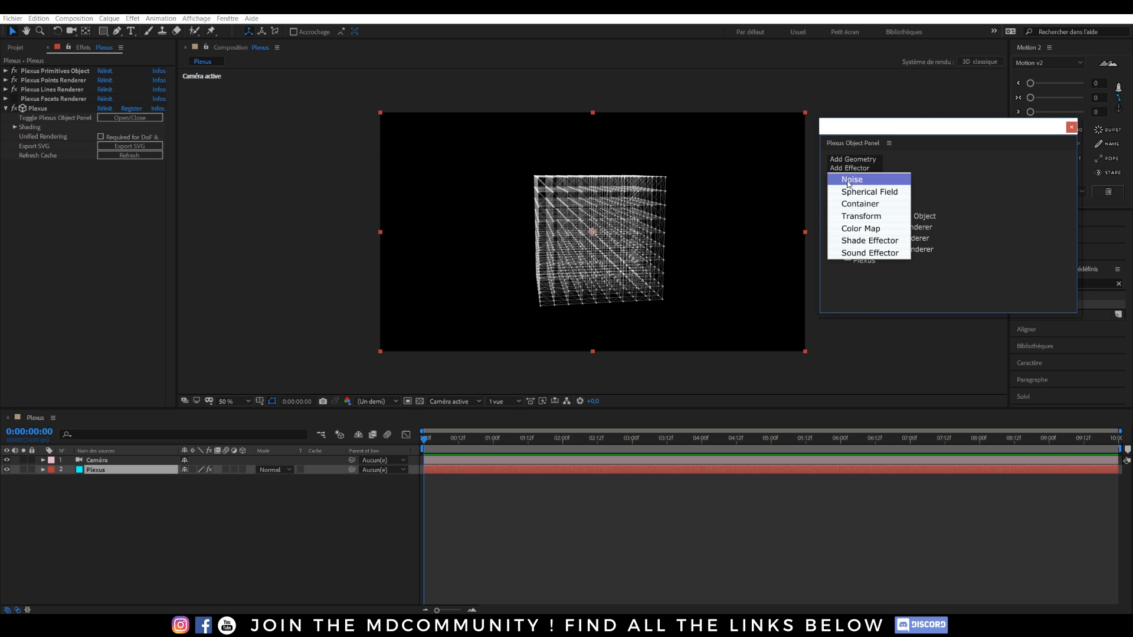
{"action": "left_click", "coordinate": [848, 181]}
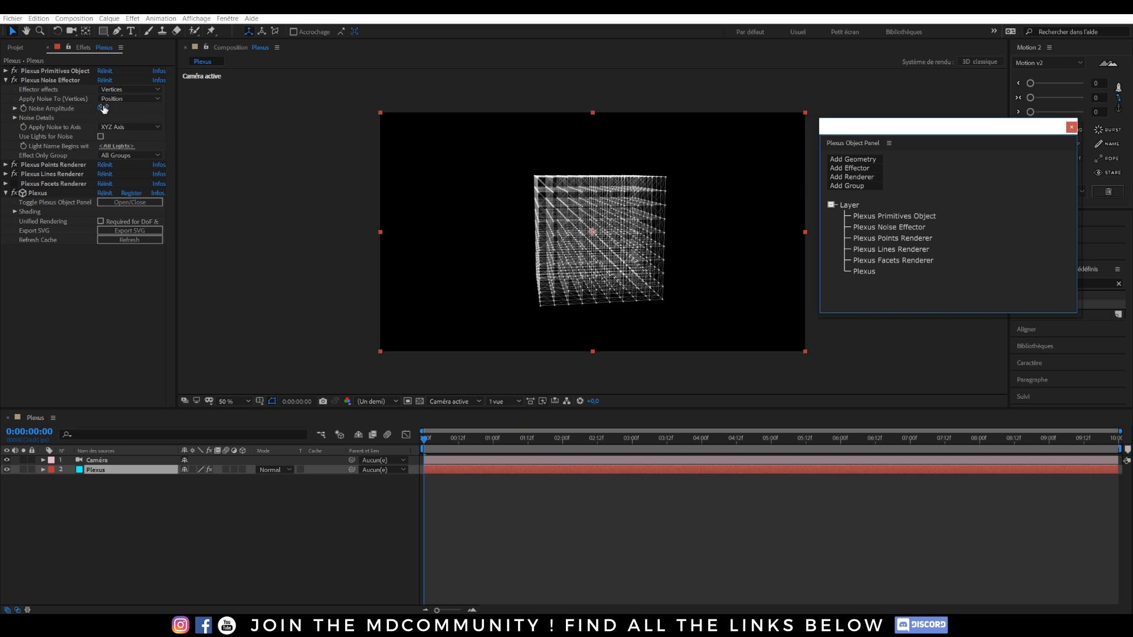
Apply noise to vertex position, set Noise Amplitude to 200, then scrub it to about 1281.
{"action": "left_click", "coordinate": [122, 99]}
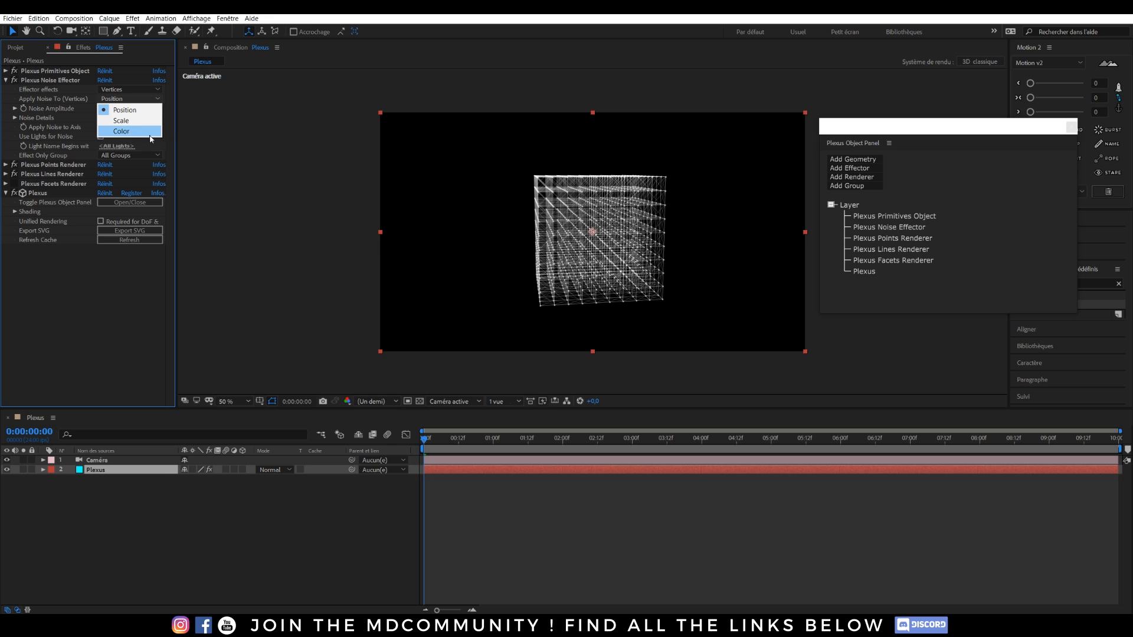
{"action": "left_click", "coordinate": [196, 135]}
{"action": "left_click", "coordinate": [117, 91]}
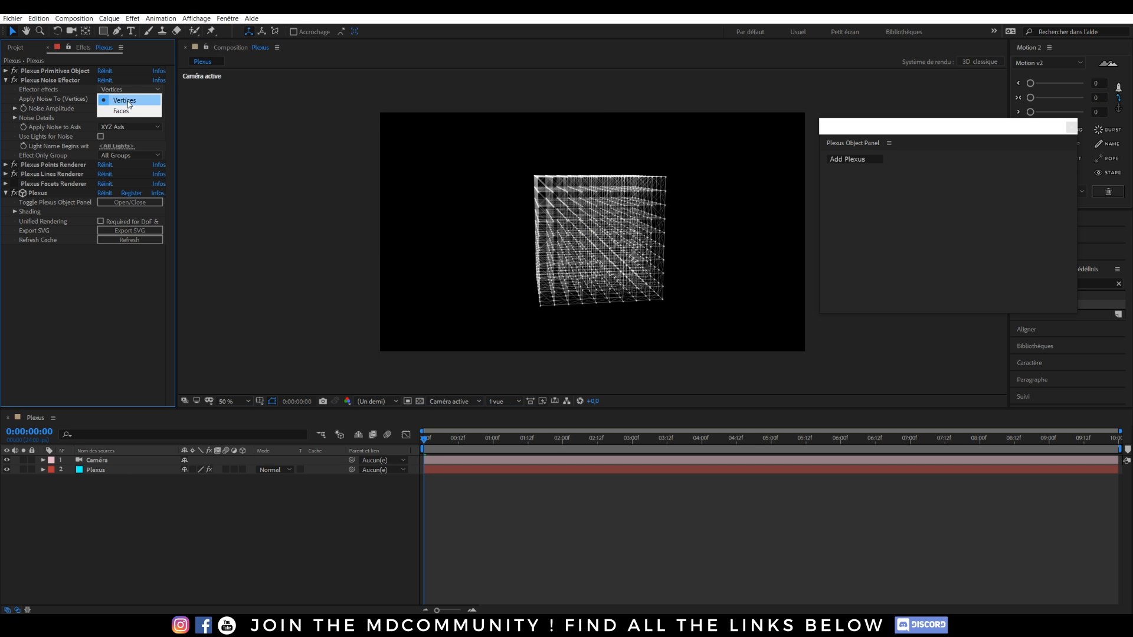
{"action": "left_click", "coordinate": [121, 288]}
{"action": "left_click", "coordinate": [104, 108]}
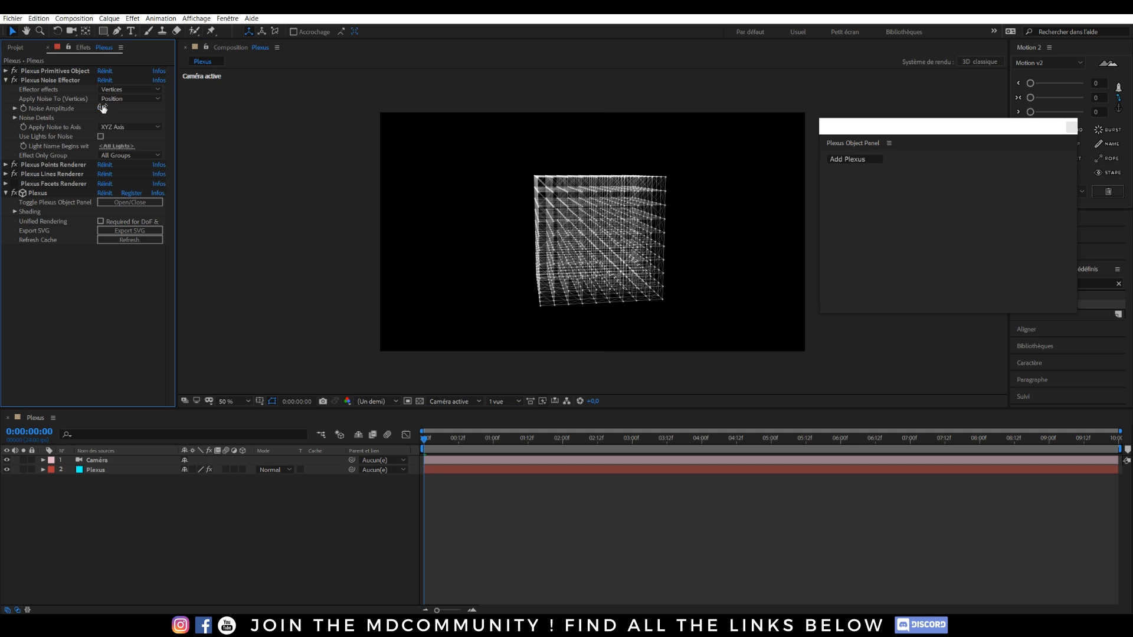
{"action": "type", "text": "200"}
{"action": "key", "text": "Return"}
{"action": "left_click_drag", "start_coordinate": [237, 120], "coordinate": [881, 161]}
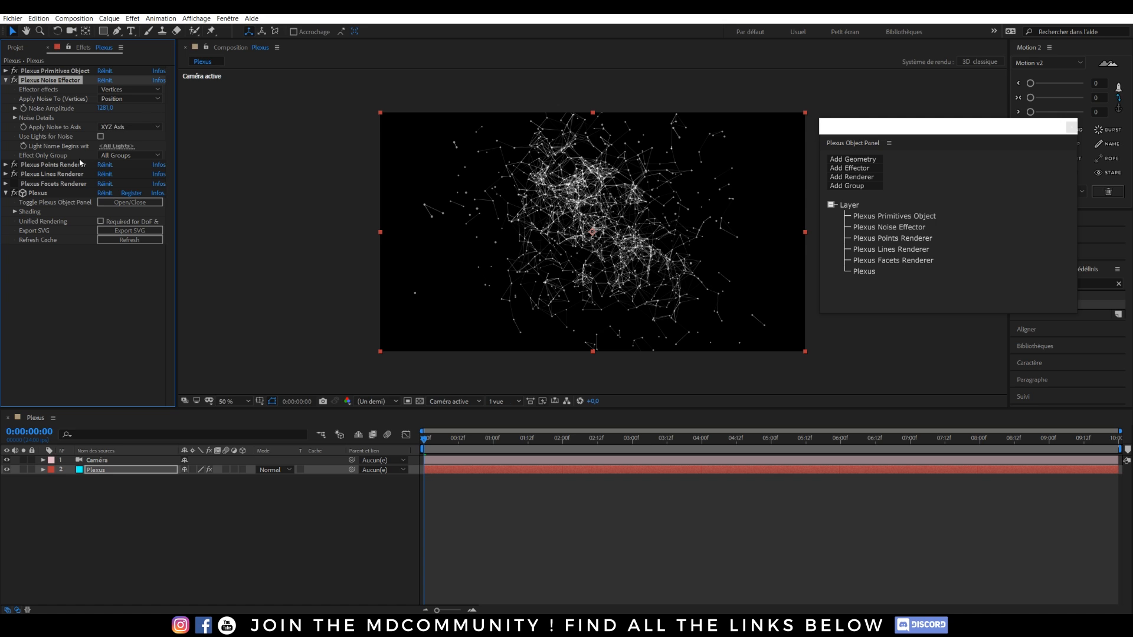
Try a shorter Lines Maximum Distance, undo back to 100, and scrub Noise Amplitude to about 1318.
{"action": "left_click", "coordinate": [6, 174]}
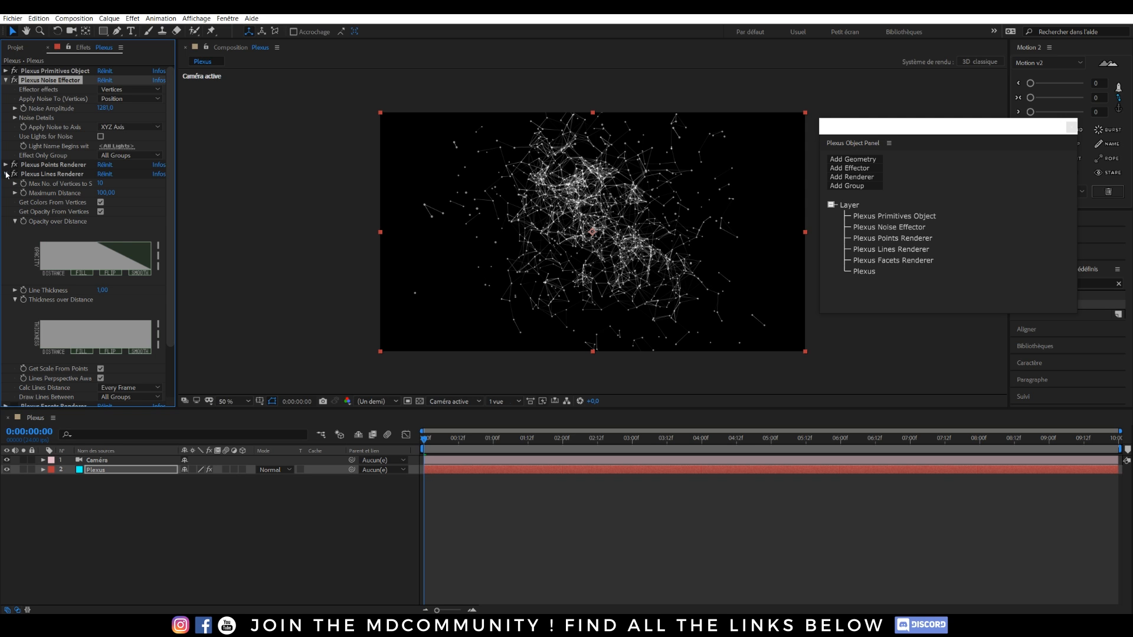
{"action": "left_click_drag", "start_coordinate": [110, 194], "coordinate": [145, 188]}
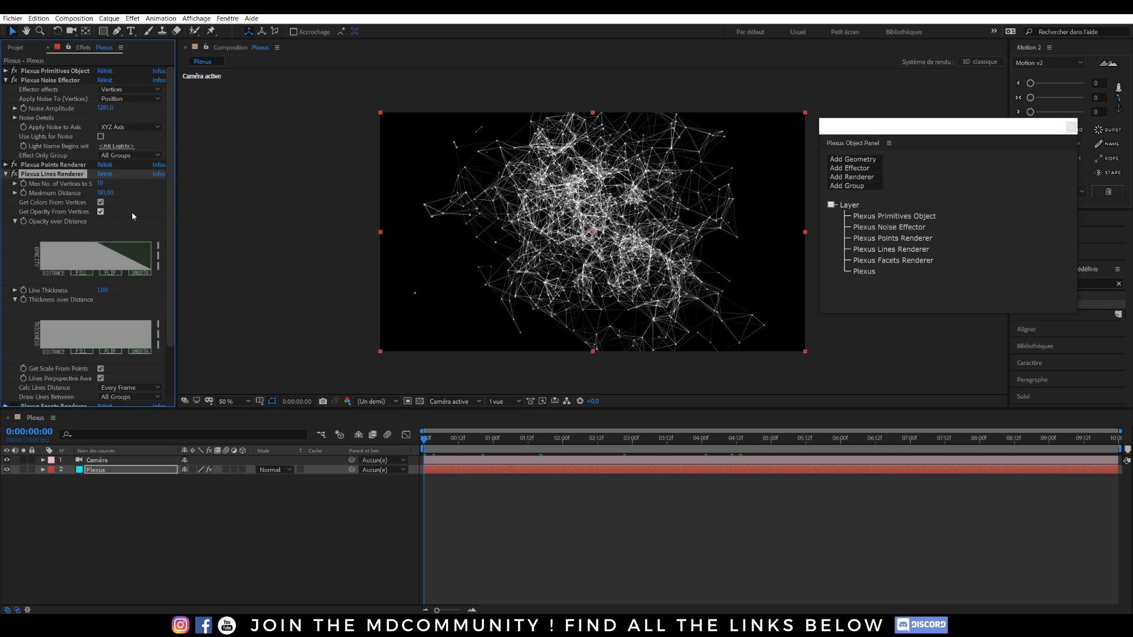
{"action": "key", "text": "ctrl+z"}
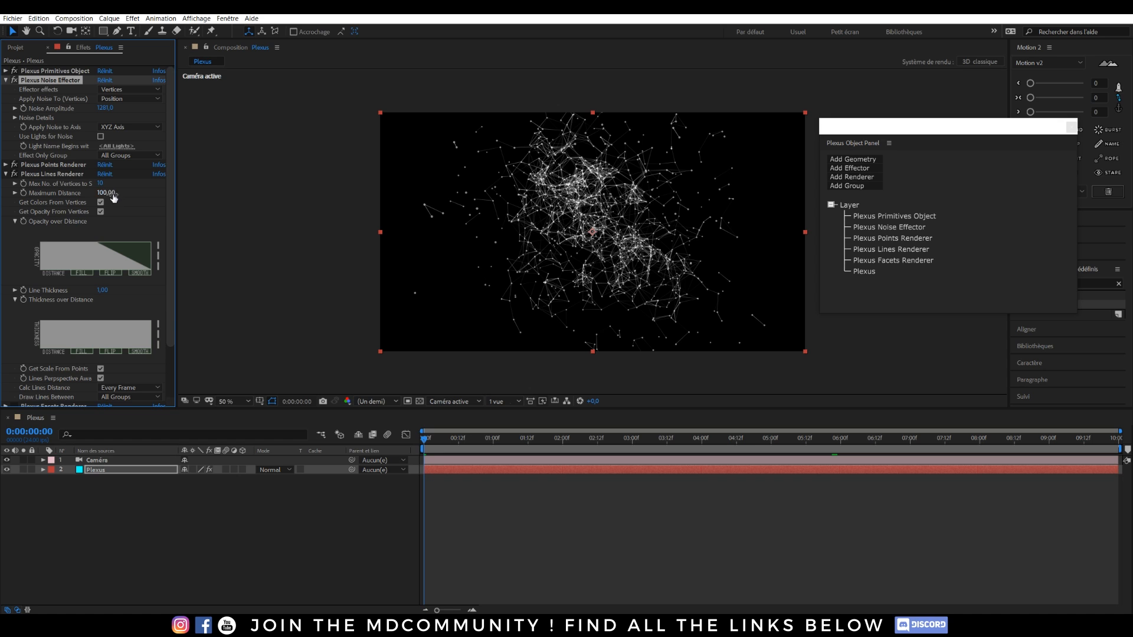
{"action": "left_click", "coordinate": [5, 175]}
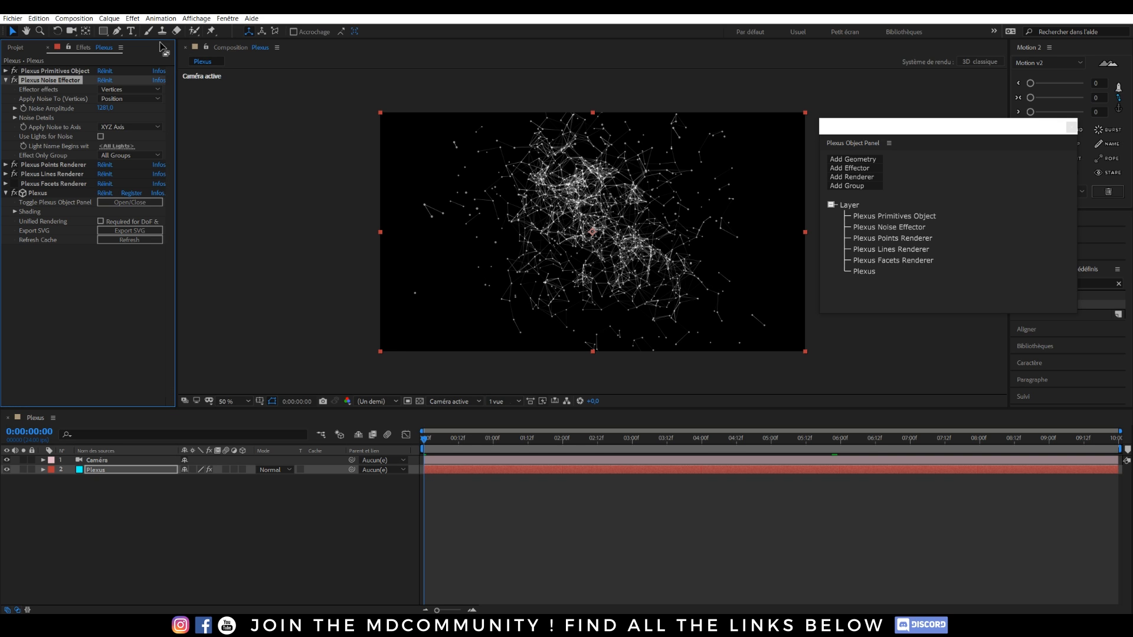
{"action": "left_click_drag", "start_coordinate": [105, 109], "coordinate": [128, 111]}
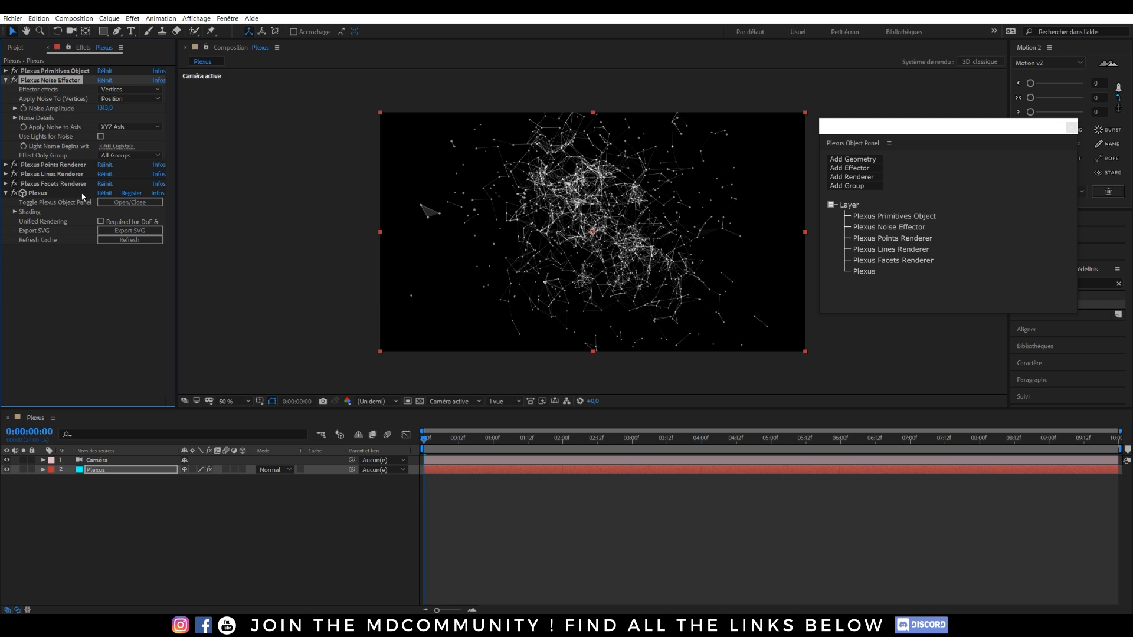
Raise the Facets Renderer's Maximum Distance to 158 and orbit the camera around the cloud.
{"action": "left_click", "coordinate": [6, 184]}
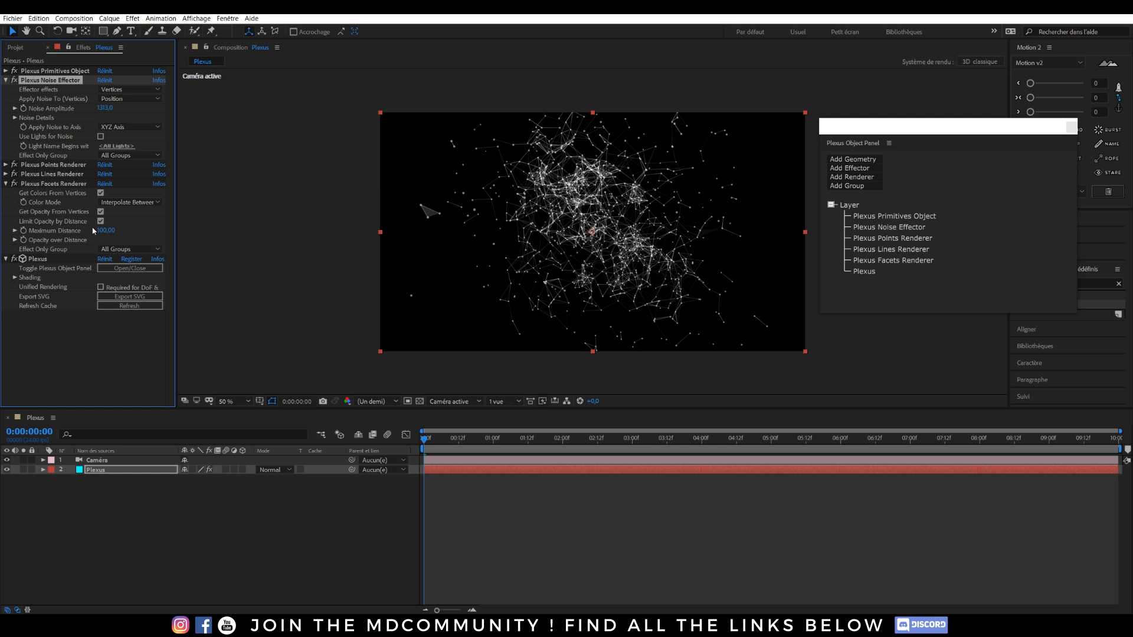
{"action": "left_click_drag", "start_coordinate": [106, 231], "coordinate": [141, 237]}
{"action": "key", "text": "c"}
{"action": "left_click_drag", "start_coordinate": [523, 238], "coordinate": [631, 226]}
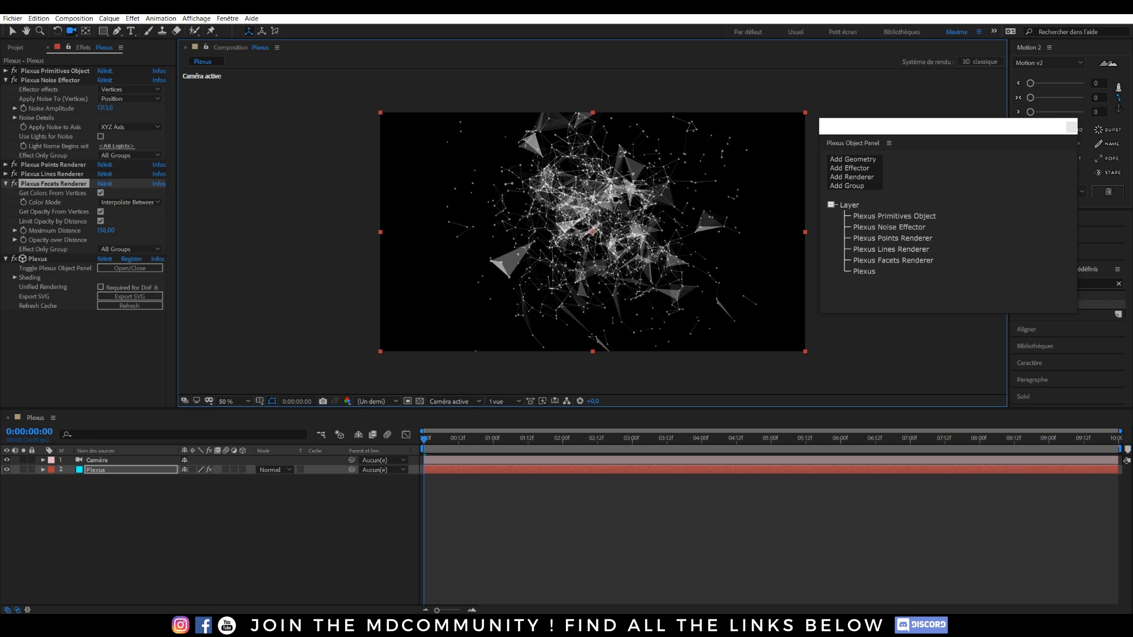
{"action": "left_click", "coordinate": [6, 80]}
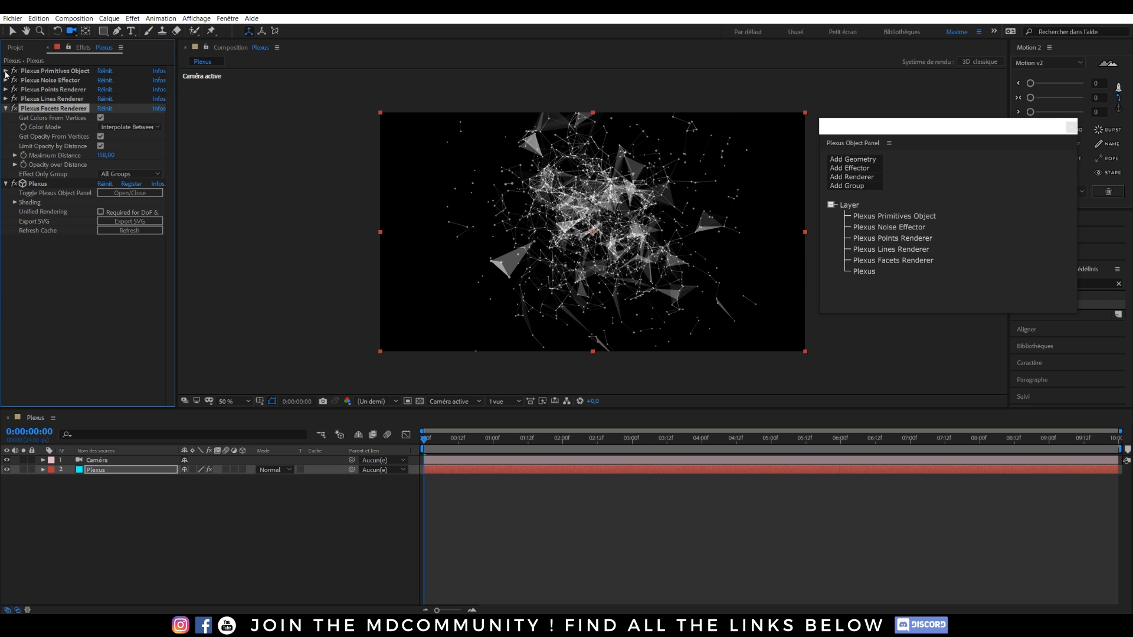
Set the Plexus Primitives Object X, Y and Z Points to 8.
{"action": "left_click", "coordinate": [6, 71]}
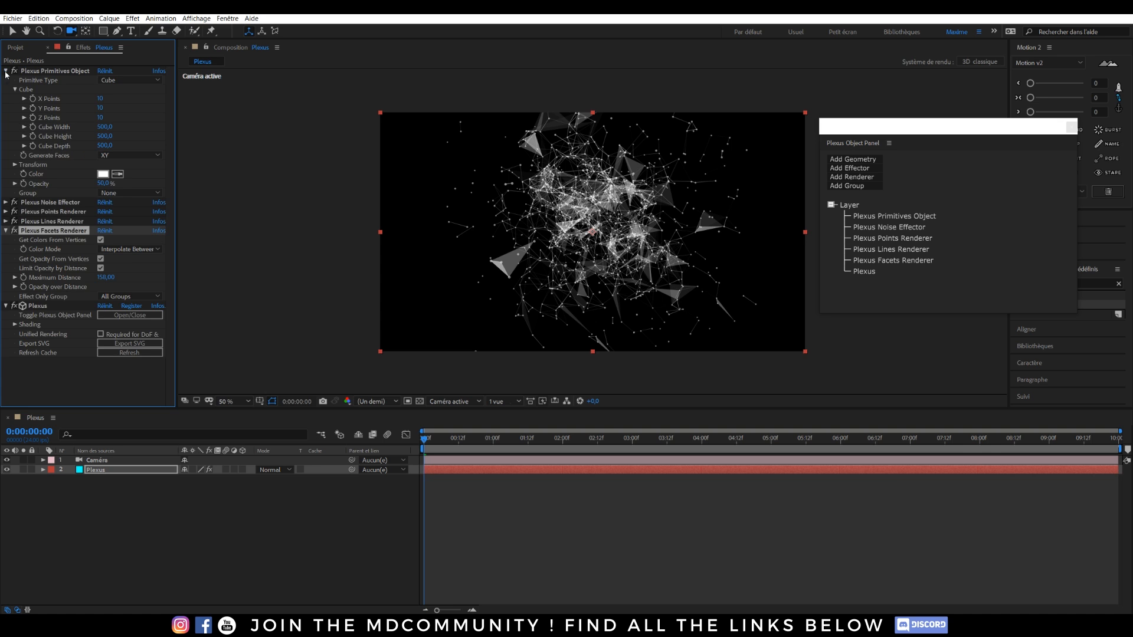
{"action": "type", "text": "8"}
{"action": "left_click", "coordinate": [101, 109]}
{"action": "type", "text": "8"}
{"action": "left_click", "coordinate": [101, 118]}
{"action": "type", "text": "8"}
{"action": "left_click", "coordinate": [131, 118]}
Orbit and dolly the camera to reframe the sparser network.
{"action": "left_click_drag", "start_coordinate": [591, 223], "coordinate": [681, 224]}
{"action": "scroll", "coordinate": [602, 193], "scroll_direction": "up", "scroll_amount": 8}
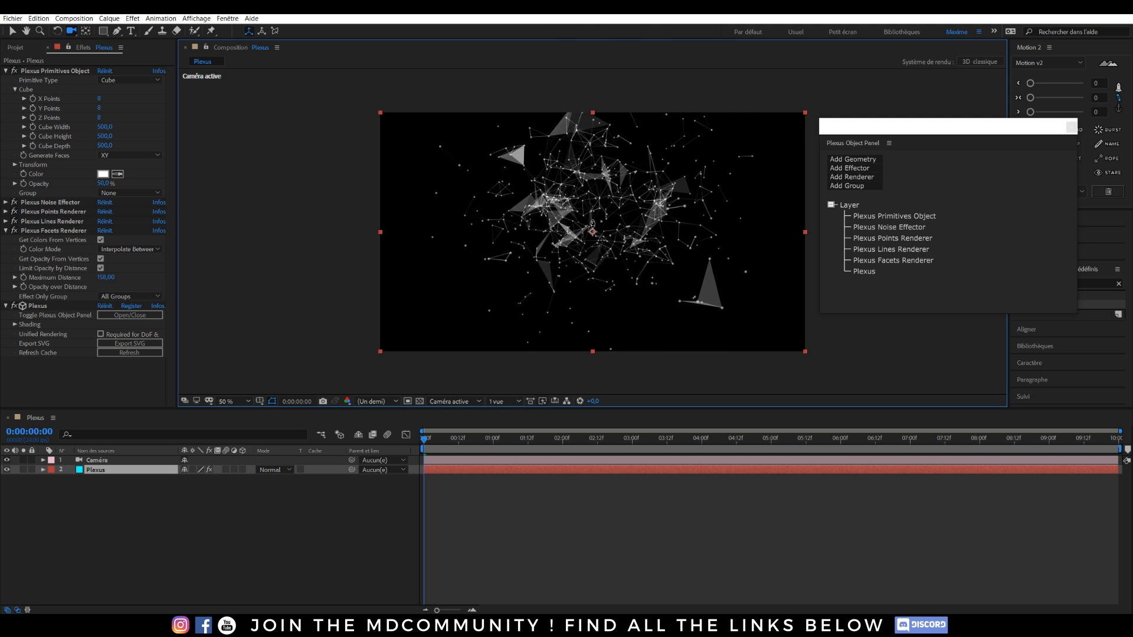
{"action": "left_click_drag", "start_coordinate": [601, 193], "coordinate": [597, 246]}
{"action": "left_click_drag", "start_coordinate": [699, 236], "coordinate": [549, 258]}
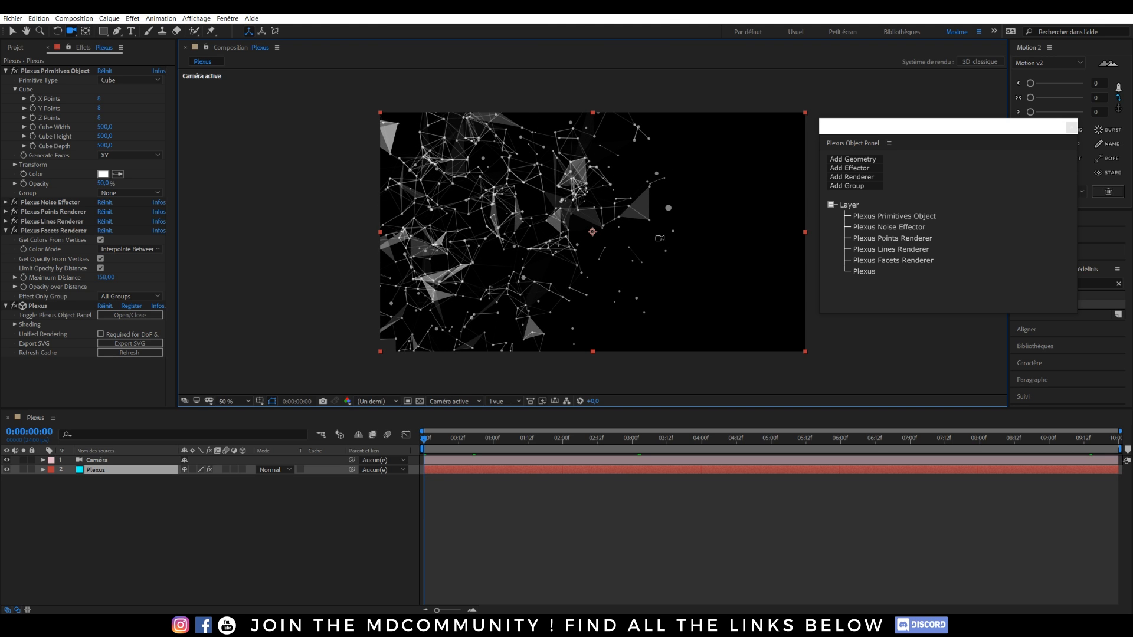
{"action": "left_click_drag", "start_coordinate": [499, 223], "coordinate": [528, 219]}
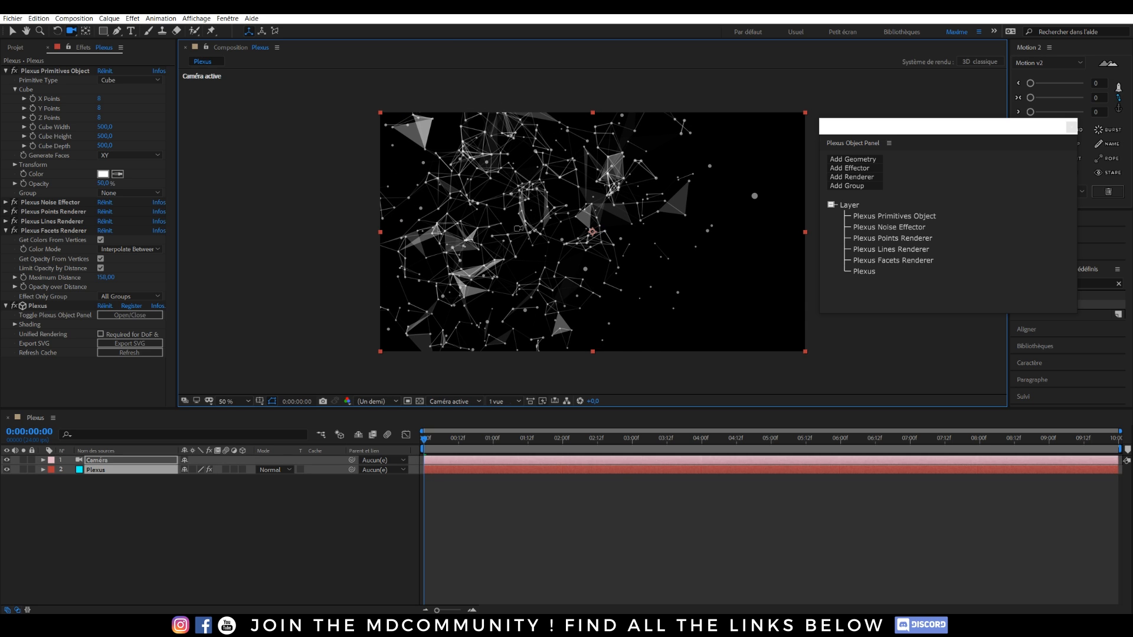
{"action": "left_click", "coordinate": [180, 534]}
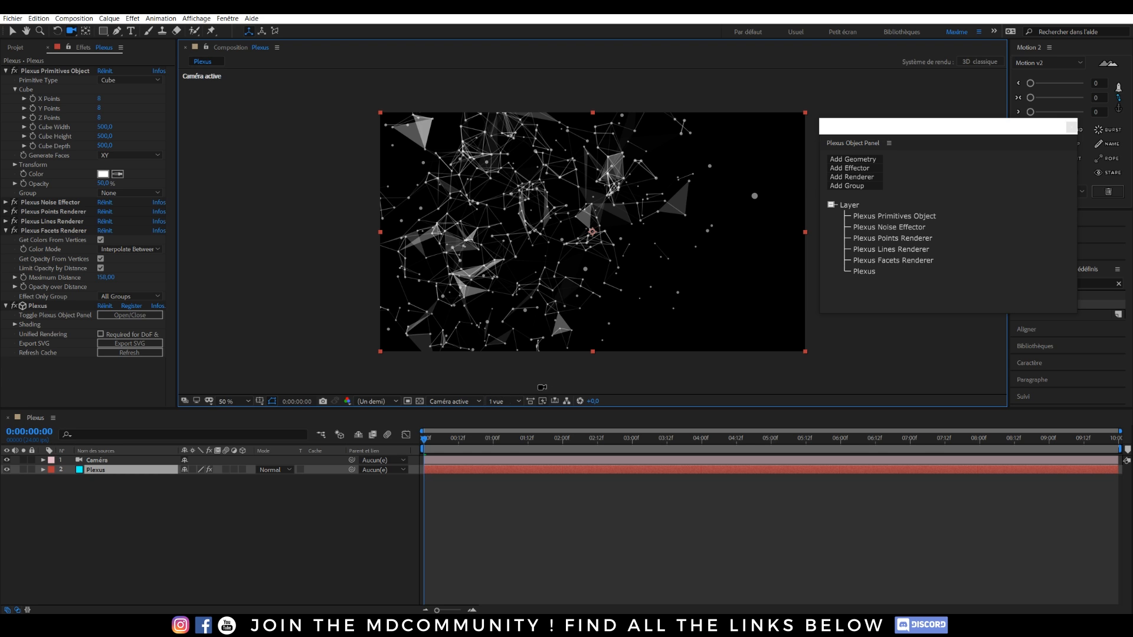
Create a Ponctuelle light layer, Point Lumière 1, via Créer > Lumière.
{"action": "left_click", "coordinate": [97, 505]}
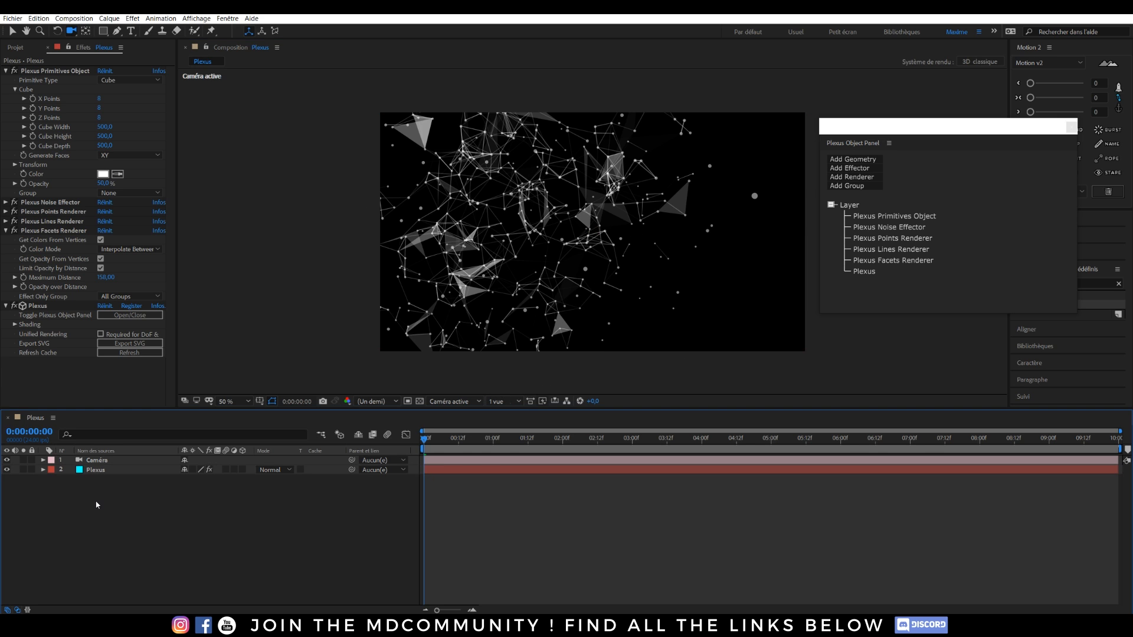
{"action": "right_click", "coordinate": [129, 494]}
{"action": "mouse_move", "coordinate": [283, 499]}
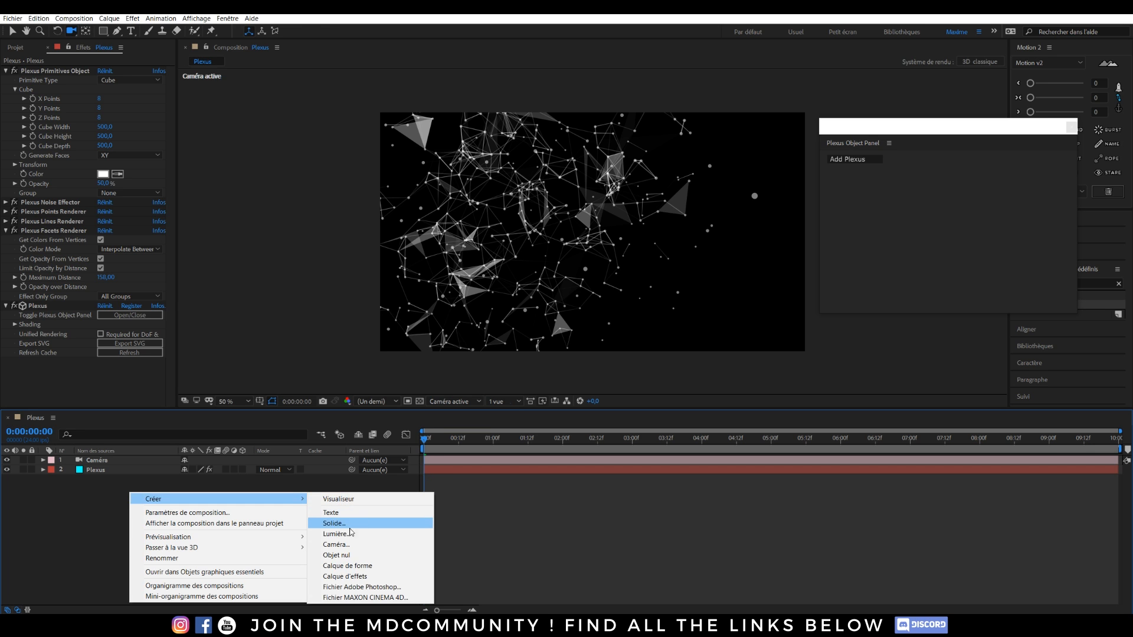
{"action": "left_click", "coordinate": [350, 533]}
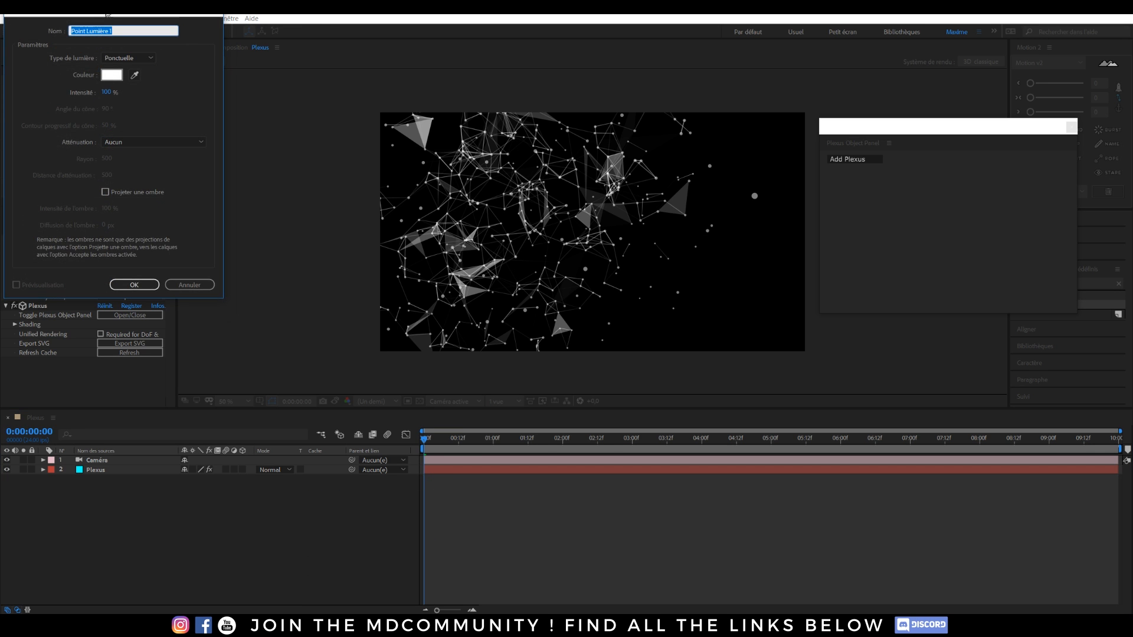
{"action": "left_click", "coordinate": [252, 151]}
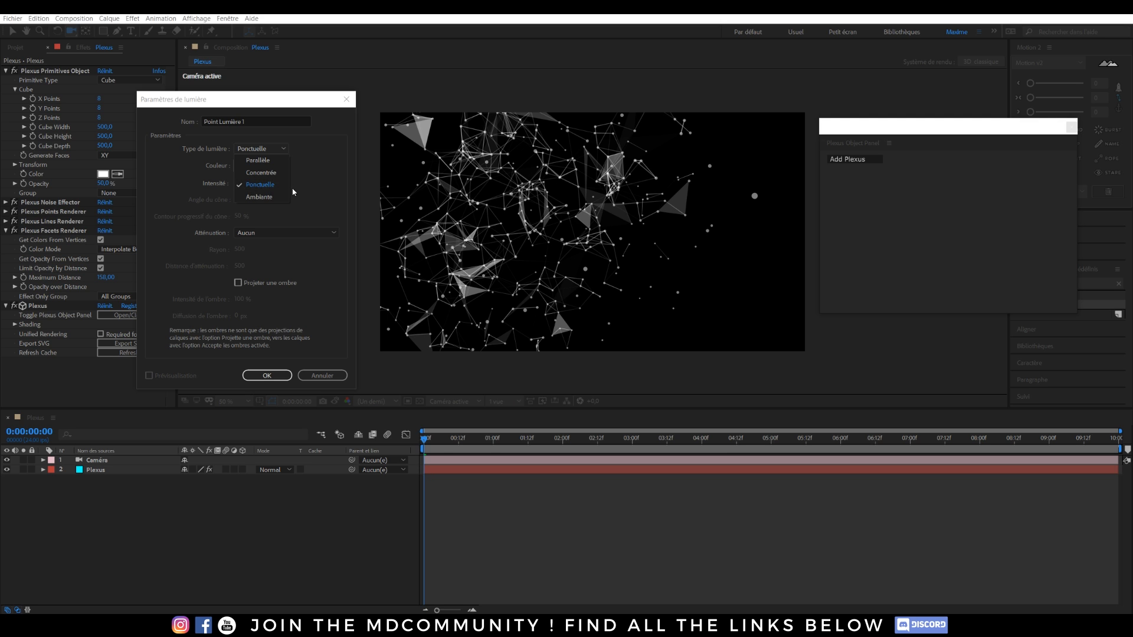
{"action": "left_click", "coordinate": [262, 186]}
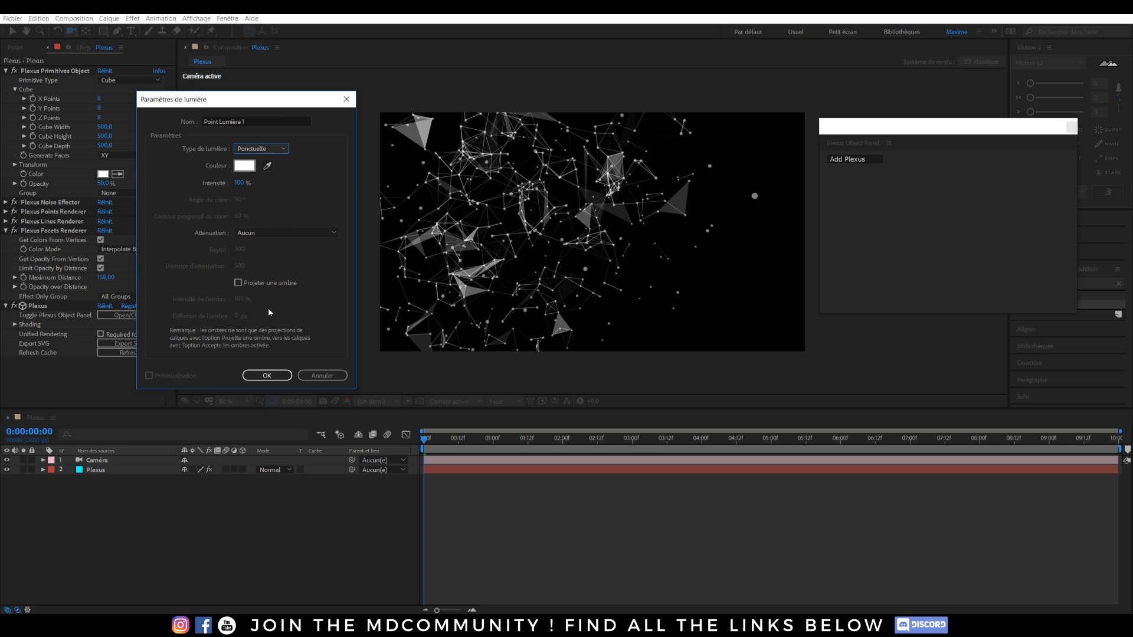
{"action": "left_click", "coordinate": [265, 375]}
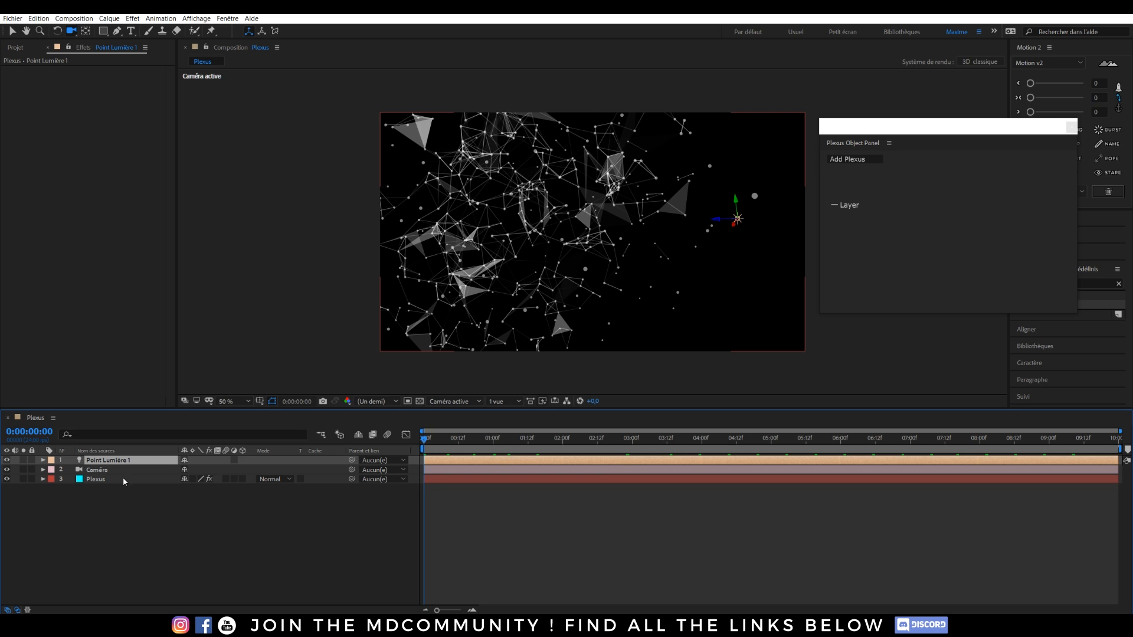
Add a Plexus Shade Effector, raise its Ambience to about 56%, and select the point light.
{"action": "left_click", "coordinate": [94, 480]}
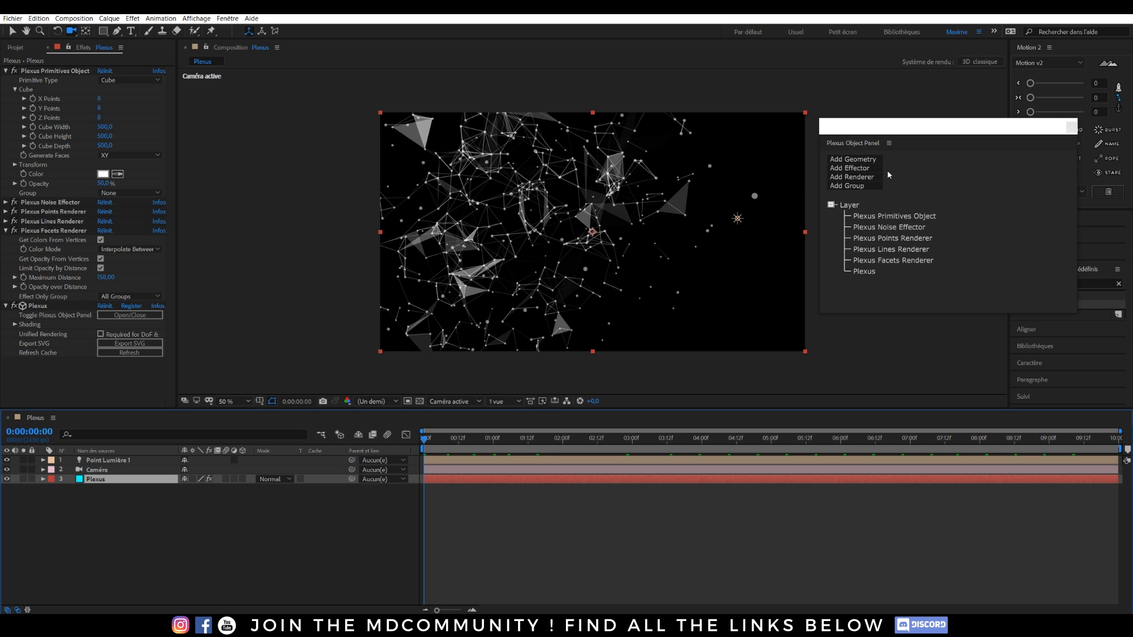
{"action": "left_click", "coordinate": [857, 178]}
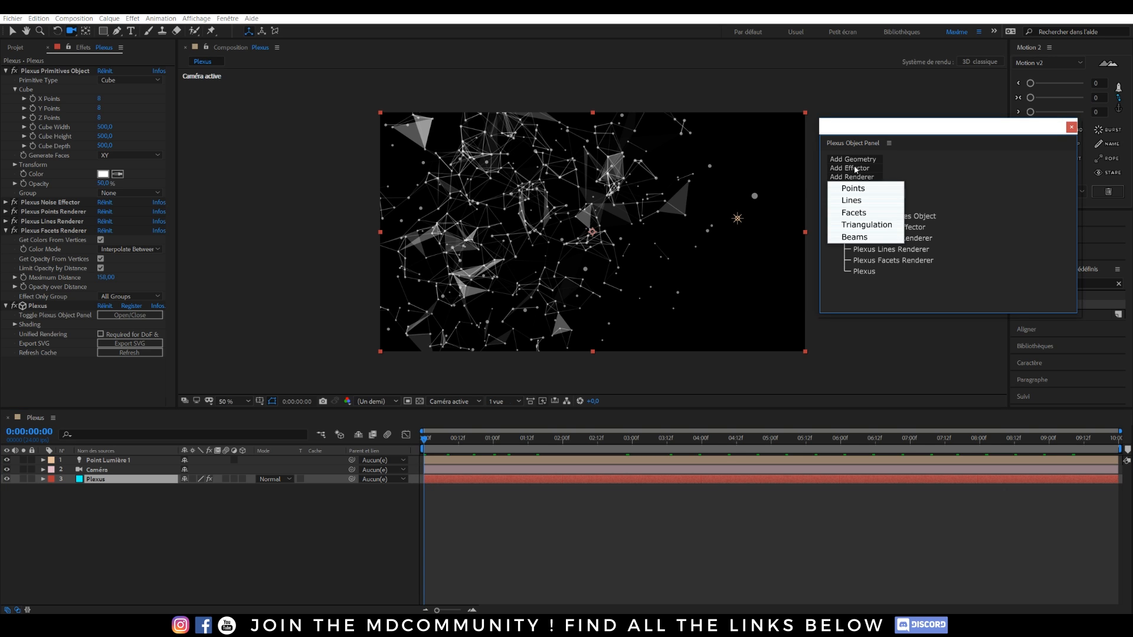
{"action": "left_click", "coordinate": [855, 169]}
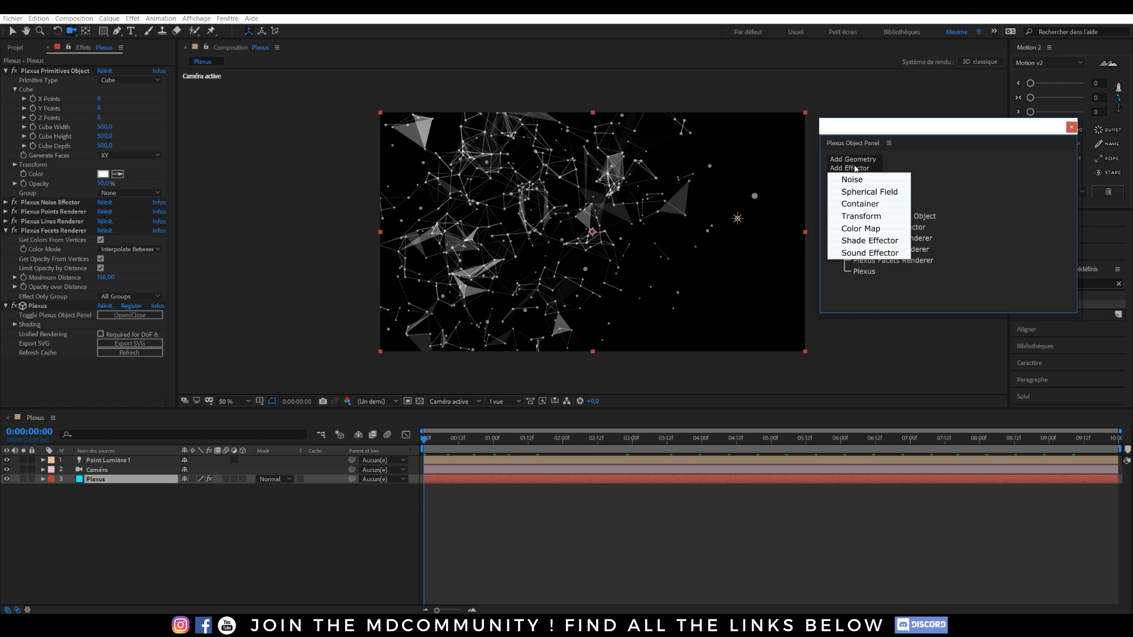
{"action": "left_click", "coordinate": [925, 166]}
{"action": "left_click", "coordinate": [868, 169]}
{"action": "left_click", "coordinate": [868, 242]}
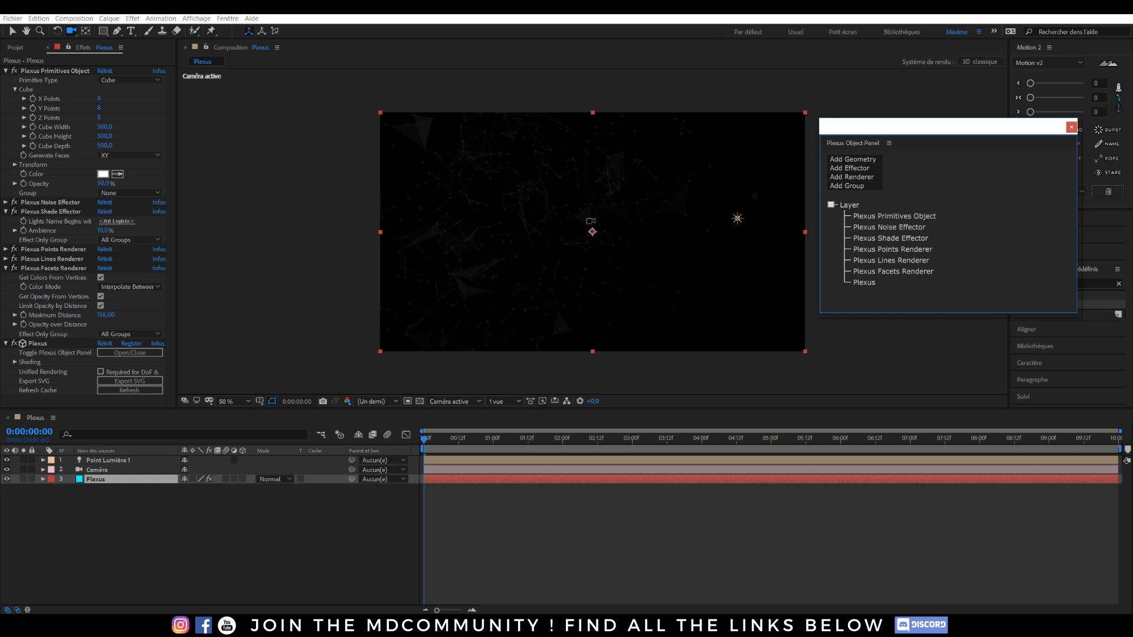
{"action": "mouse_move", "coordinate": [106, 231]}
{"action": "left_mouse_down"}
{"action": "mouse_move", "coordinate": [146, 232]}
{"action": "mouse_move", "coordinate": [123, 222]}
{"action": "left_mouse_up"}
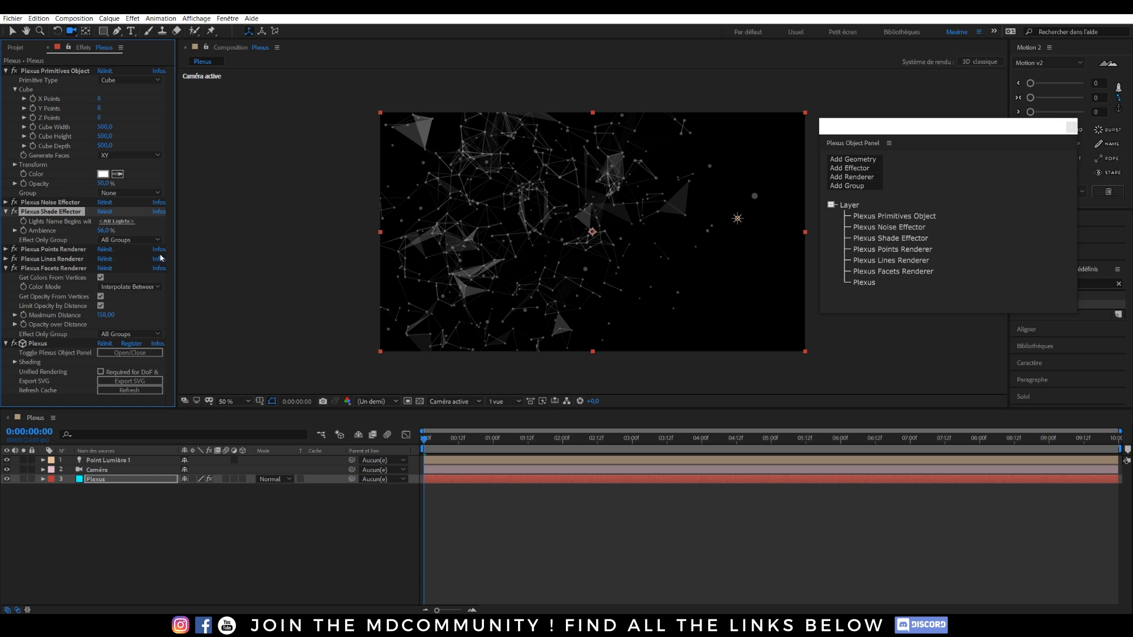
{"action": "left_click", "coordinate": [96, 462]}
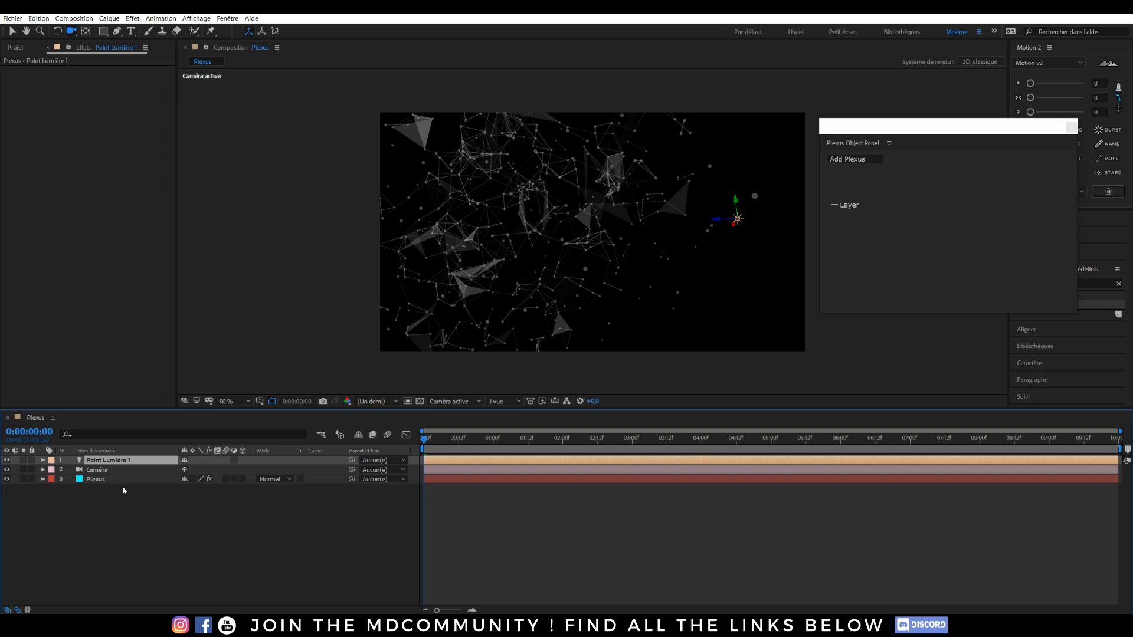
Raise the point light's Intensity to about 302% and drag the light left into the network.
{"action": "key", "text": "t"}
{"action": "left_click_drag", "start_coordinate": [186, 479], "coordinate": [313, 485]}
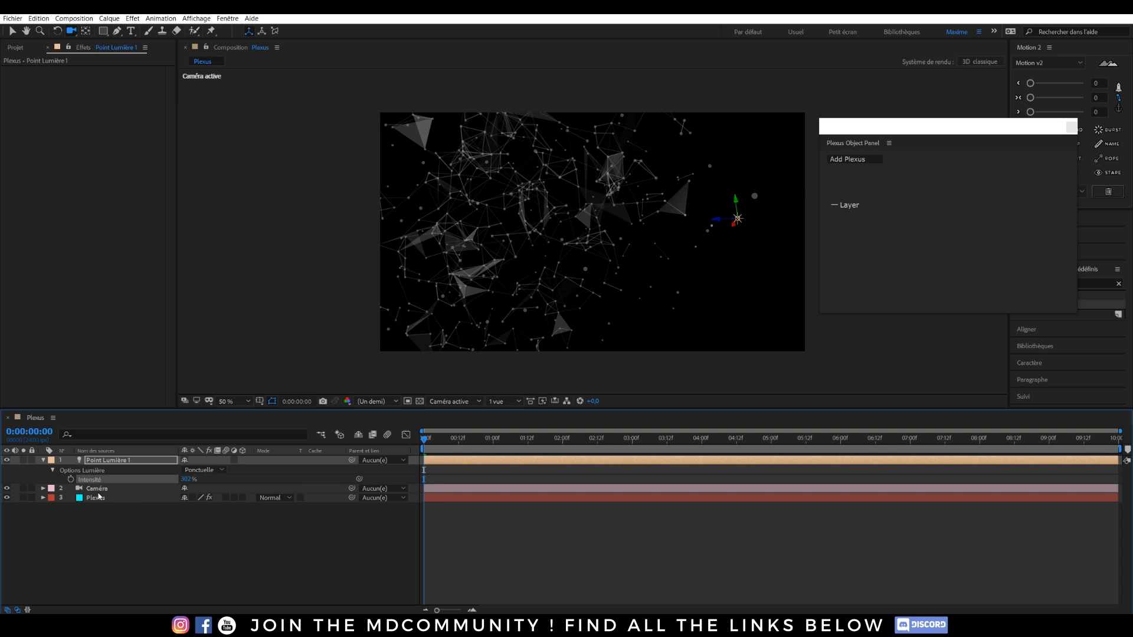
{"action": "key", "text": "v"}
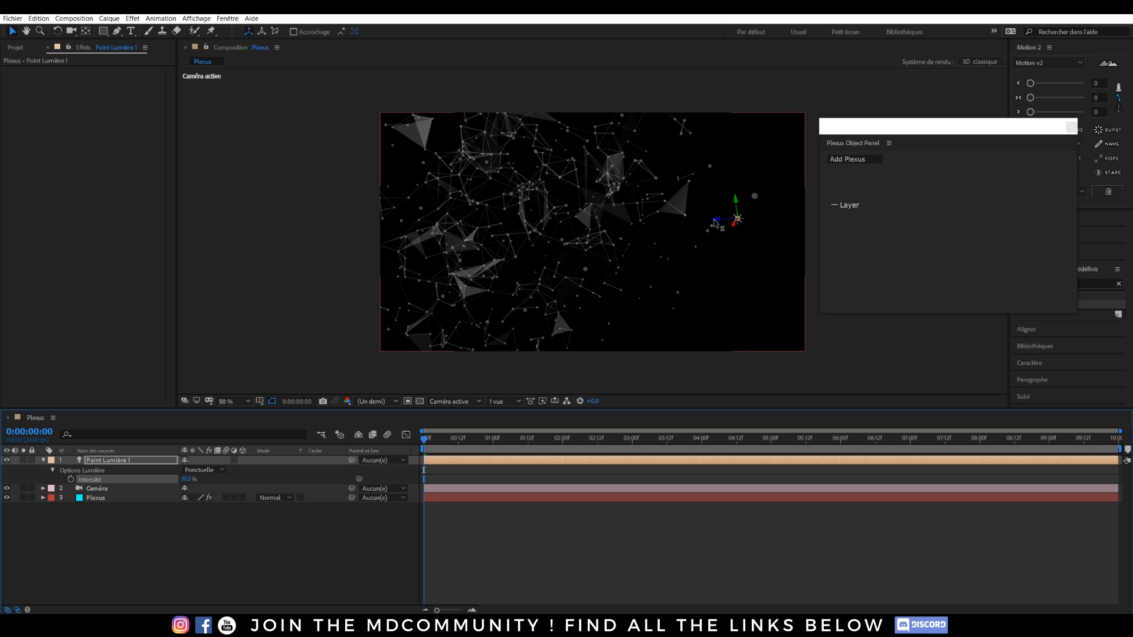
{"action": "left_click_drag", "start_coordinate": [720, 223], "coordinate": [563, 195]}
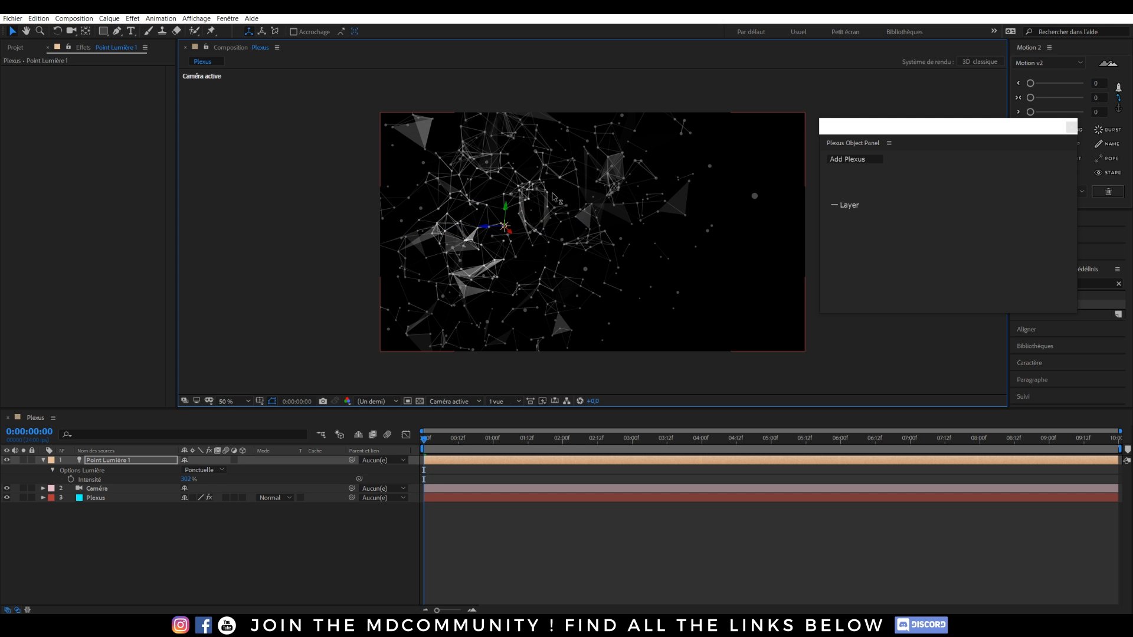
{"action": "left_click", "coordinate": [94, 498]}
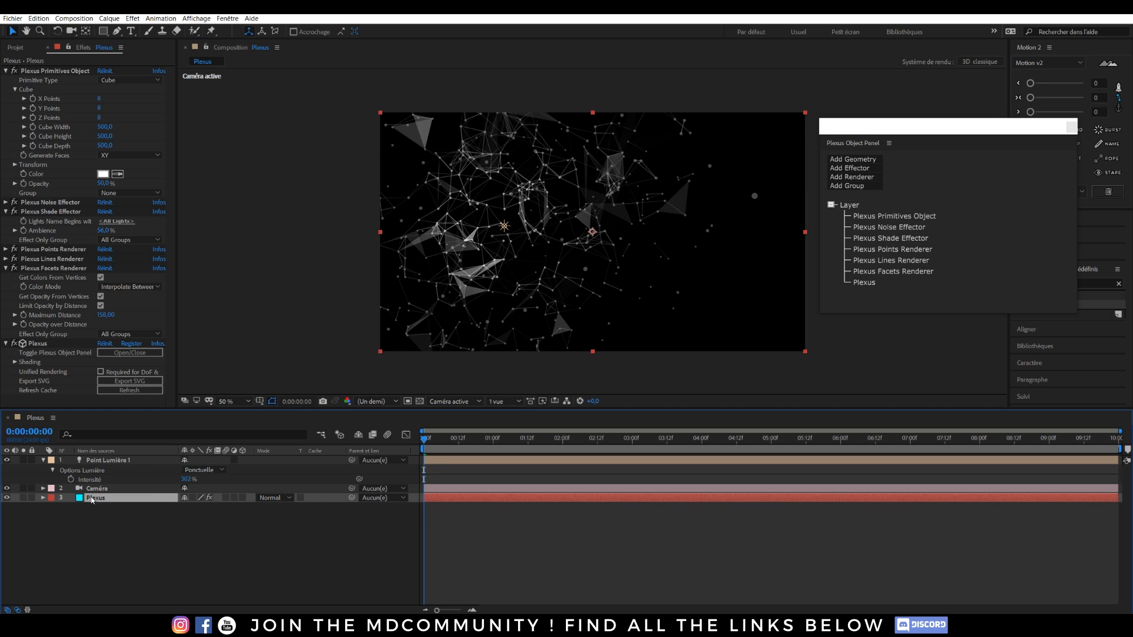
{"action": "left_click", "coordinate": [865, 169]}
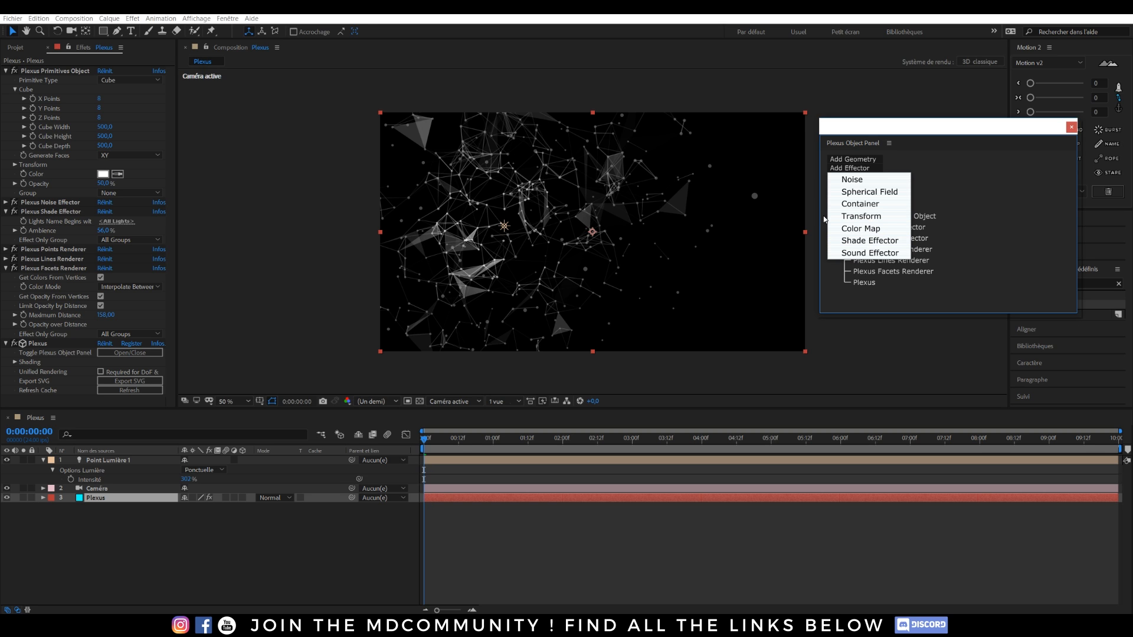
Expand the Plexus Shade Effector and drop its Ambience to 0%.
{"action": "left_click", "coordinate": [898, 251]}
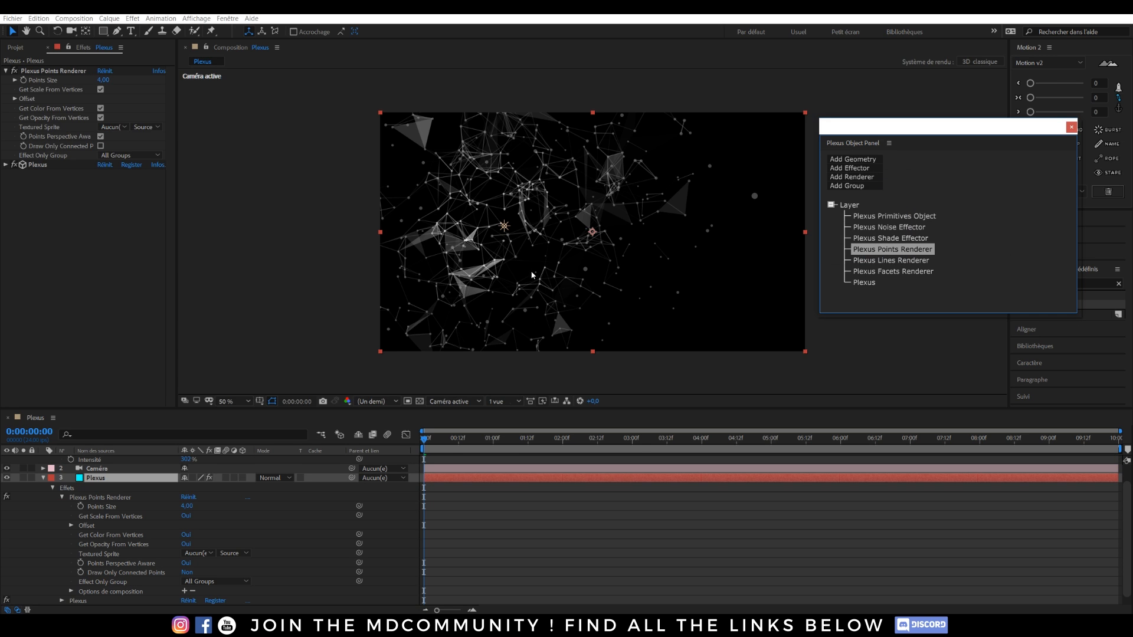
{"action": "left_click", "coordinate": [504, 227]}
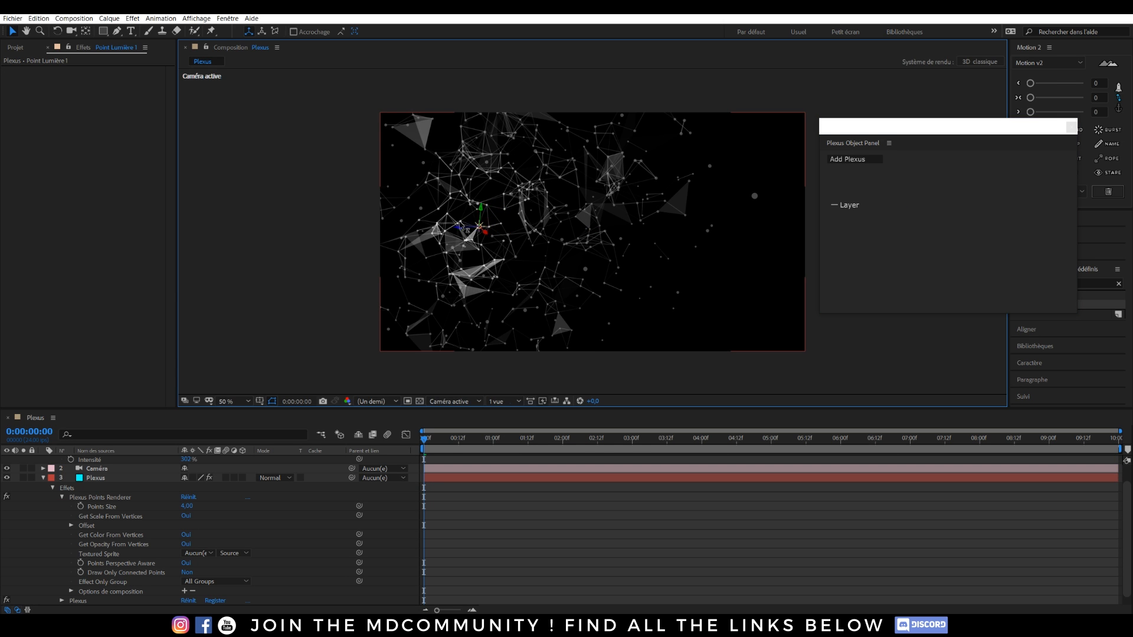
{"action": "left_click", "coordinate": [43, 478]}
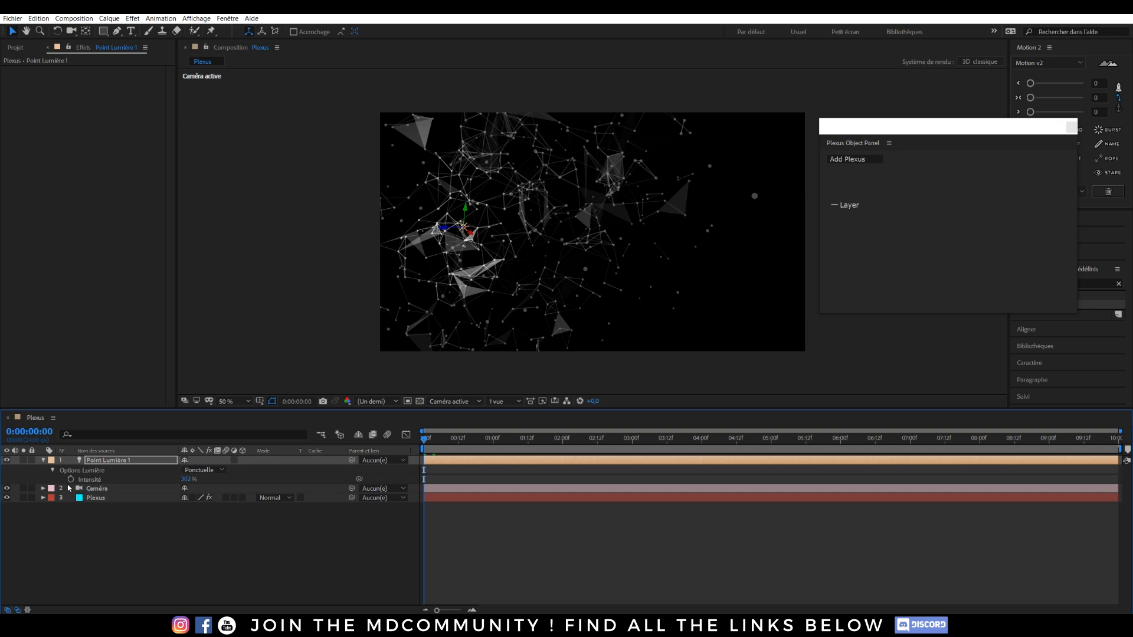
{"action": "left_click", "coordinate": [92, 499]}
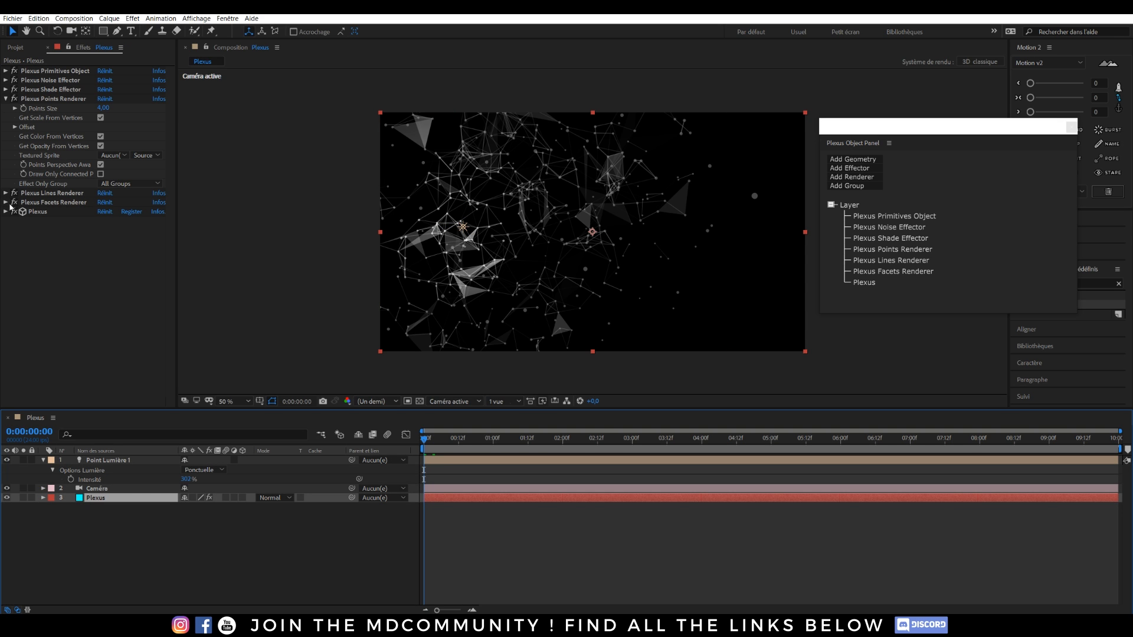
{"action": "left_click", "coordinate": [6, 89]}
{"action": "left_click_drag", "start_coordinate": [105, 109], "coordinate": [70, 110]}
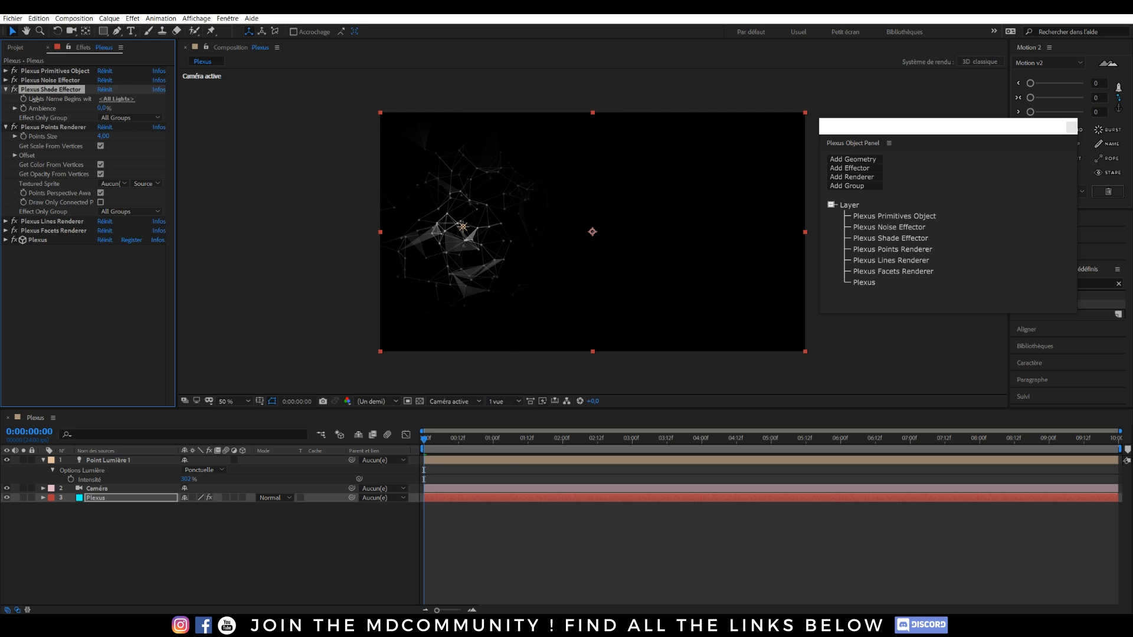
Reposition the point light, then raise the Shade Ambience to 41% and collapse the settings.
{"action": "left_click", "coordinate": [462, 228]}
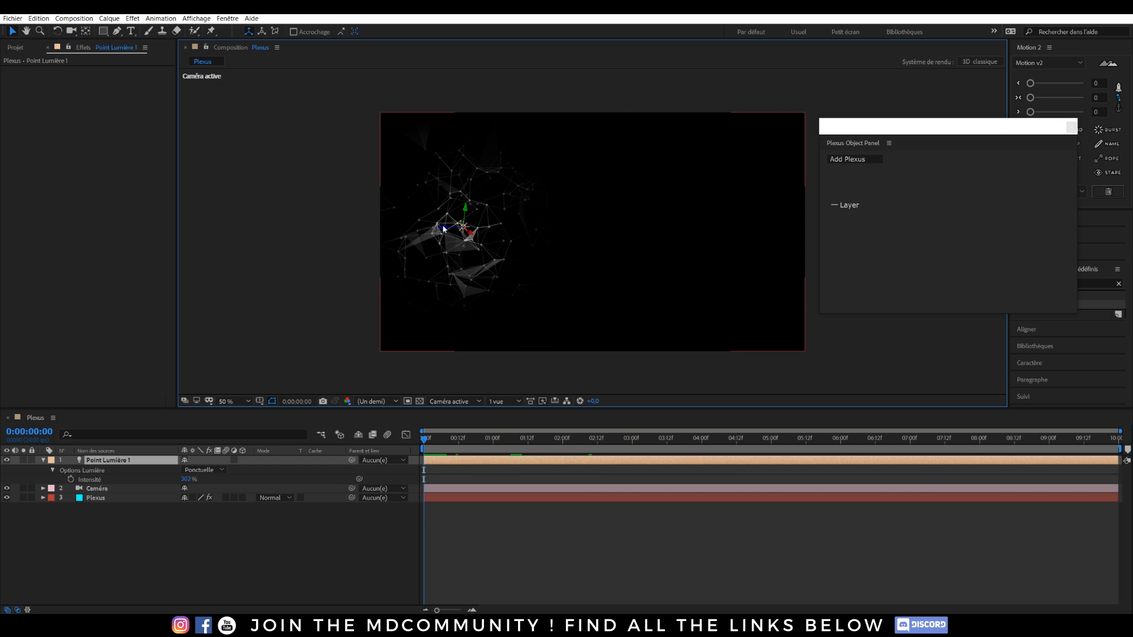
{"action": "mouse_move", "coordinate": [458, 234]}
{"action": "left_mouse_down"}
{"action": "mouse_move", "coordinate": [632, 223]}
{"action": "mouse_move", "coordinate": [441, 231]}
{"action": "left_mouse_up"}
{"action": "left_click", "coordinate": [110, 461]}
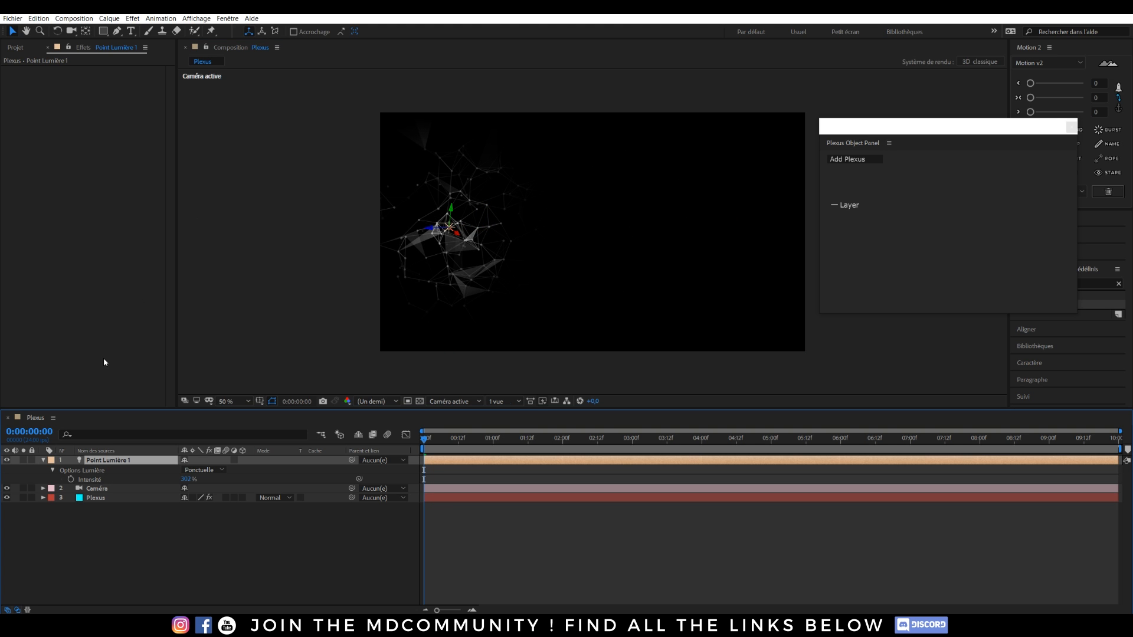
{"action": "left_click", "coordinate": [98, 498]}
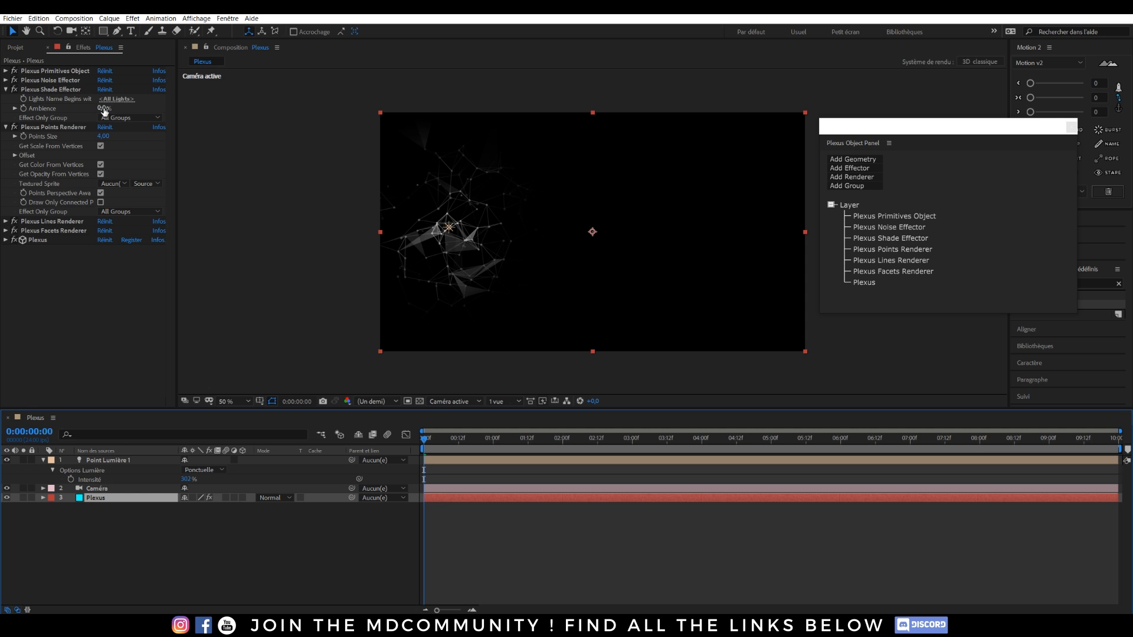
{"action": "left_click_drag", "start_coordinate": [110, 107], "coordinate": [128, 110]}
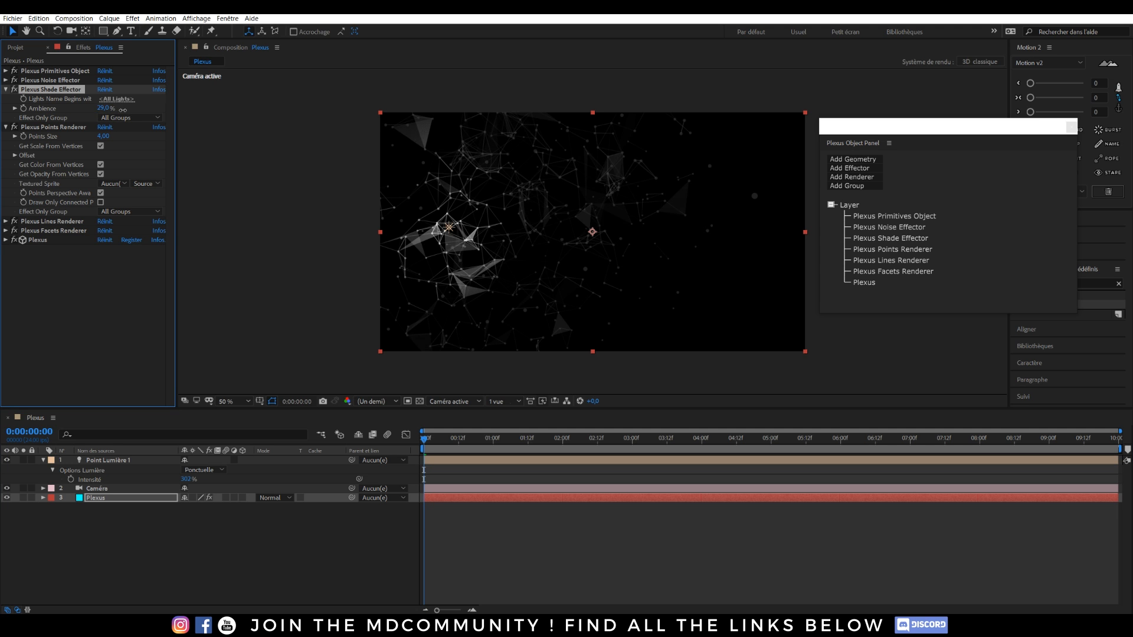
{"action": "left_click", "coordinate": [231, 521]}
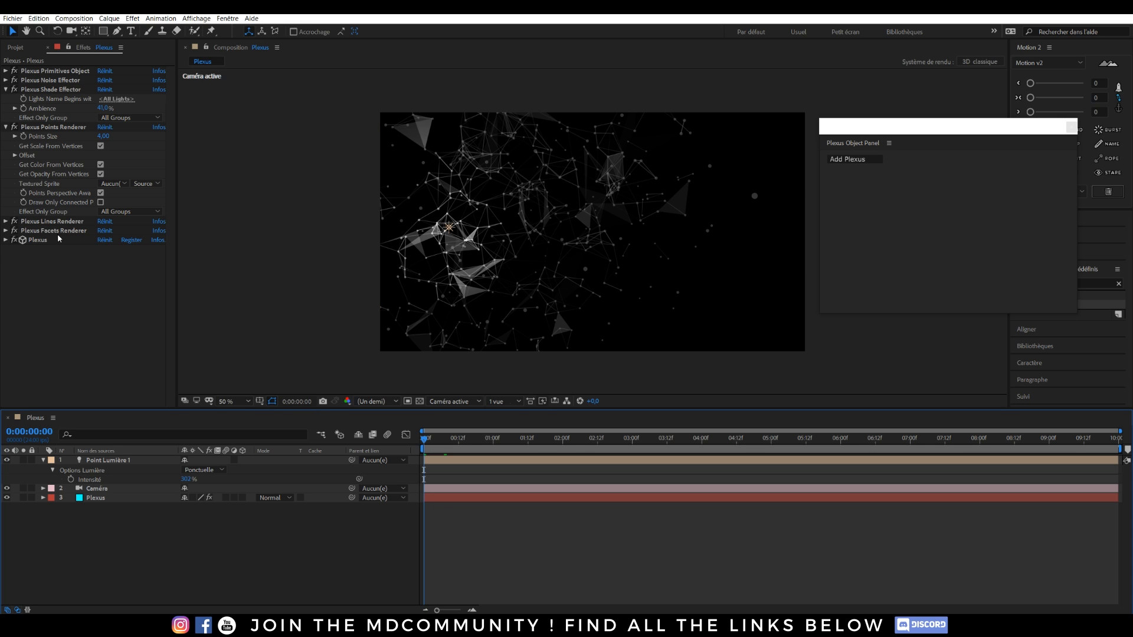
{"action": "left_click", "coordinate": [6, 127]}
{"action": "left_click", "coordinate": [6, 90]}
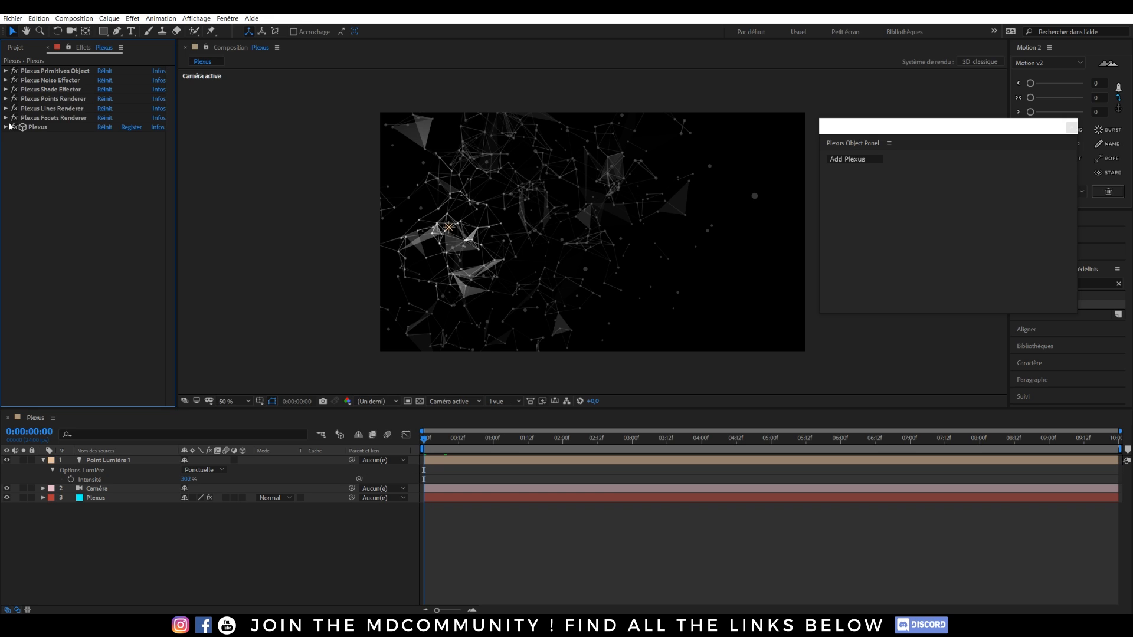
Expand the Plexus effect and turn on Unified Rendering.
{"action": "left_click", "coordinate": [5, 127]}
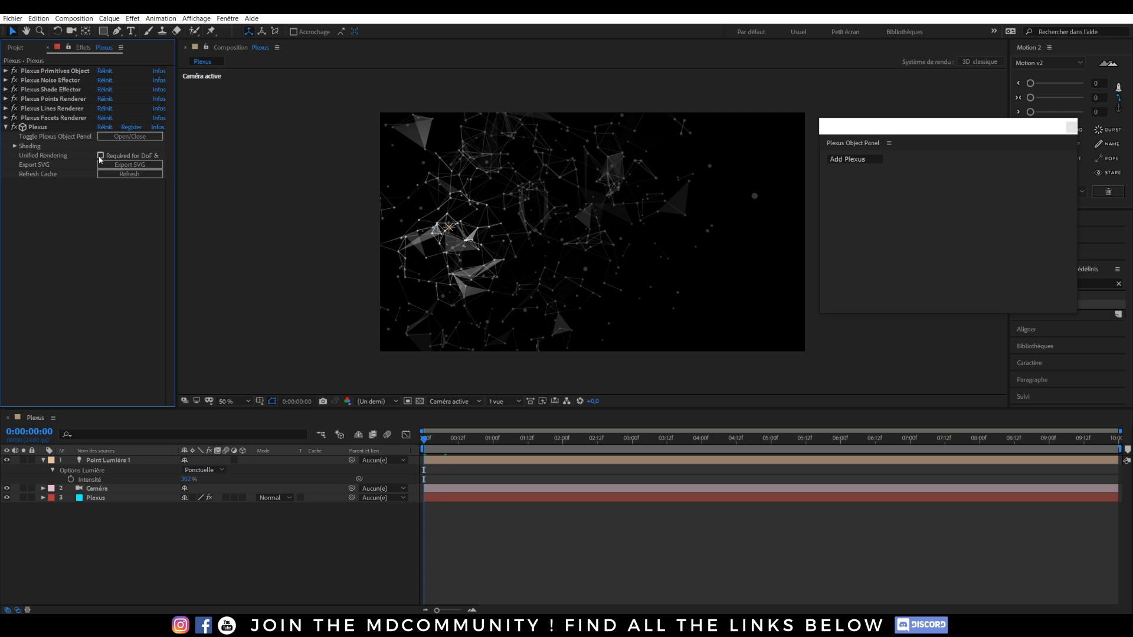
{"action": "left_click_drag", "start_coordinate": [181, 156], "coordinate": [200, 155]}
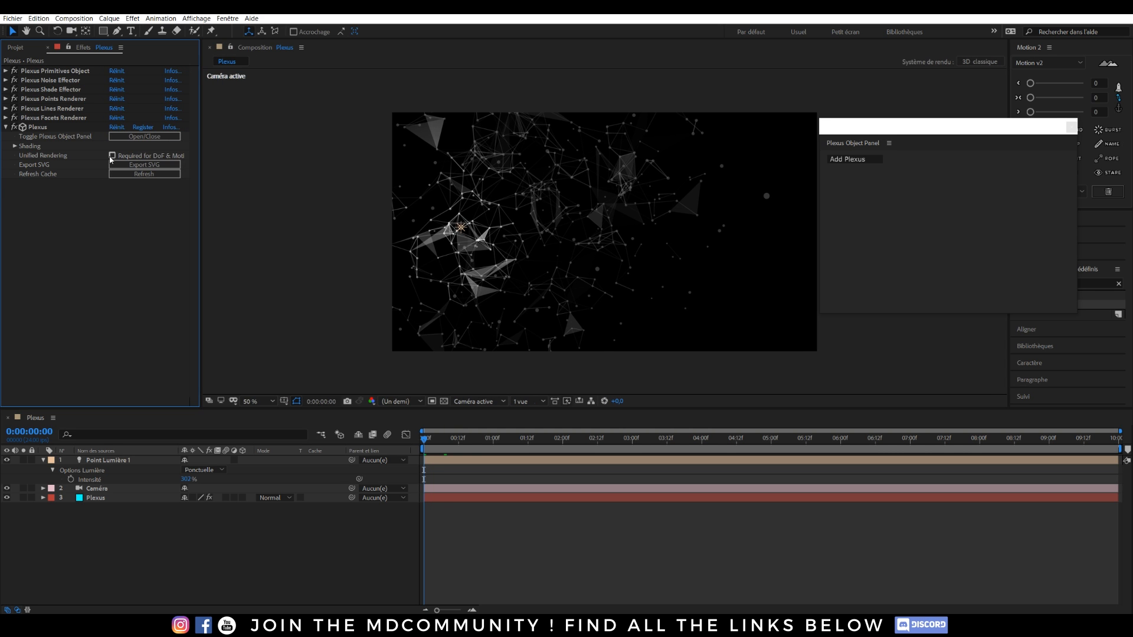
{"action": "left_click", "coordinate": [110, 157]}
{"action": "left_click", "coordinate": [112, 156]}
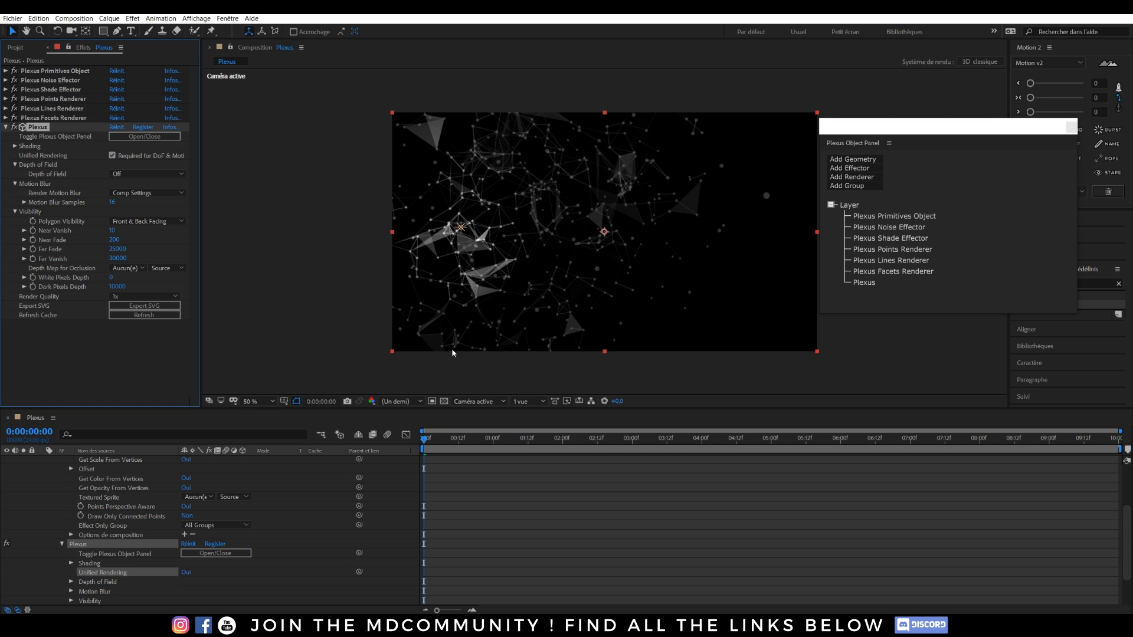
Set the preview resolution to Full and deselect all layers.
{"action": "left_click", "coordinate": [407, 402]}
{"action": "left_click", "coordinate": [401, 431]}
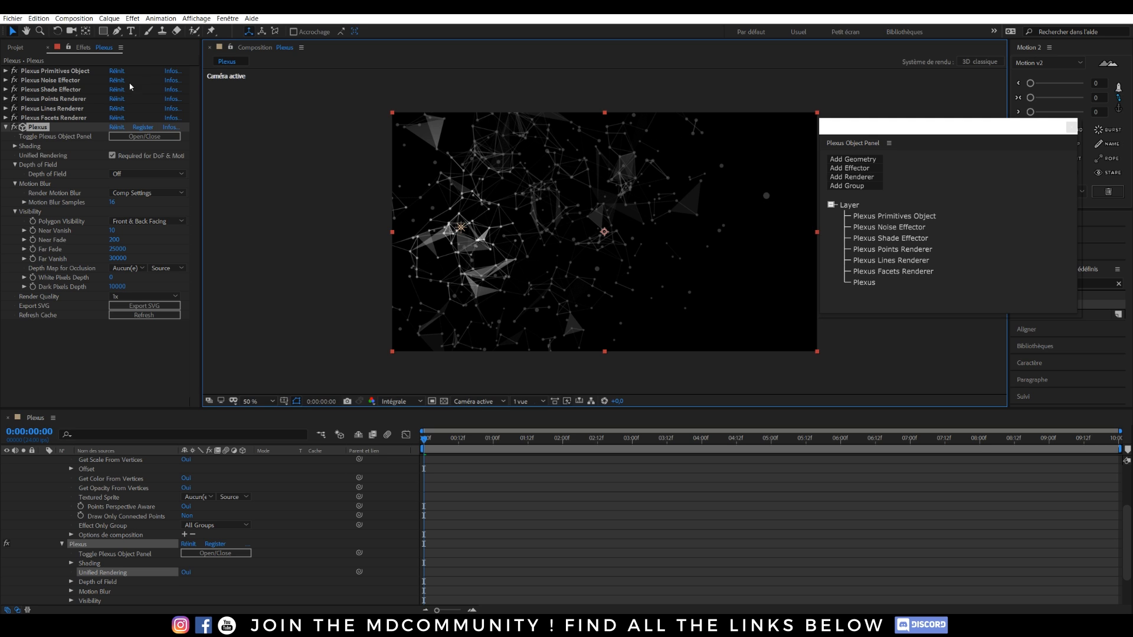
{"action": "left_click", "coordinate": [319, 259]}
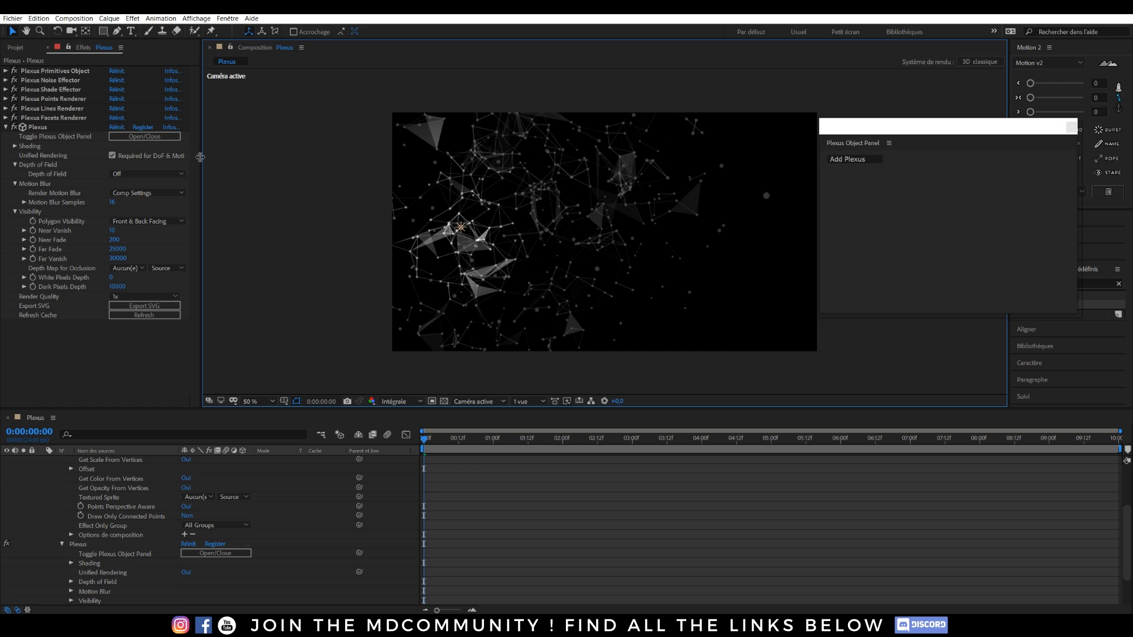
Make Plexus depth of field follow the camera settings and set render quality to 6x.
{"action": "left_click", "coordinate": [124, 174]}
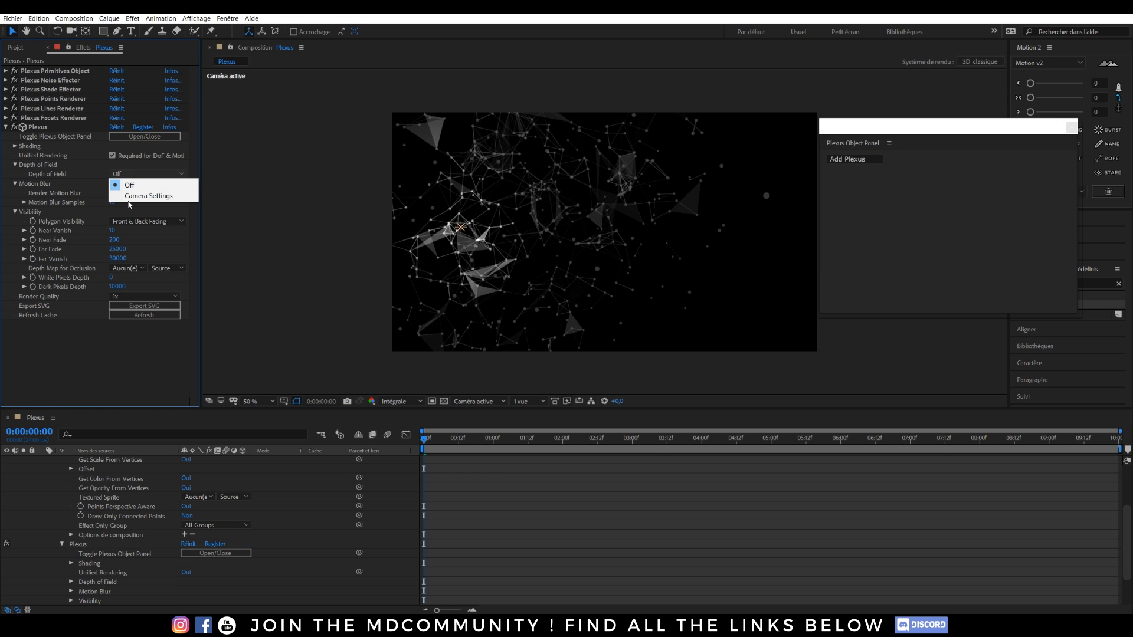
{"action": "left_click", "coordinate": [126, 197]}
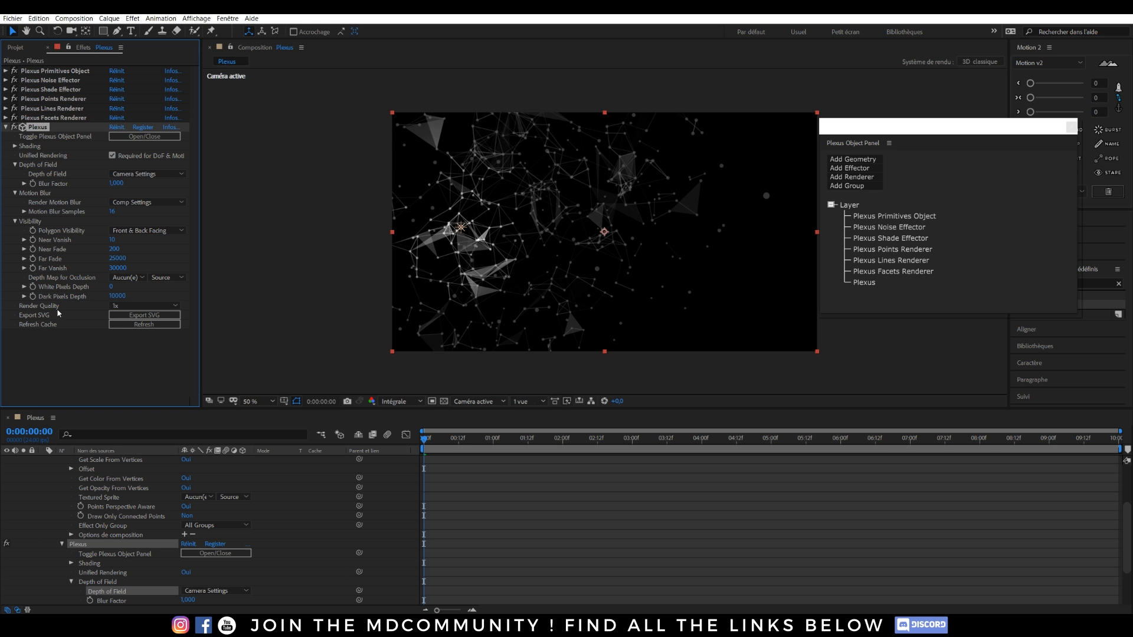
{"action": "key", "text": "period"}
{"action": "key", "text": "period"}
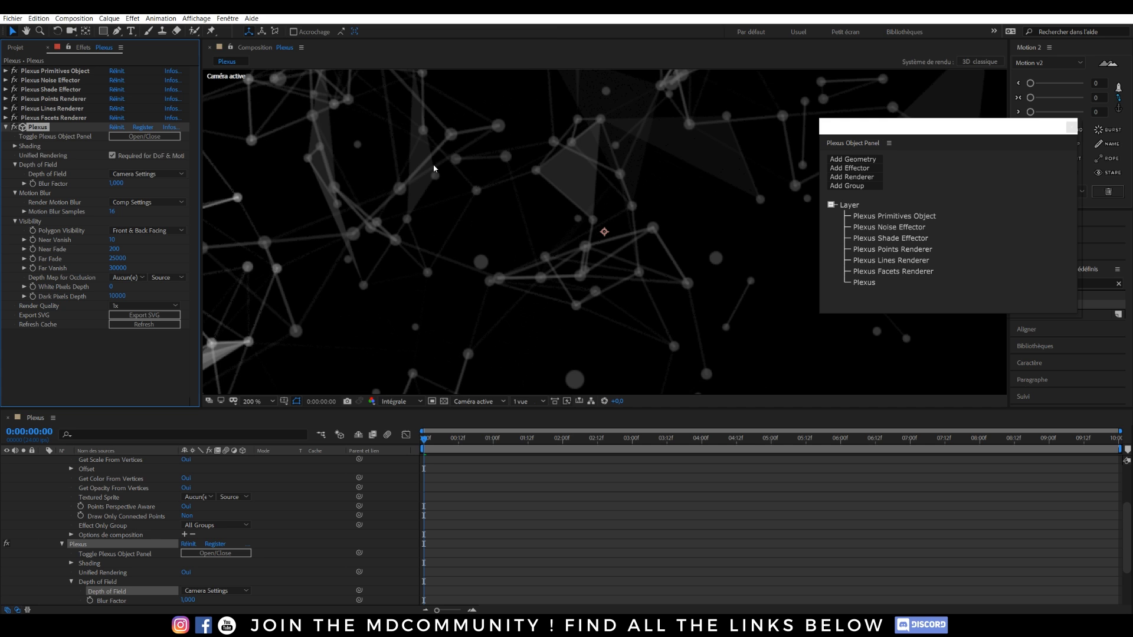
{"action": "left_click", "coordinate": [121, 306]}
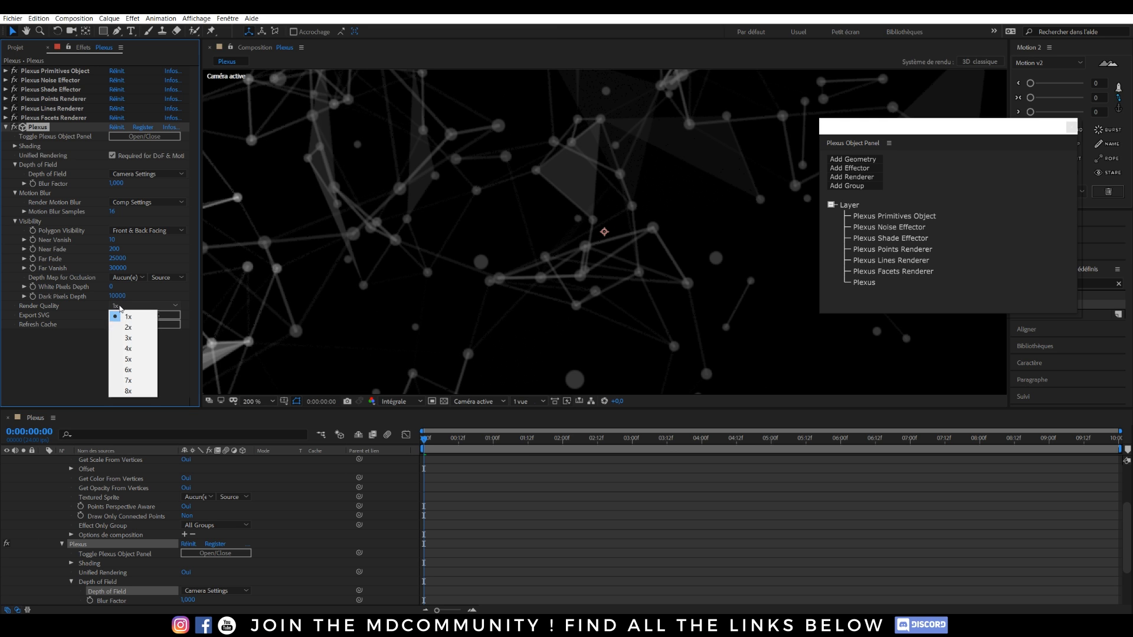
{"action": "left_click", "coordinate": [134, 370]}
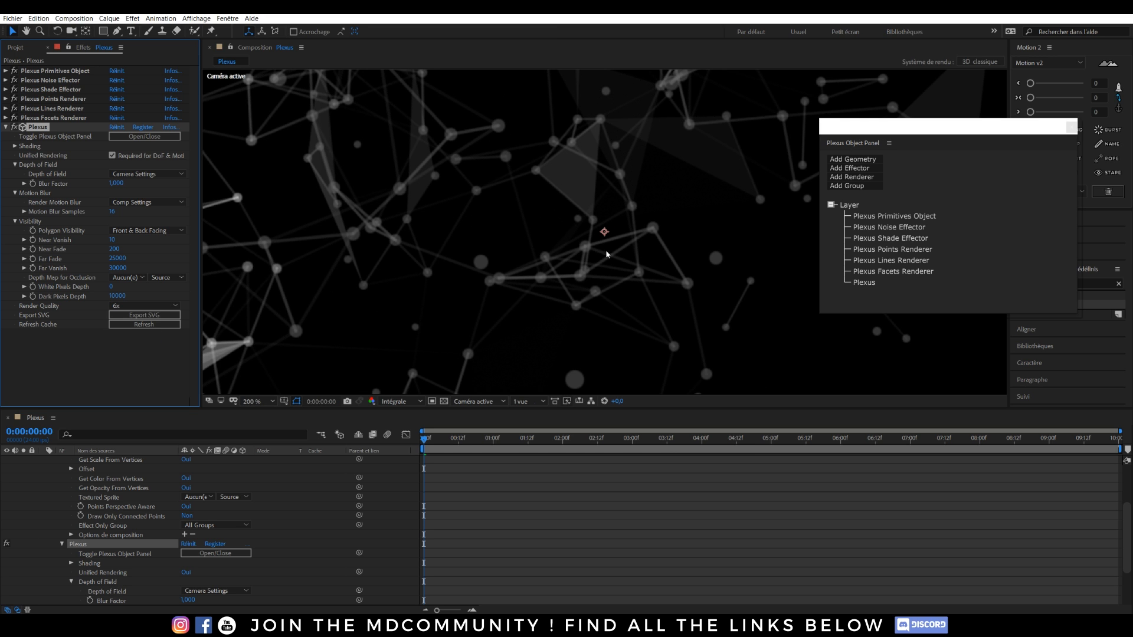
Fit the composition in the viewer and collapse Visibility, Motion Blur, Depth of Field and Plexus.
{"action": "key", "text": "comma"}
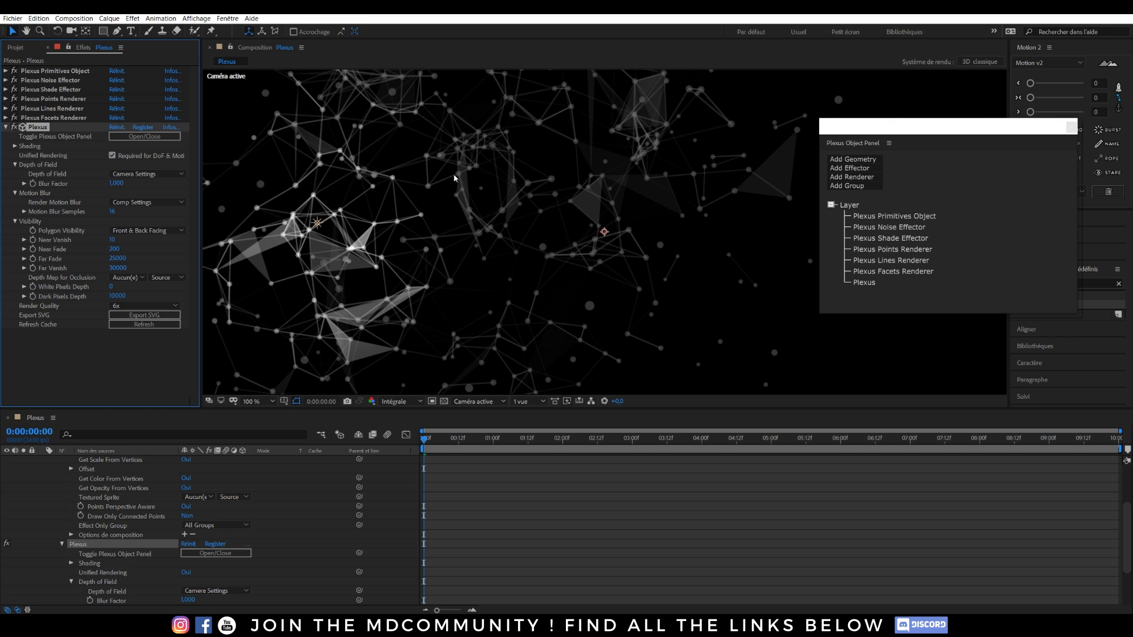
{"action": "key", "text": "comma"}
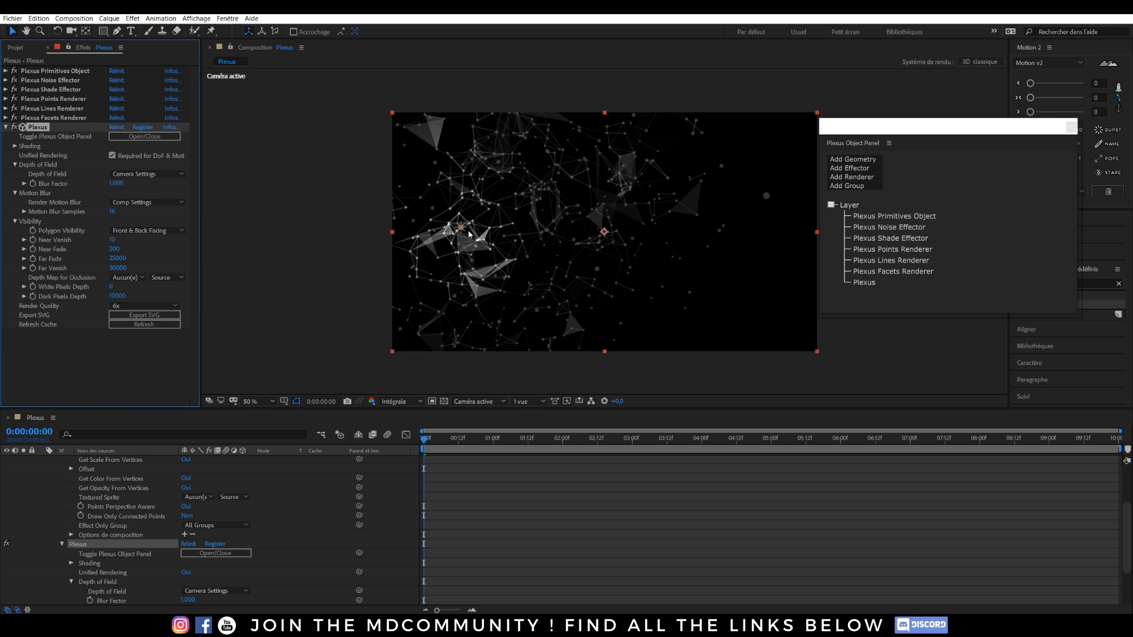
{"action": "left_click_drag", "start_coordinate": [559, 247], "coordinate": [551, 241]}
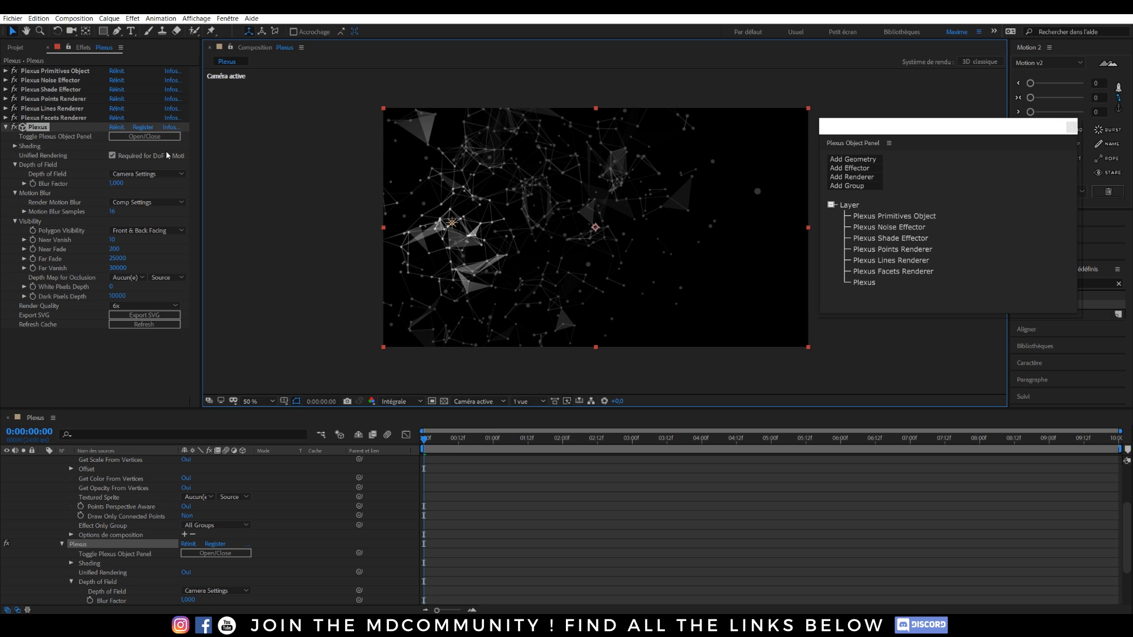
{"action": "left_click", "coordinate": [15, 221]}
{"action": "left_click", "coordinate": [14, 193]}
{"action": "left_click", "coordinate": [15, 165]}
{"action": "left_click", "coordinate": [6, 127]}
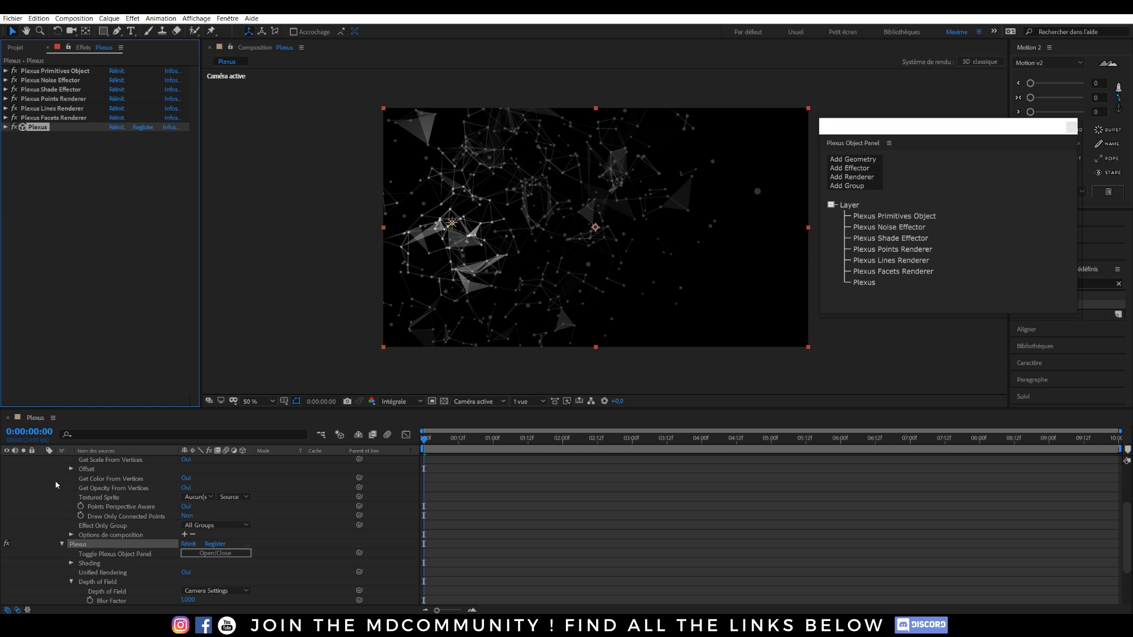
{"action": "scroll", "coordinate": [53, 485], "scroll_direction": "up", "scroll_amount": 5}
Set the camera's Profondeur de champ option to Oui.
{"action": "left_click", "coordinate": [43, 498]}
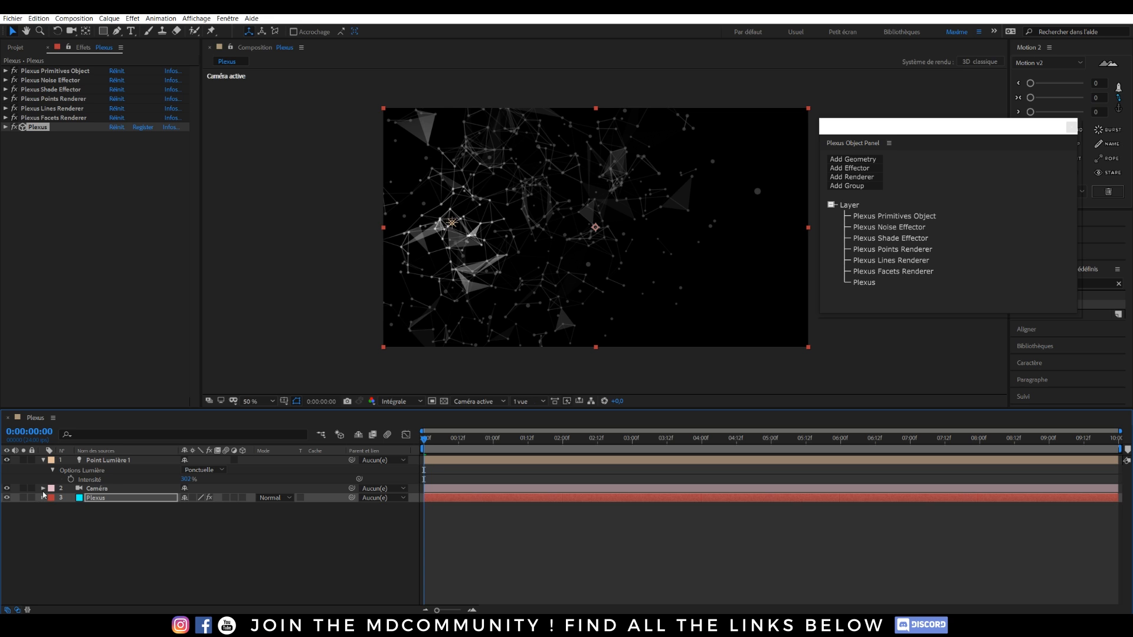
{"action": "left_click", "coordinate": [43, 488]}
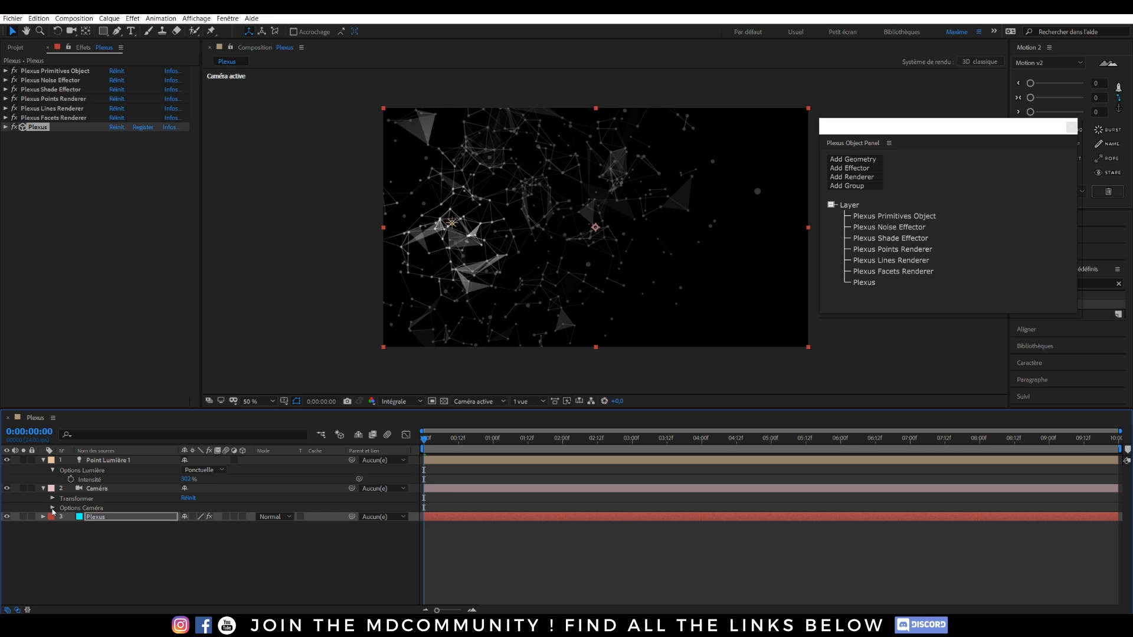
{"action": "left_click", "coordinate": [52, 508]}
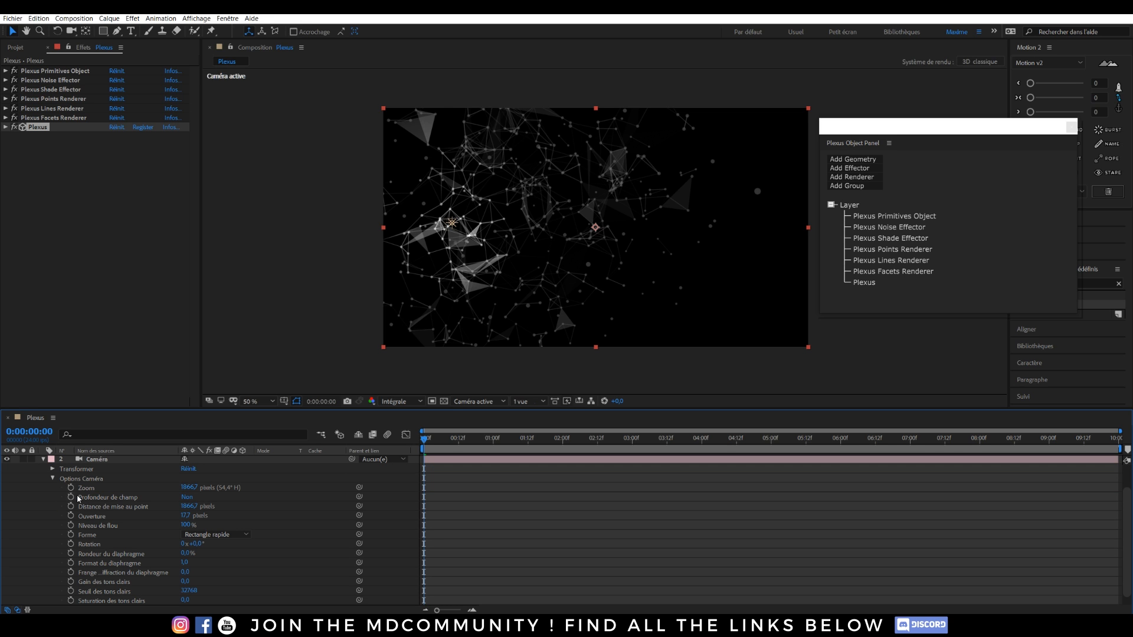
{"action": "left_click", "coordinate": [186, 498]}
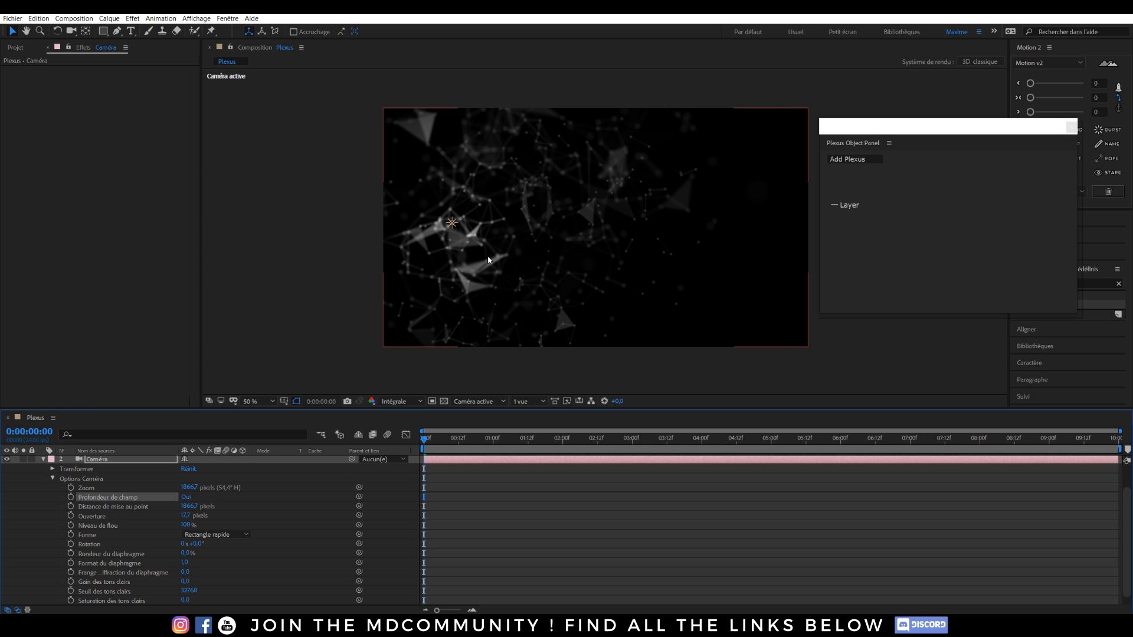
Orbit in Custom View 1 and pull the focus distance in to about 1300 pixels.
{"action": "left_click", "coordinate": [503, 402]}
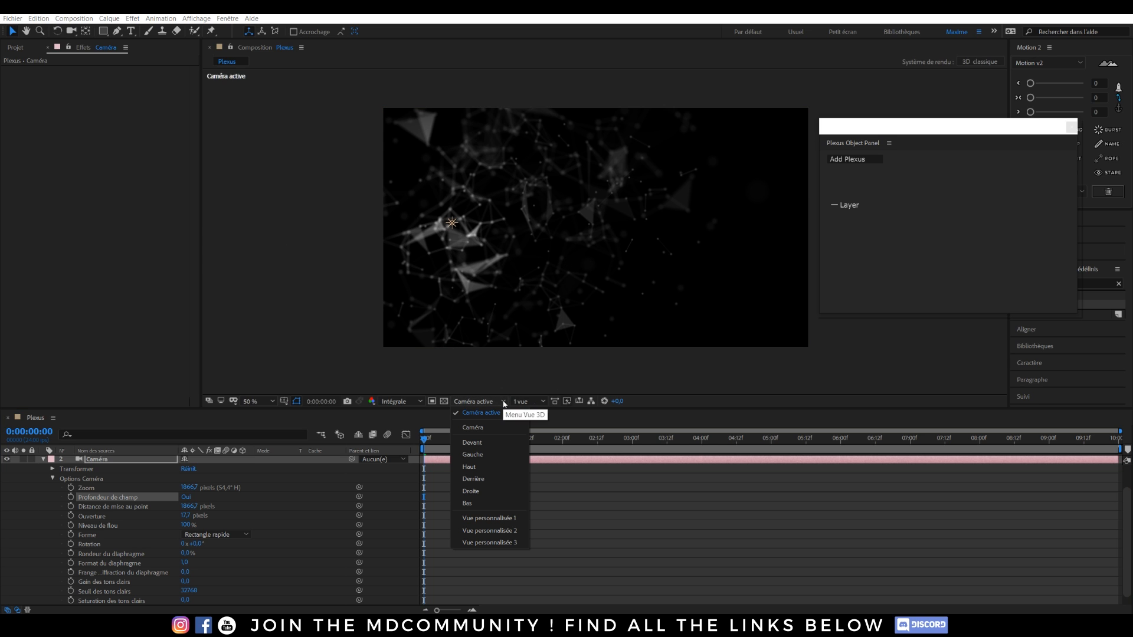
{"action": "left_click", "coordinate": [479, 519]}
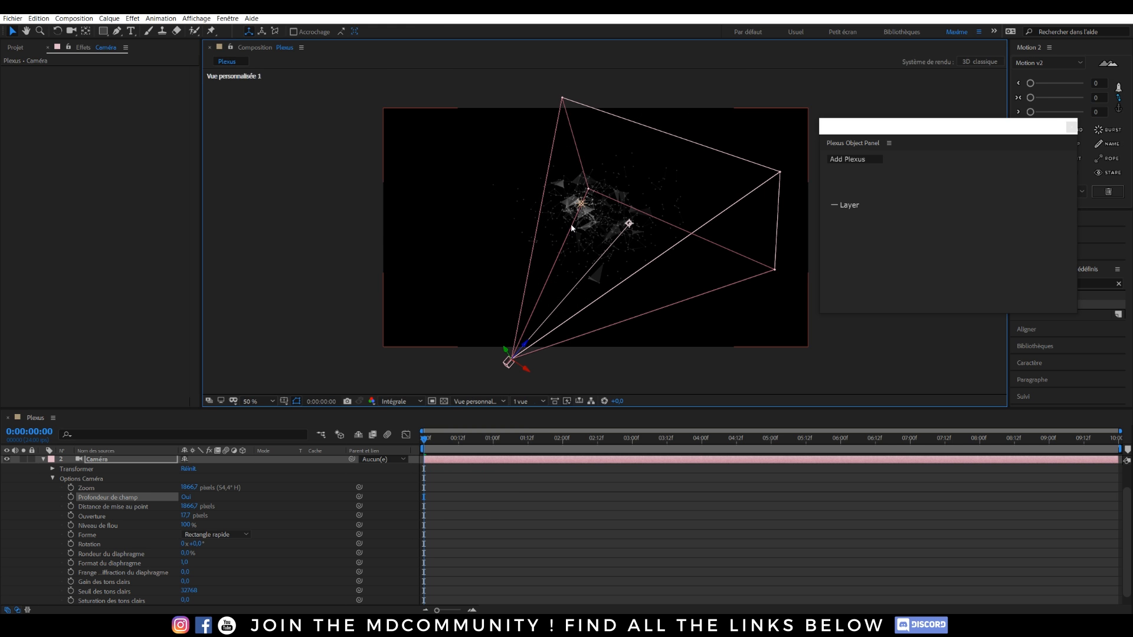
{"action": "key", "text": "c"}
{"action": "left_click_drag", "start_coordinate": [571, 227], "coordinate": [669, 188]}
{"action": "left_click_drag", "start_coordinate": [633, 219], "coordinate": [614, 260]}
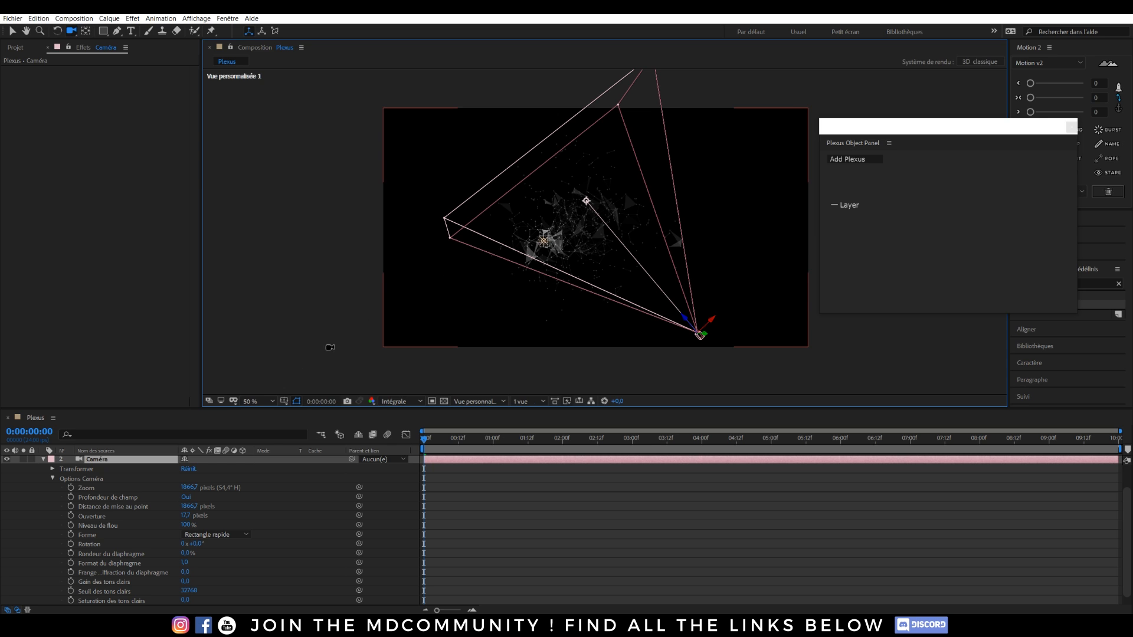
{"action": "left_click_drag", "start_coordinate": [190, 507], "coordinate": [5, 498]}
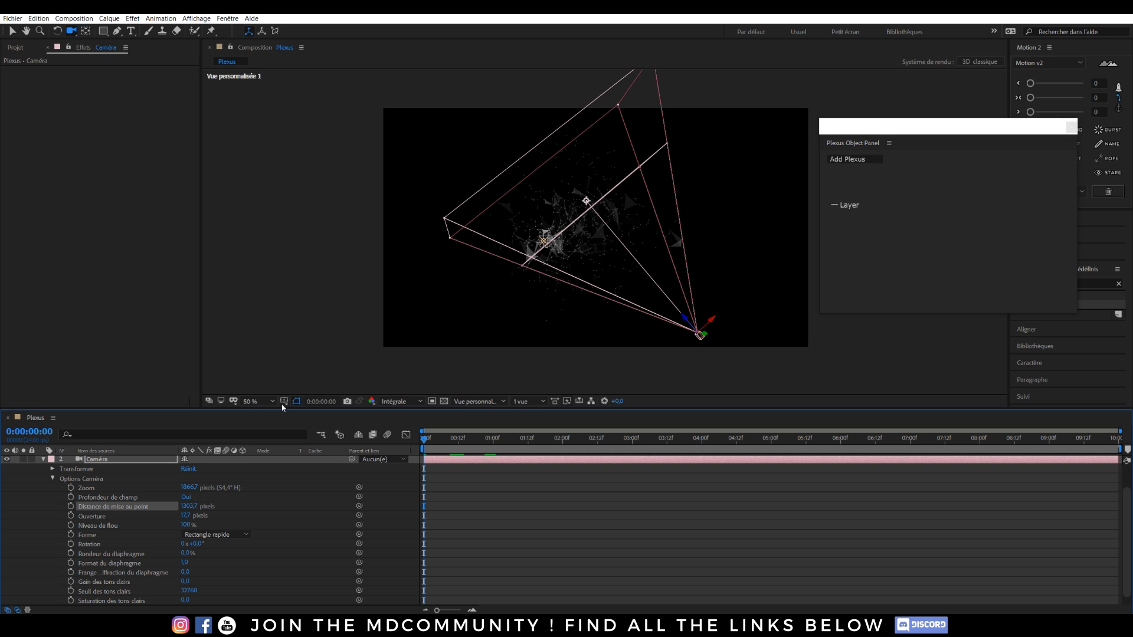
{"action": "left_click", "coordinate": [490, 402]}
Return to Active Camera and set the camera's blur level (Niveau de flou) to 150%.
{"action": "left_click", "coordinate": [503, 411]}
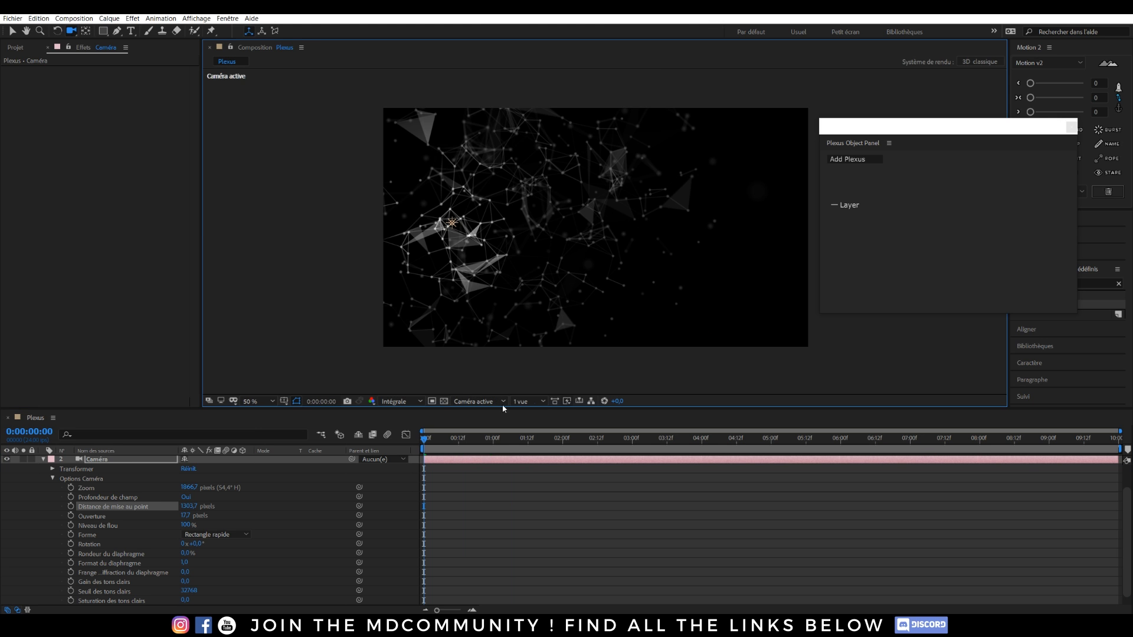
{"action": "left_click", "coordinate": [187, 526]}
{"action": "type", "text": "2"}
{"action": "key", "text": "Return"}
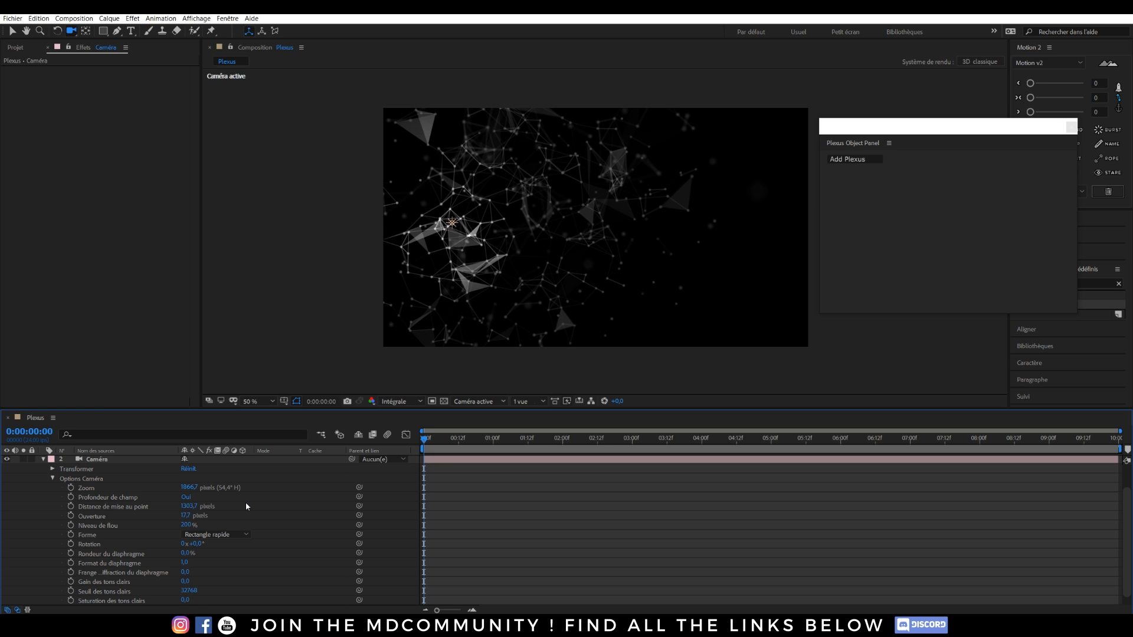
{"action": "left_click", "coordinate": [186, 525]}
{"action": "type", "text": "150"}
{"action": "left_click", "coordinate": [11, 30]}
Dolly the camera slightly closer to the plexus.
{"action": "left_click", "coordinate": [280, 228]}
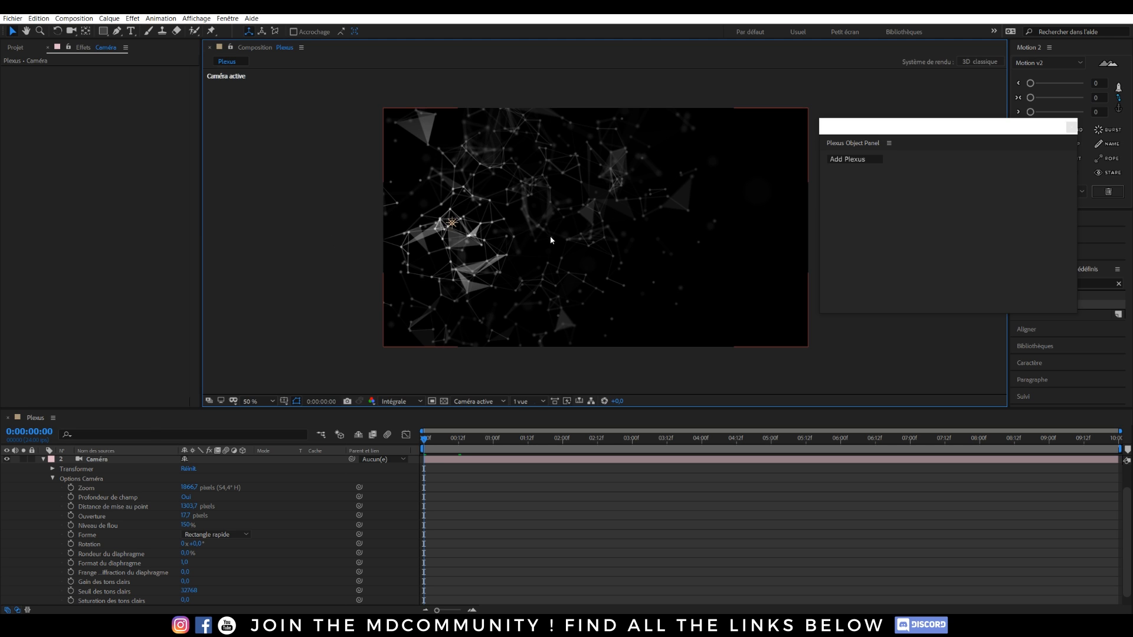
{"action": "left_click", "coordinate": [48, 462]}
{"action": "left_click", "coordinate": [44, 460]}
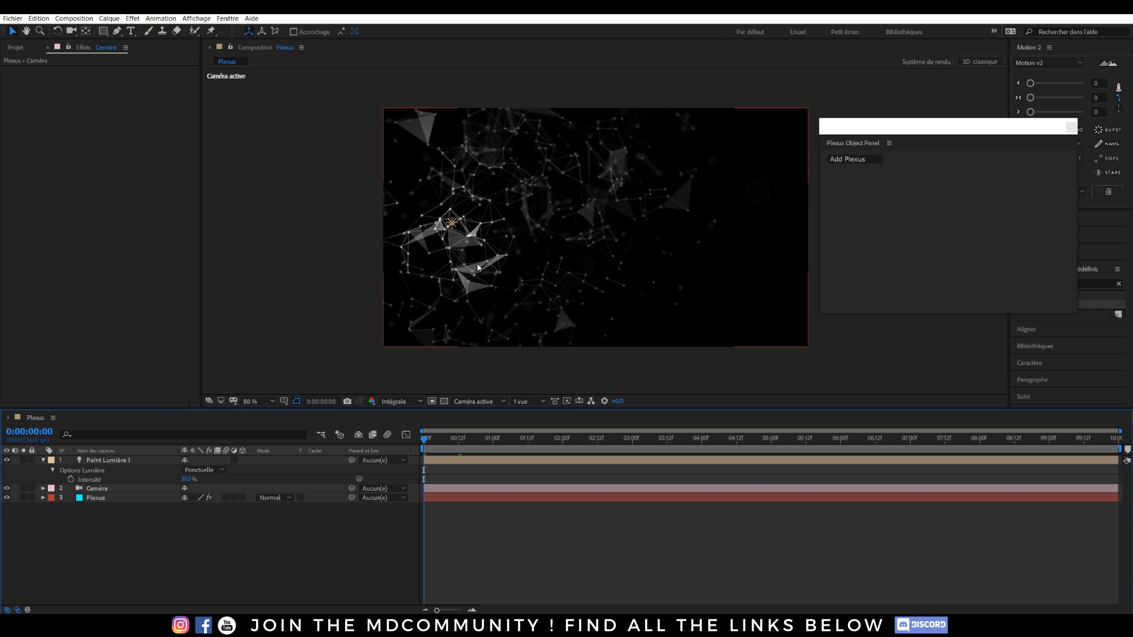
{"action": "key", "text": "c"}
{"action": "left_click_drag", "start_coordinate": [487, 231], "coordinate": [565, 253]}
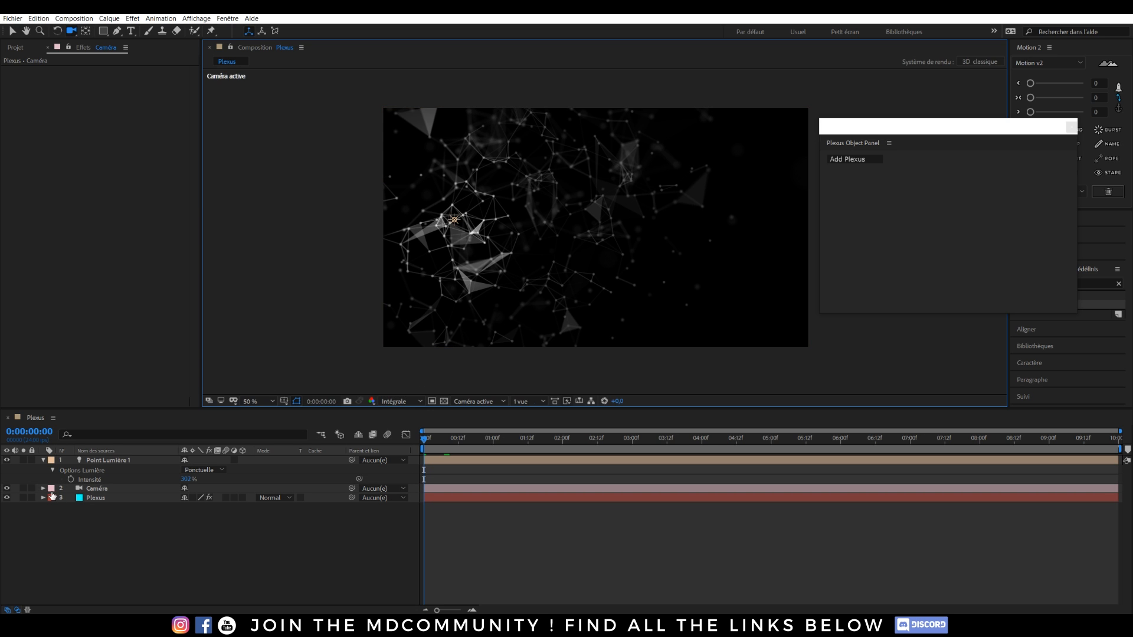
Toggle the camera's depth of field off and back on to compare the blur.
{"action": "left_click", "coordinate": [43, 488]}
{"action": "scroll", "coordinate": [44, 491], "scroll_direction": "down", "scroll_amount": 2}
{"action": "left_click", "coordinate": [186, 498]}
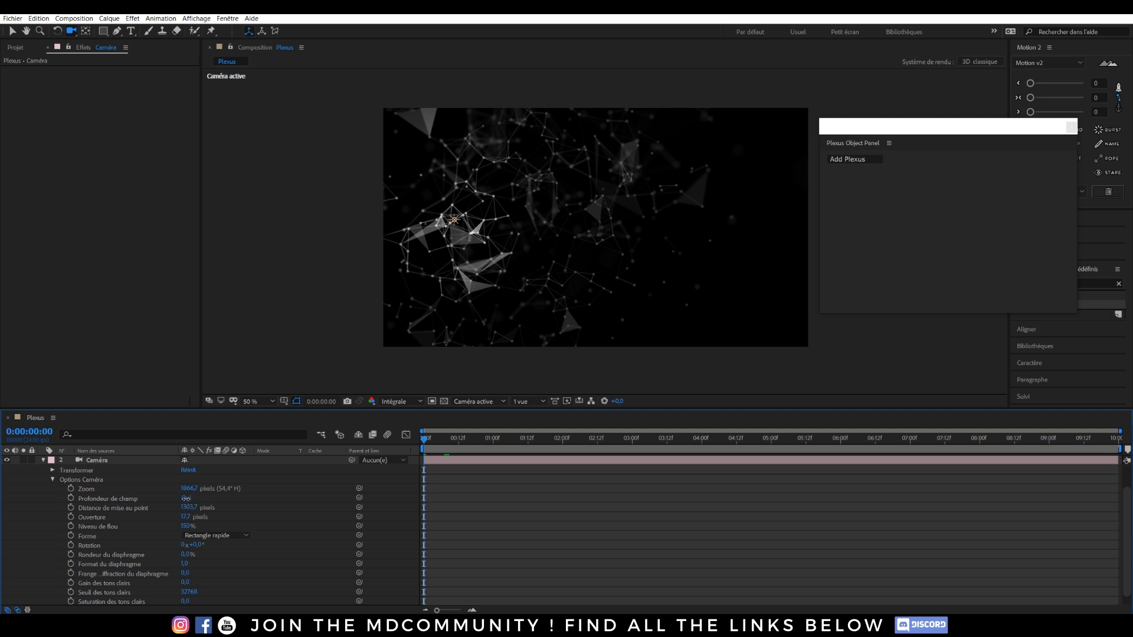
{"action": "left_click", "coordinate": [503, 222]}
{"action": "left_click_drag", "start_coordinate": [502, 222], "coordinate": [494, 314]}
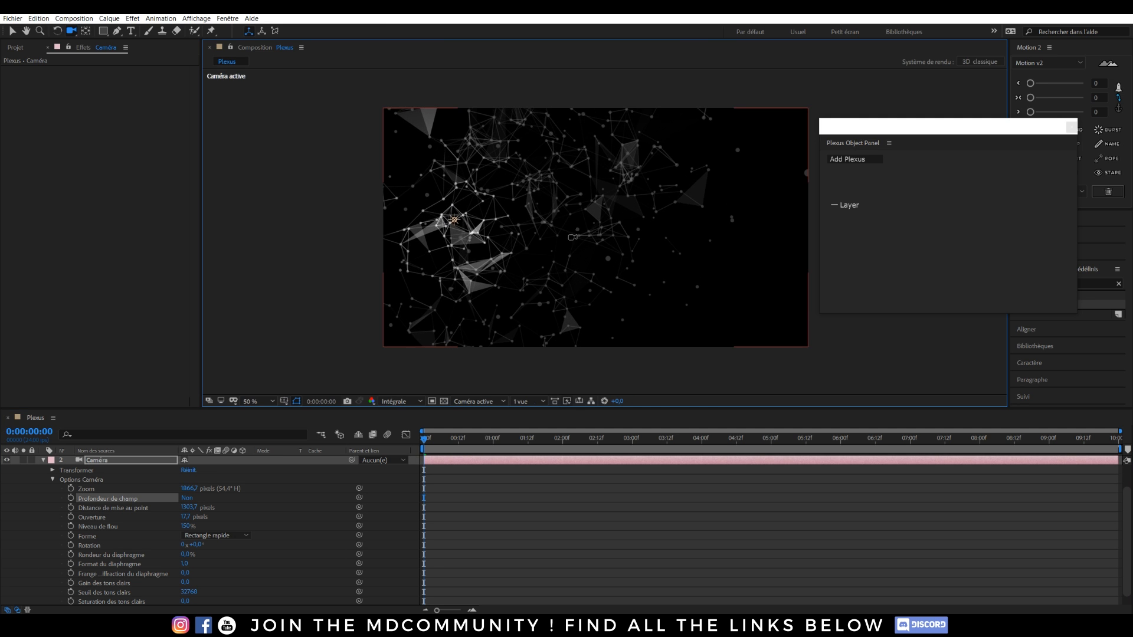
{"action": "left_click", "coordinate": [43, 461]}
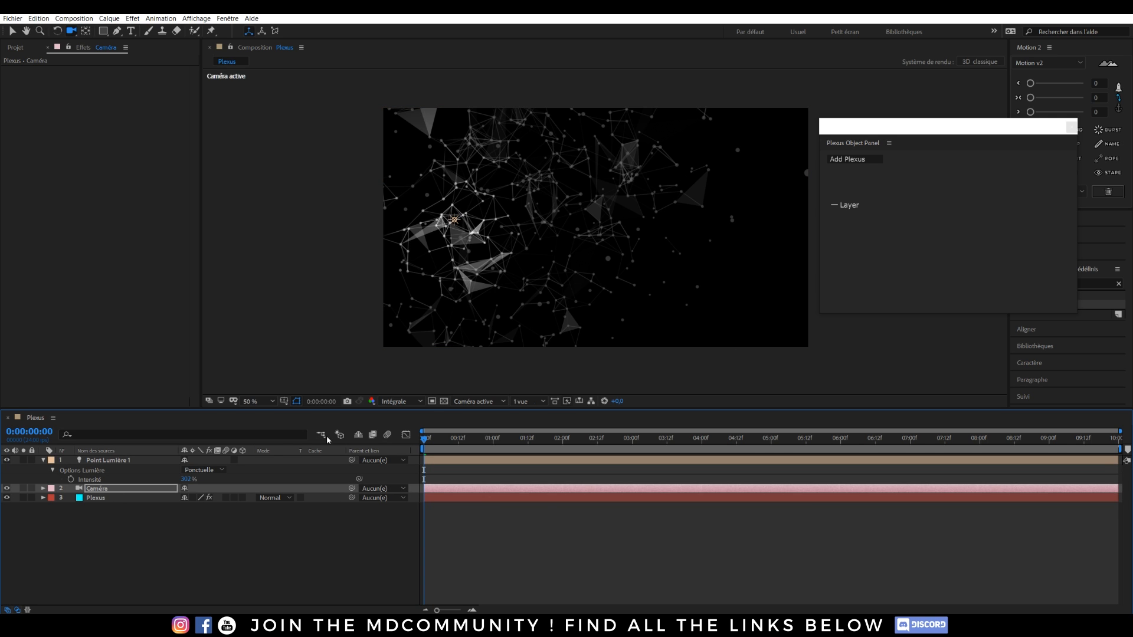
{"action": "left_click", "coordinate": [42, 489]}
{"action": "scroll", "coordinate": [43, 492], "scroll_direction": "down", "scroll_amount": 1}
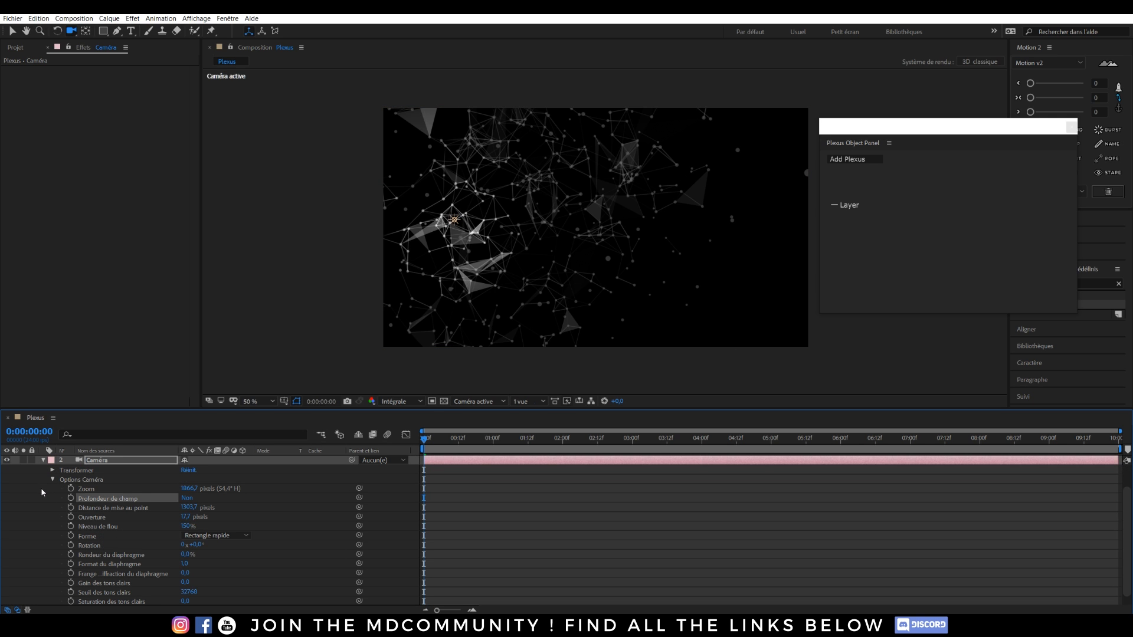
{"action": "left_click", "coordinate": [186, 498]}
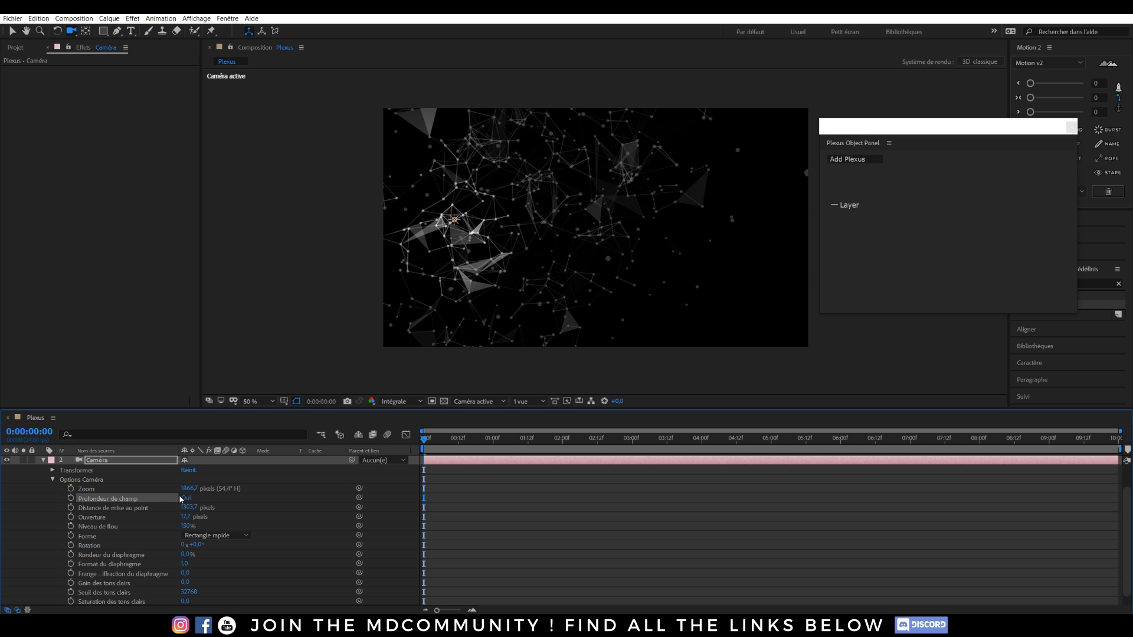
{"action": "left_click", "coordinate": [43, 461]}
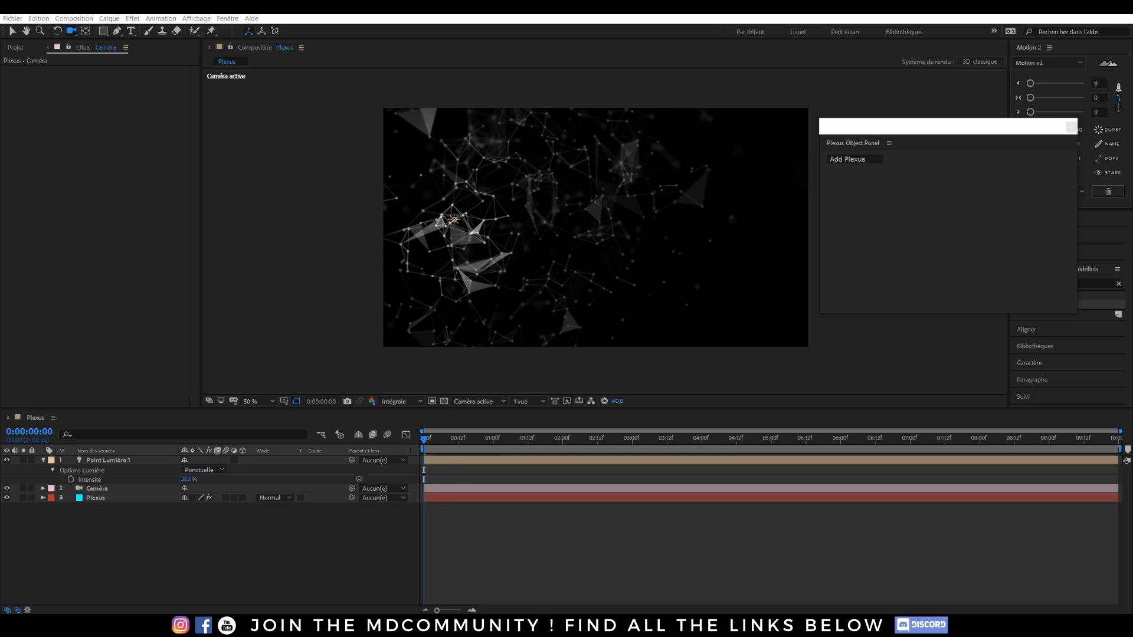
{"action": "left_click_drag", "start_coordinate": [0, 238], "coordinate": [606, 60]}
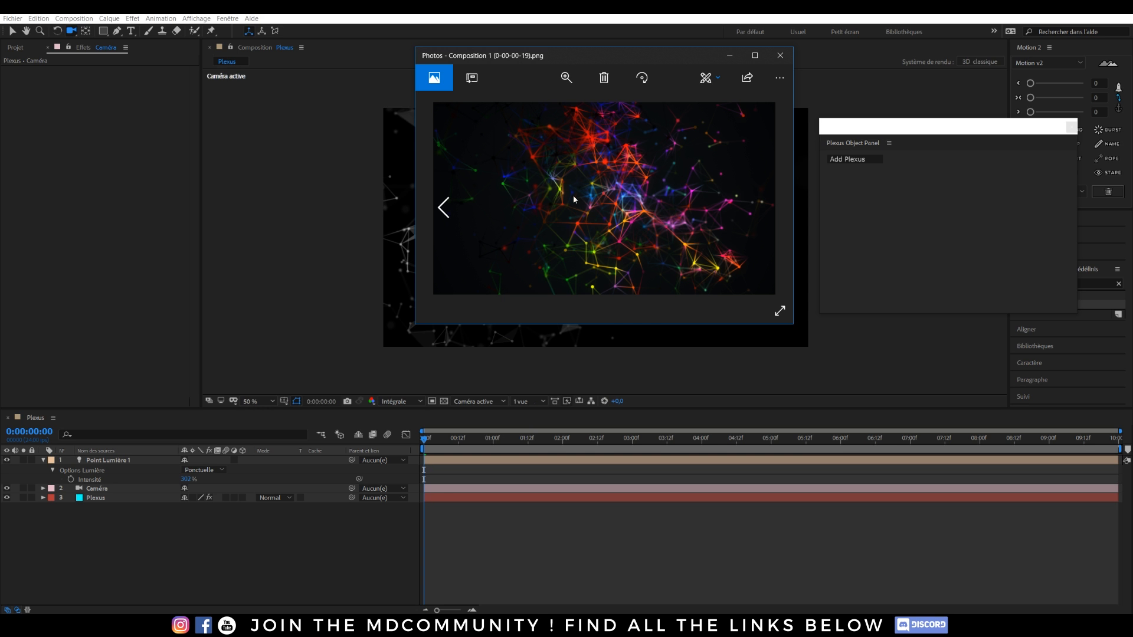
{"action": "left_click", "coordinate": [780, 55]}
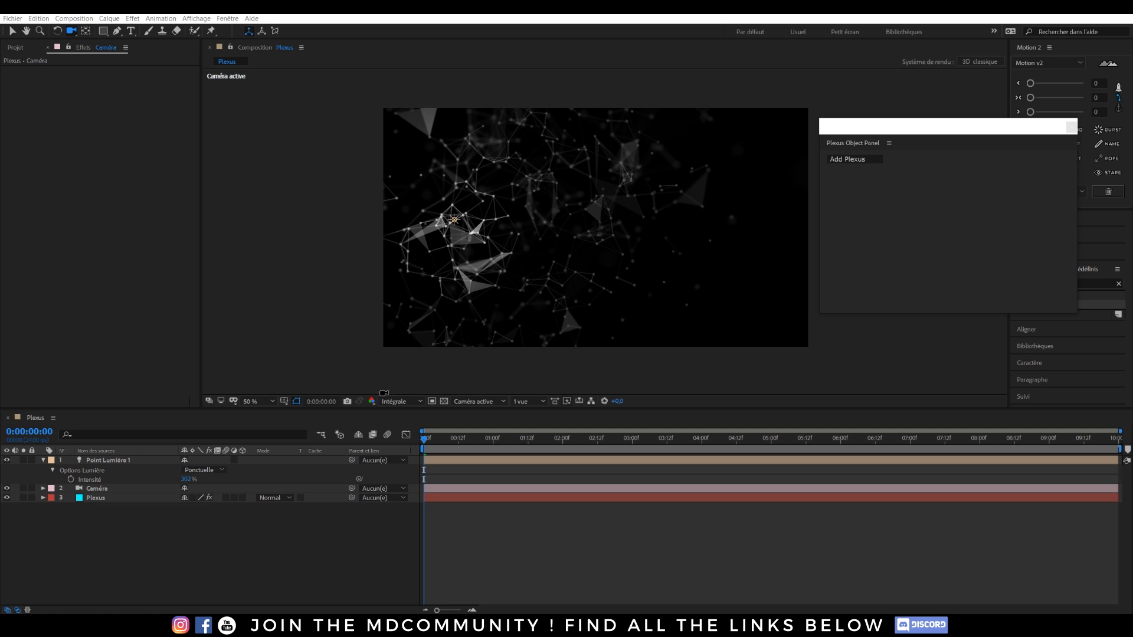
Create a new solid layer named 'map'.
{"action": "left_click", "coordinate": [44, 461]}
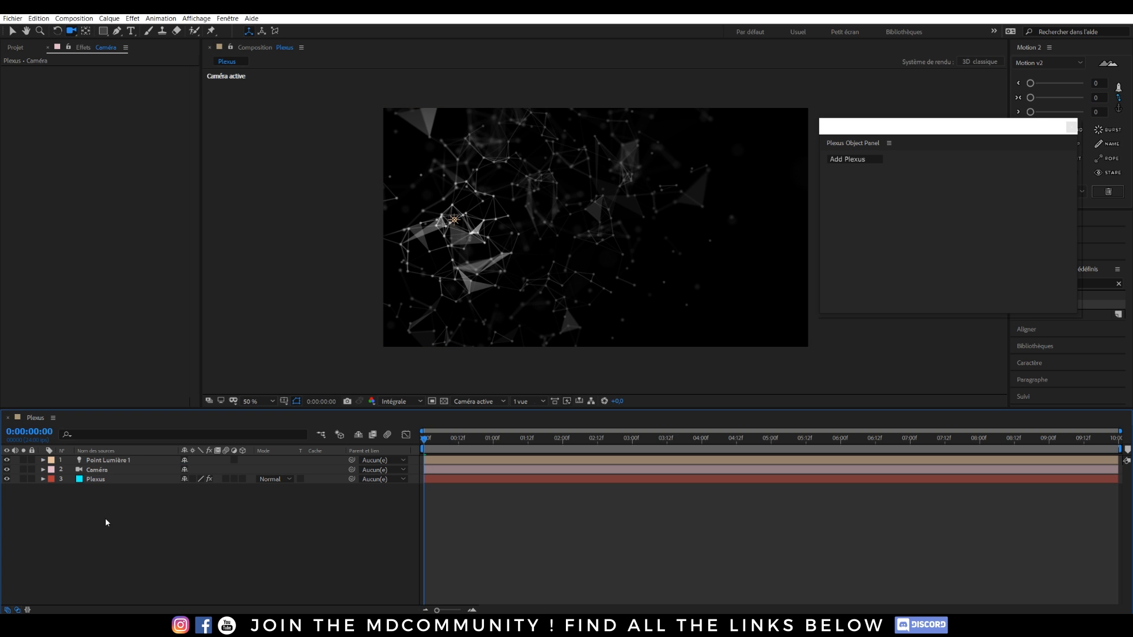
{"action": "key", "text": "ctrl+y"}
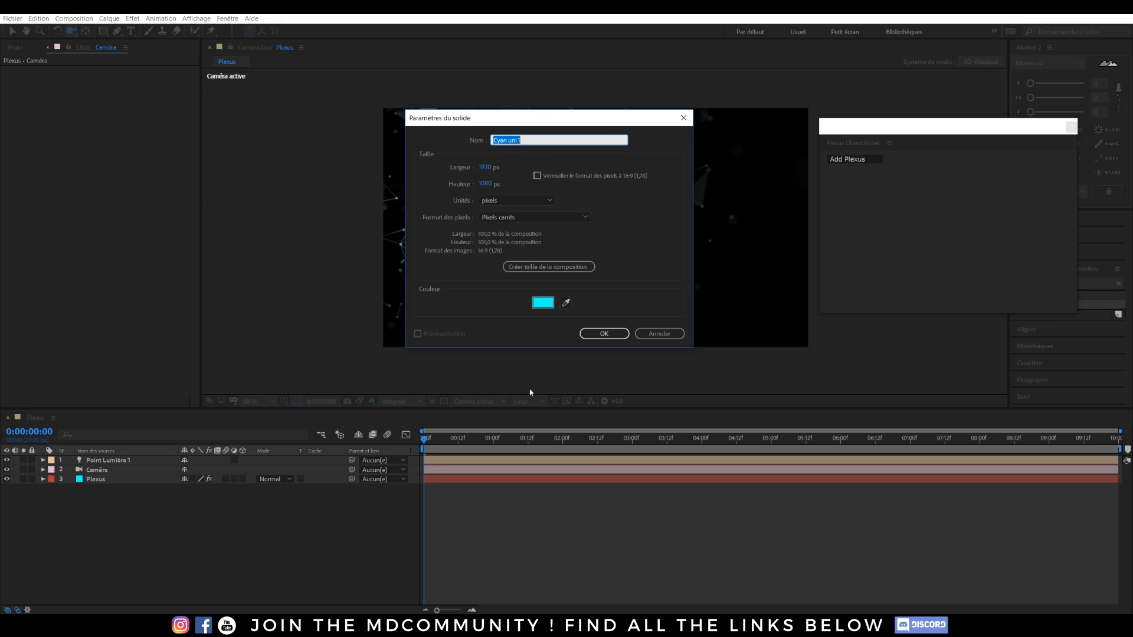
{"action": "type", "text": "map"}
{"action": "left_click", "coordinate": [596, 334]}
Apply the Dégradé 4 couleurs gradient effect to the map layer.
{"action": "key", "text": "ctrl+space"}
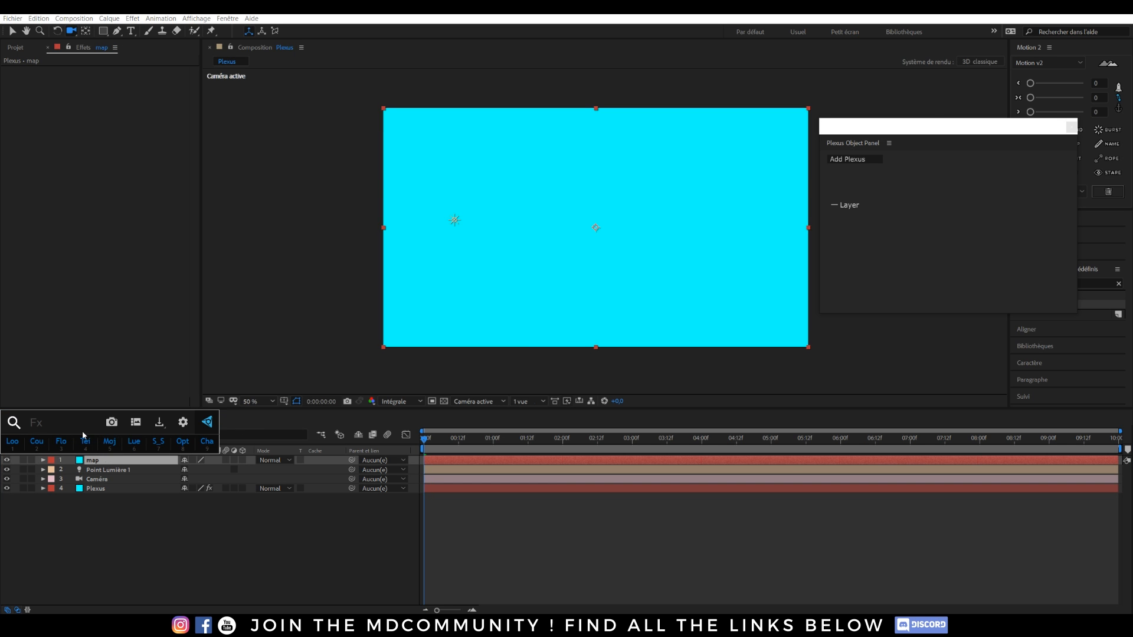
{"action": "type", "text": "gra"}
{"action": "key", "text": "BackSpace"}
{"action": "key", "text": "BackSpace"}
{"action": "key", "text": "BackSpace"}
{"action": "type", "text": "dégr"}
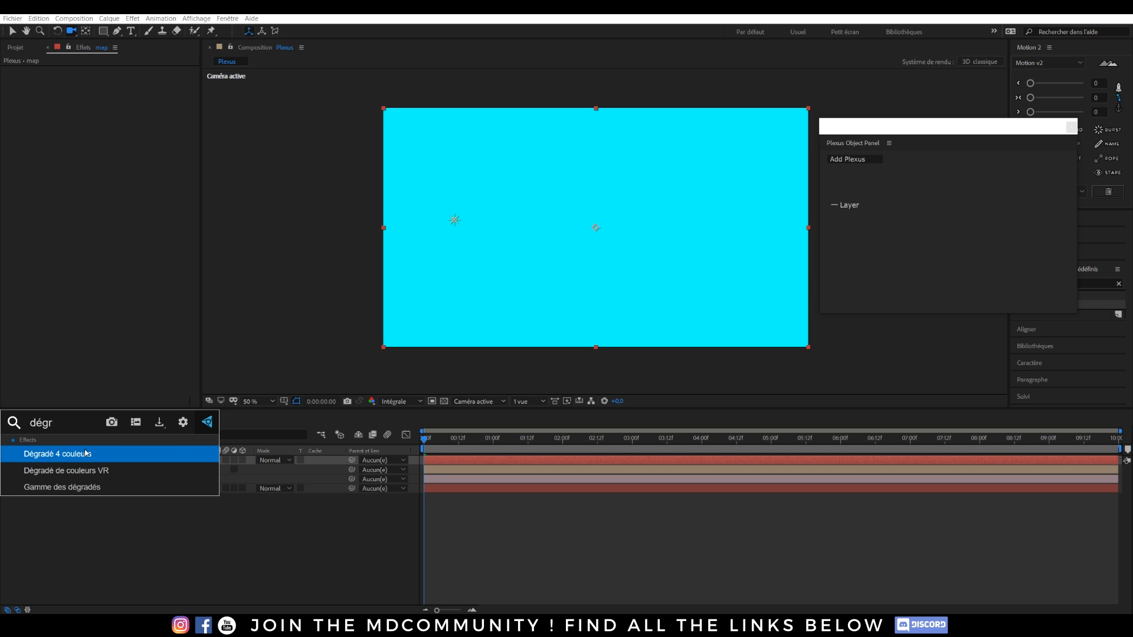
{"action": "left_click", "coordinate": [86, 453]}
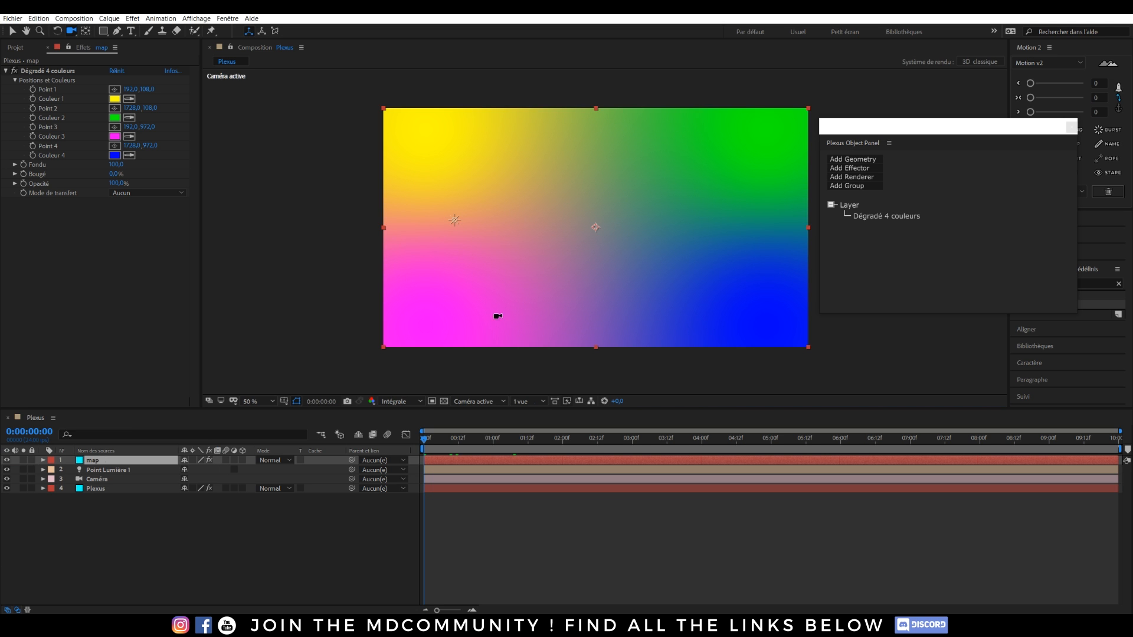
{"action": "left_click", "coordinate": [96, 451]}
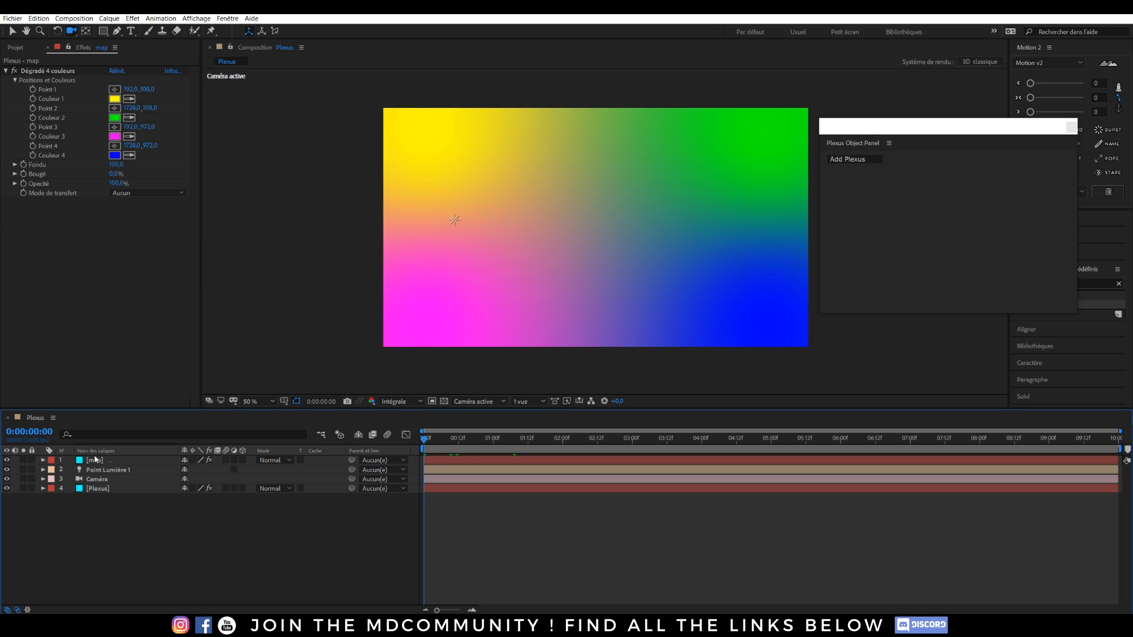
{"action": "left_click", "coordinate": [95, 460]}
Precompose the map layer as 'Color Map' moving all attributes, then hide it.
{"action": "key", "text": "ctrl+shift+c"}
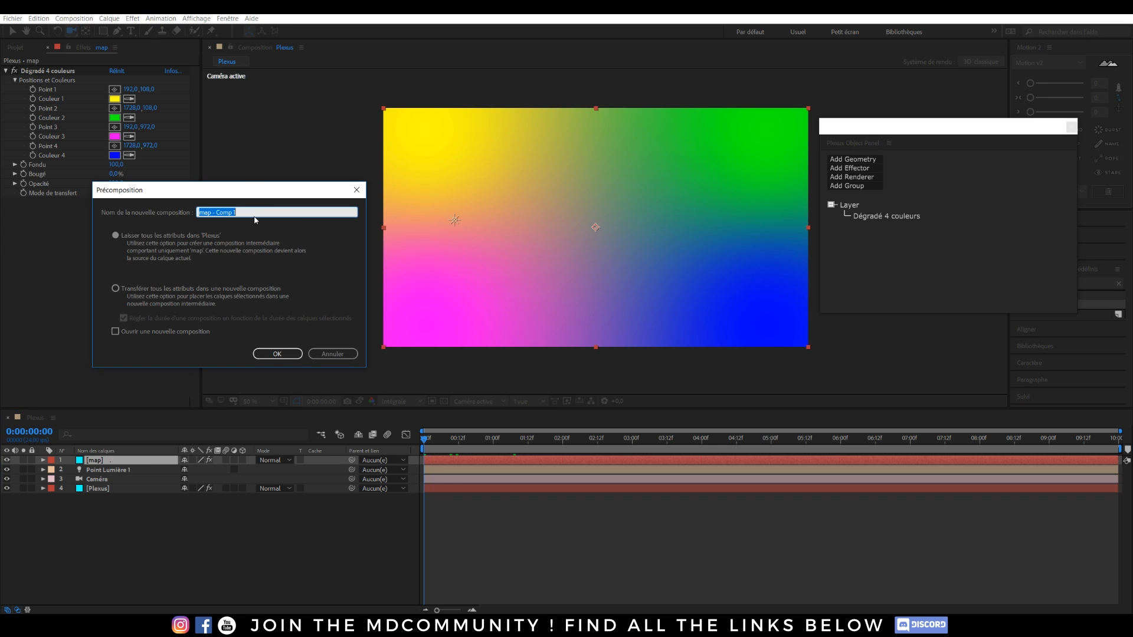
{"action": "type", "text": "Color Map"}
{"action": "left_click", "coordinate": [140, 287]}
{"action": "left_click", "coordinate": [135, 287]}
{"action": "left_click", "coordinate": [291, 354]}
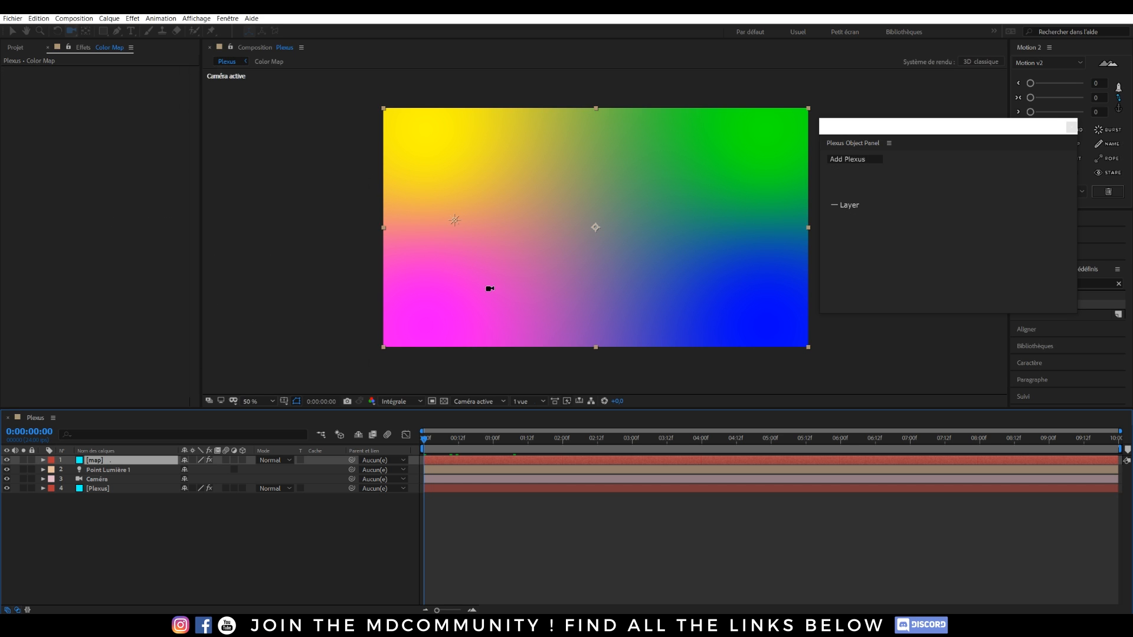
{"action": "left_click", "coordinate": [6, 460]}
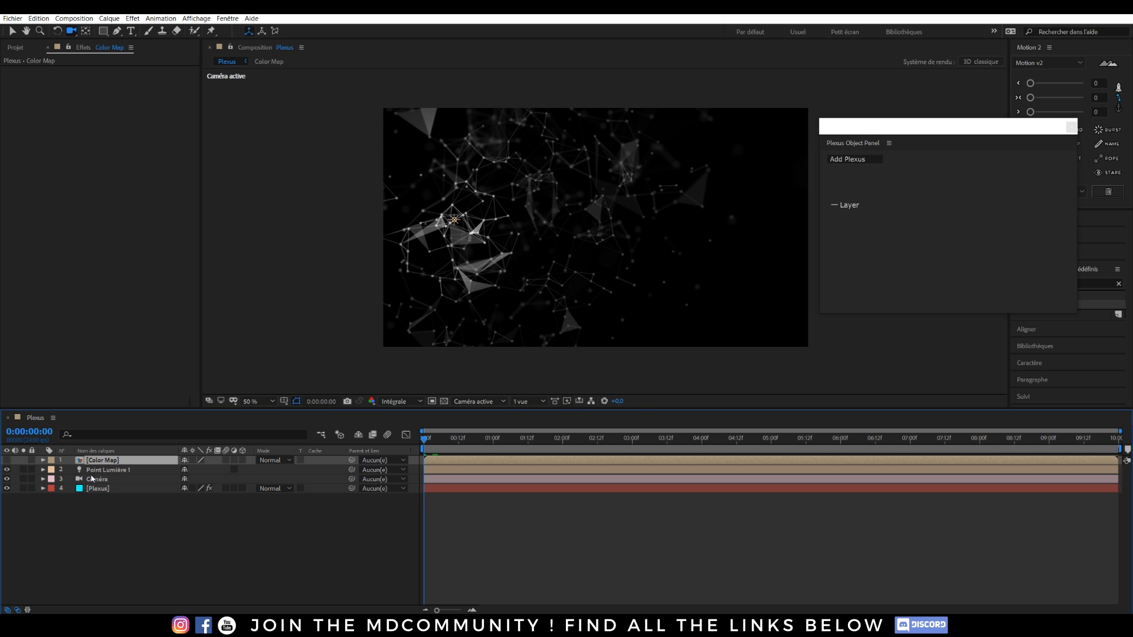
Add a Plexus Color Map effector sourced from '1. Color Map', then open that precomp.
{"action": "left_click", "coordinate": [89, 488]}
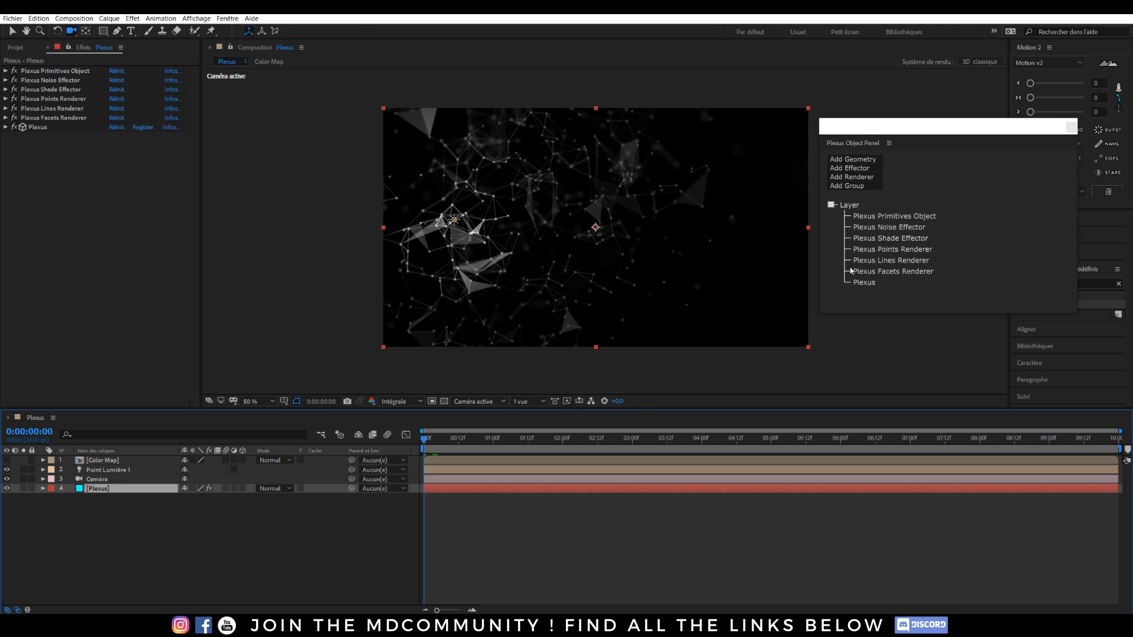
{"action": "left_click", "coordinate": [856, 168]}
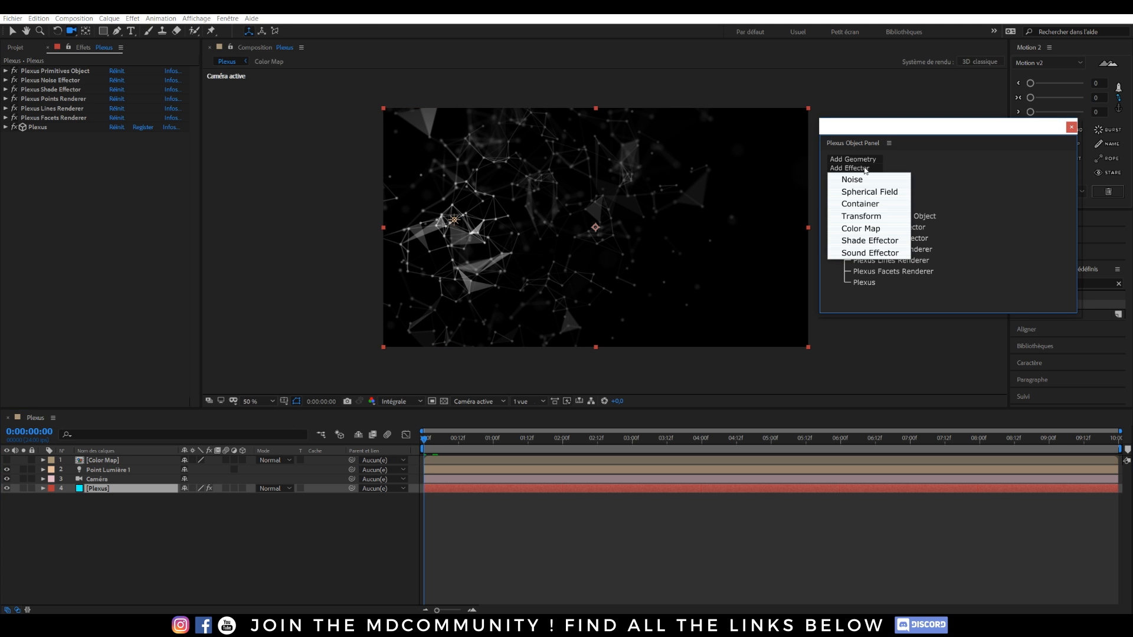
{"action": "left_click", "coordinate": [866, 229]}
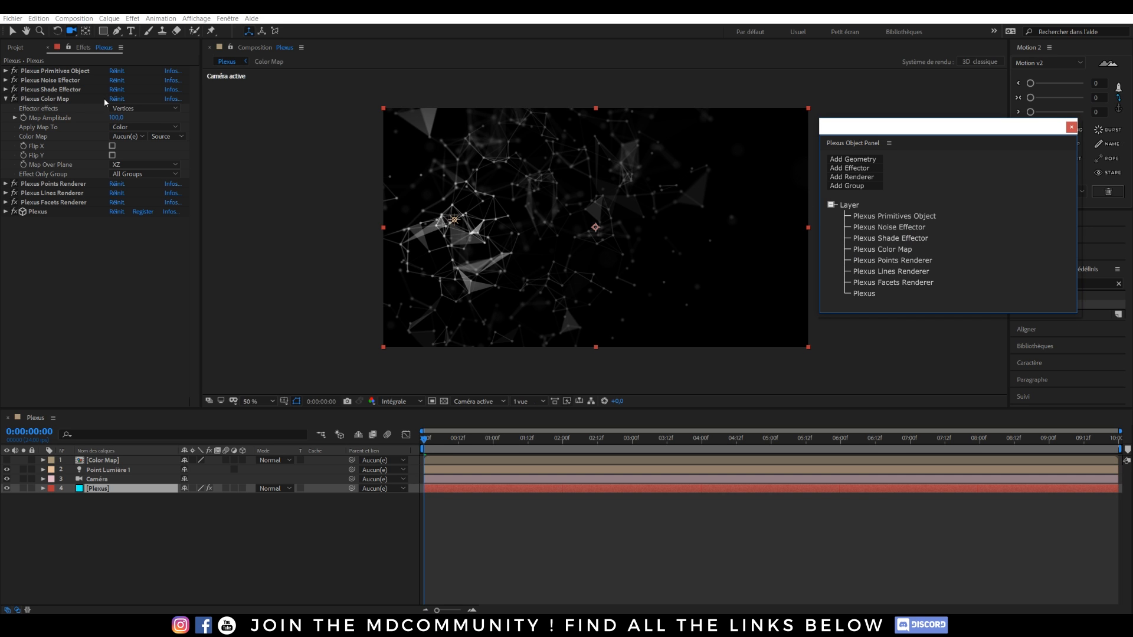
{"action": "left_click", "coordinate": [147, 140]}
{"action": "left_click", "coordinate": [153, 161]}
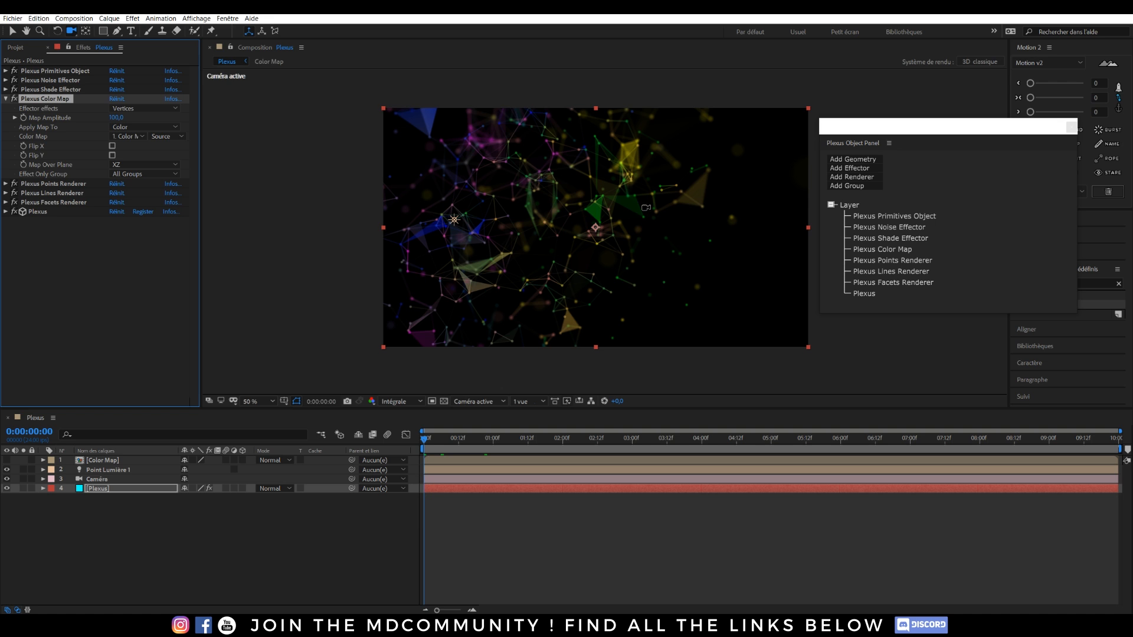
{"action": "double_click", "coordinate": [113, 463]}
Set the gradient's Couleur 1 to red and Couleur 2 to cyan.
{"action": "left_click", "coordinate": [89, 461]}
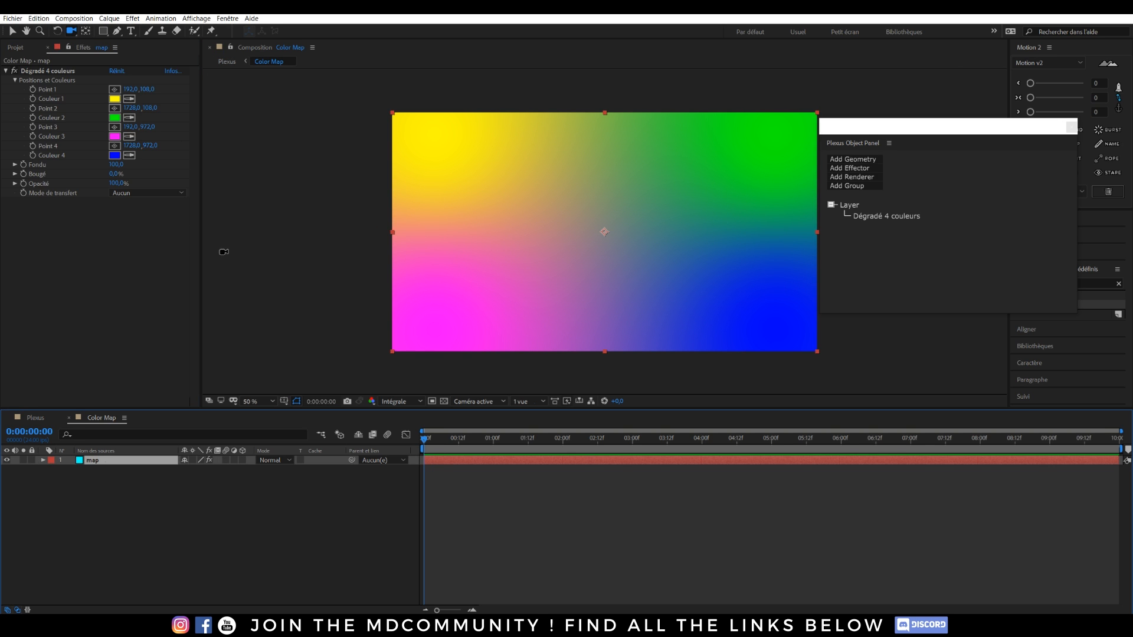
{"action": "left_click", "coordinate": [115, 98]}
{"action": "left_click_drag", "start_coordinate": [994, 299], "coordinate": [993, 184]}
{"action": "left_click", "coordinate": [1082, 184]}
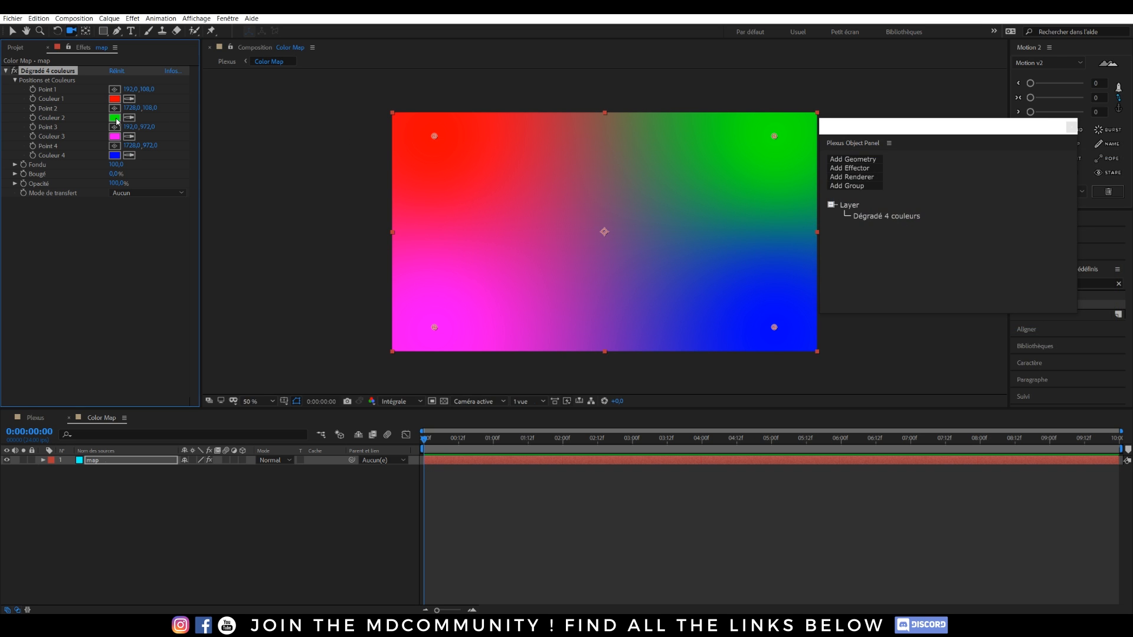
{"action": "left_click", "coordinate": [115, 117]}
{"action": "left_click", "coordinate": [996, 252]}
{"action": "mouse_move", "coordinate": [996, 253]}
{"action": "left_mouse_down"}
{"action": "mouse_move", "coordinate": [997, 230]}
{"action": "mouse_move", "coordinate": [997, 276]}
{"action": "mouse_move", "coordinate": [996, 253]}
{"action": "left_mouse_up"}
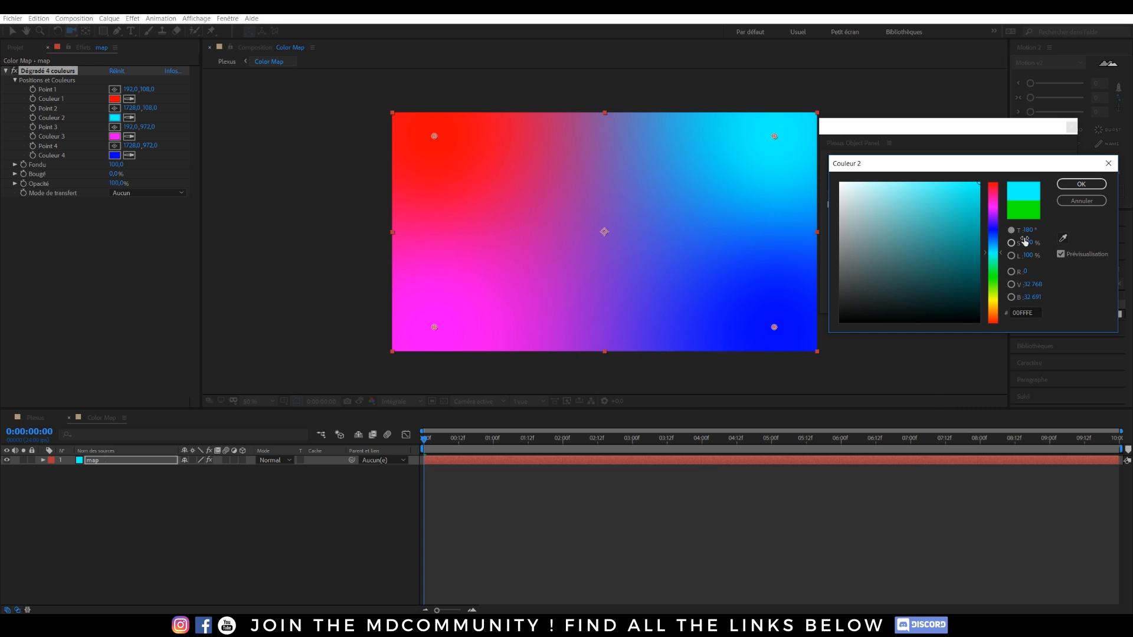
{"action": "left_click", "coordinate": [1060, 183]}
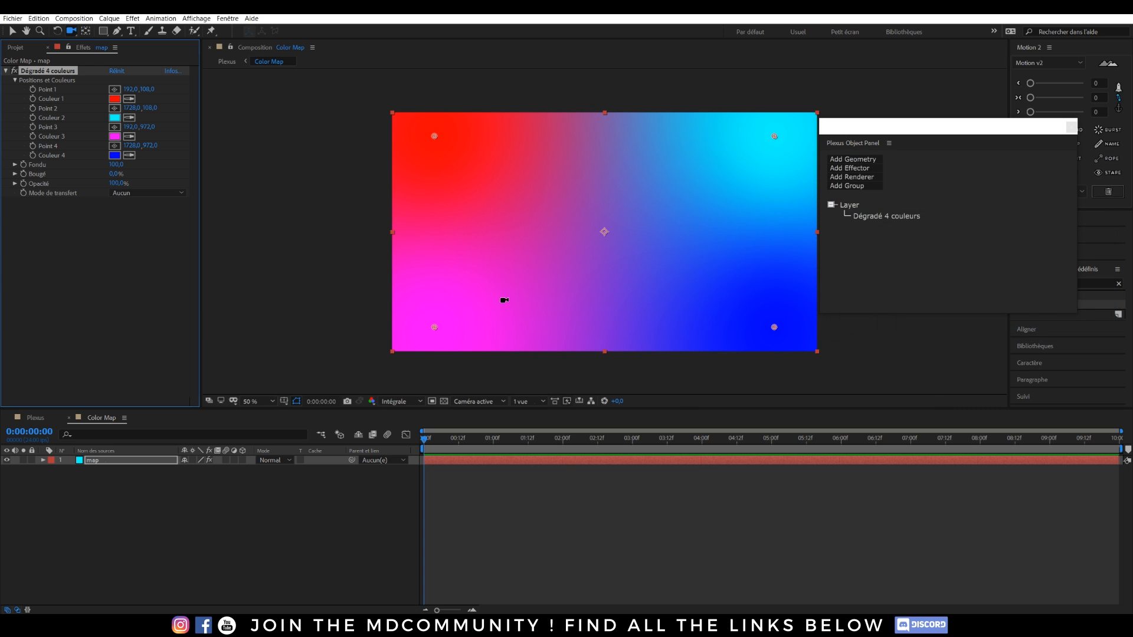
Set Couleur 3 to orange and return to the Plexus composition.
{"action": "left_click", "coordinate": [114, 136]}
{"action": "left_click", "coordinate": [993, 279]}
{"action": "left_click_drag", "start_coordinate": [990, 289], "coordinate": [1003, 316]}
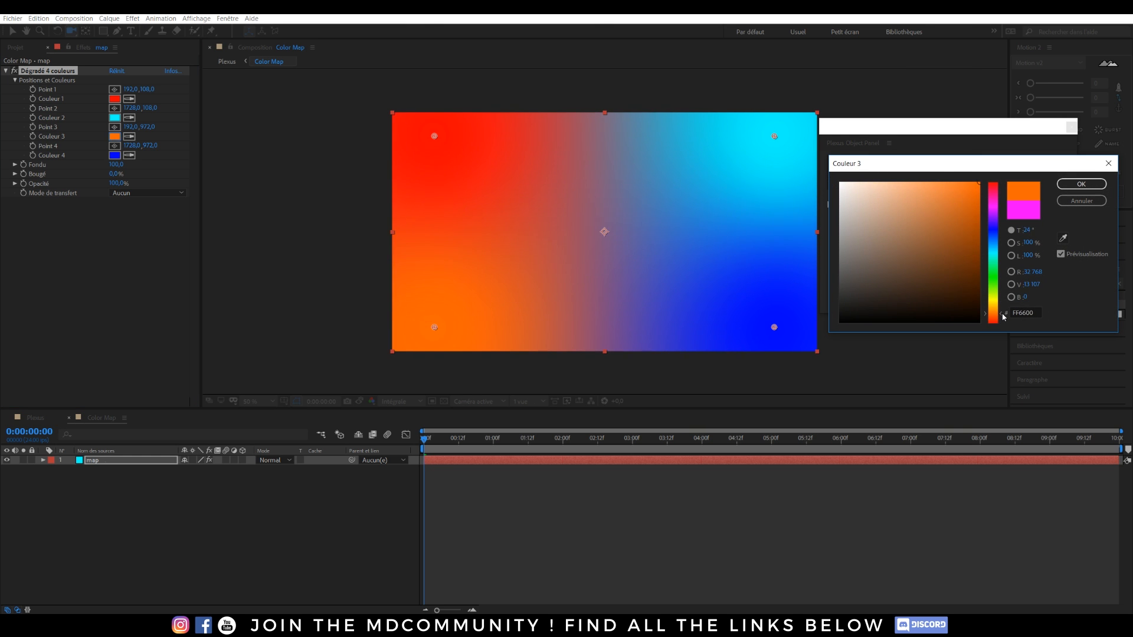
{"action": "left_click", "coordinate": [1081, 184]}
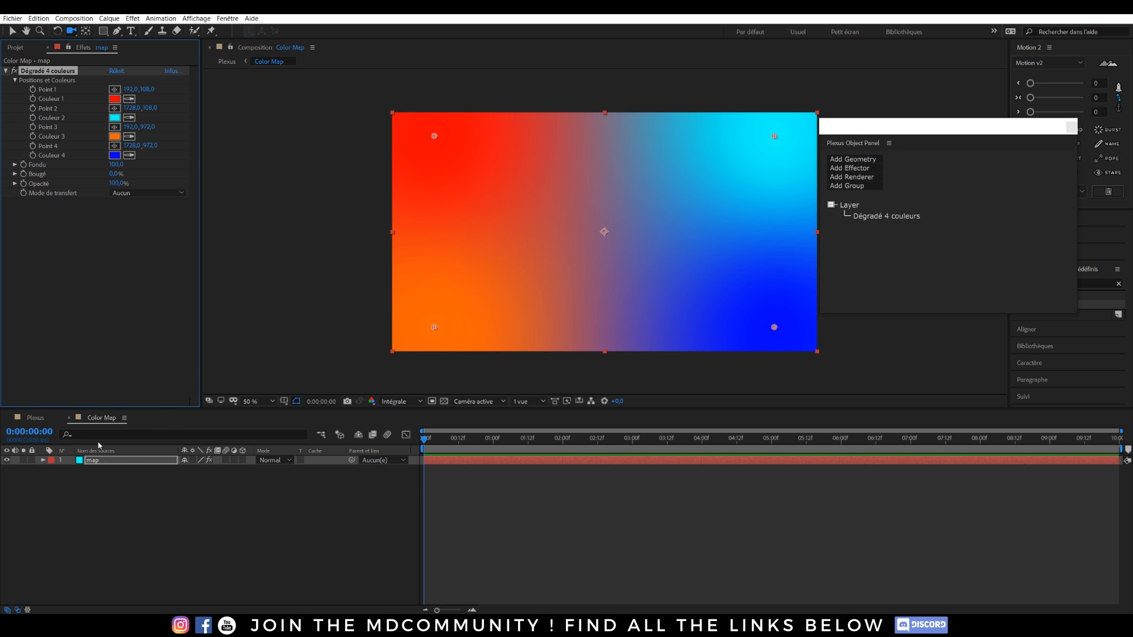
{"action": "left_click", "coordinate": [37, 418]}
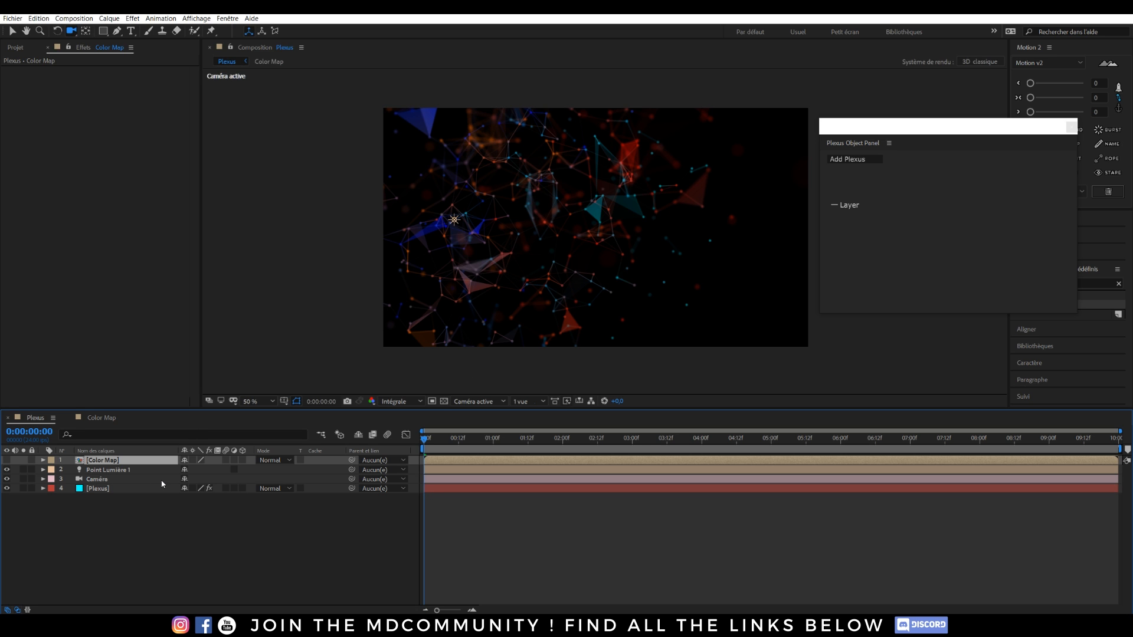
Disable the Plexus Color Map effector on the Plexus layer and collapse its settings.
{"action": "left_click", "coordinate": [105, 489]}
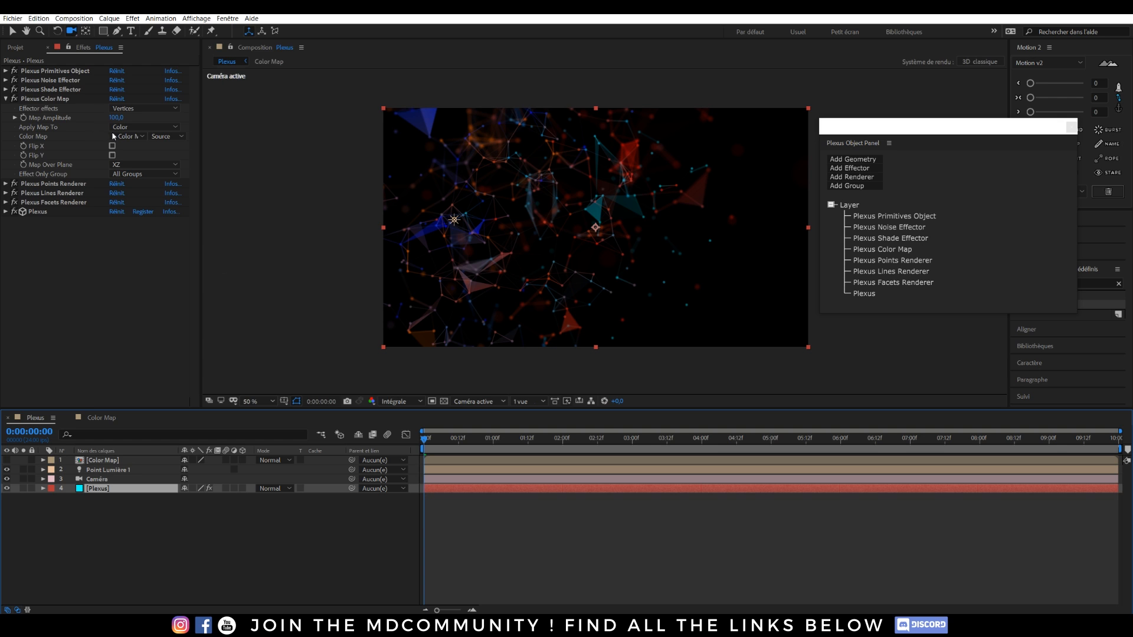
{"action": "left_click", "coordinate": [14, 99]}
{"action": "left_click", "coordinate": [7, 99]}
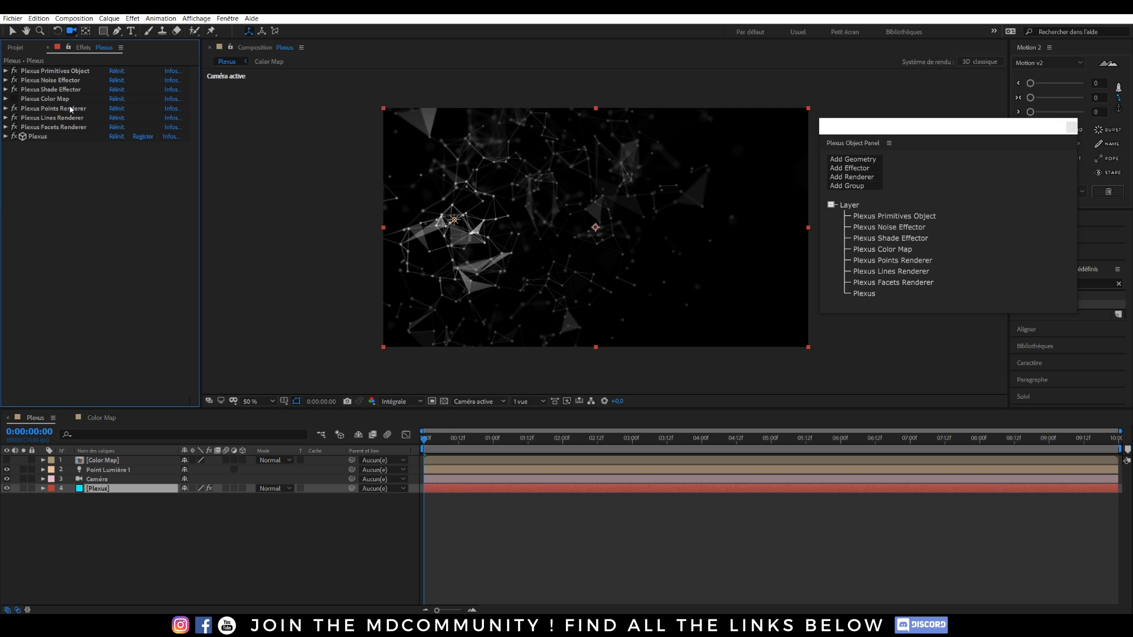
Add a second Plexus Noise effector with Use Lights for Noise left off.
{"action": "left_click", "coordinate": [863, 170]}
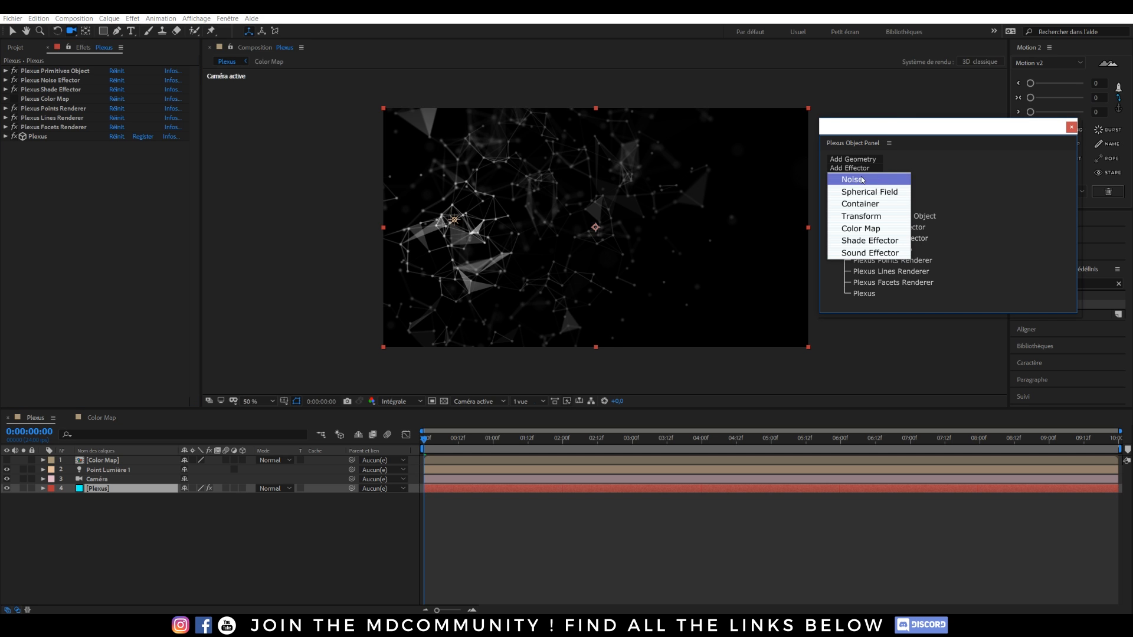
{"action": "left_click", "coordinate": [853, 183]}
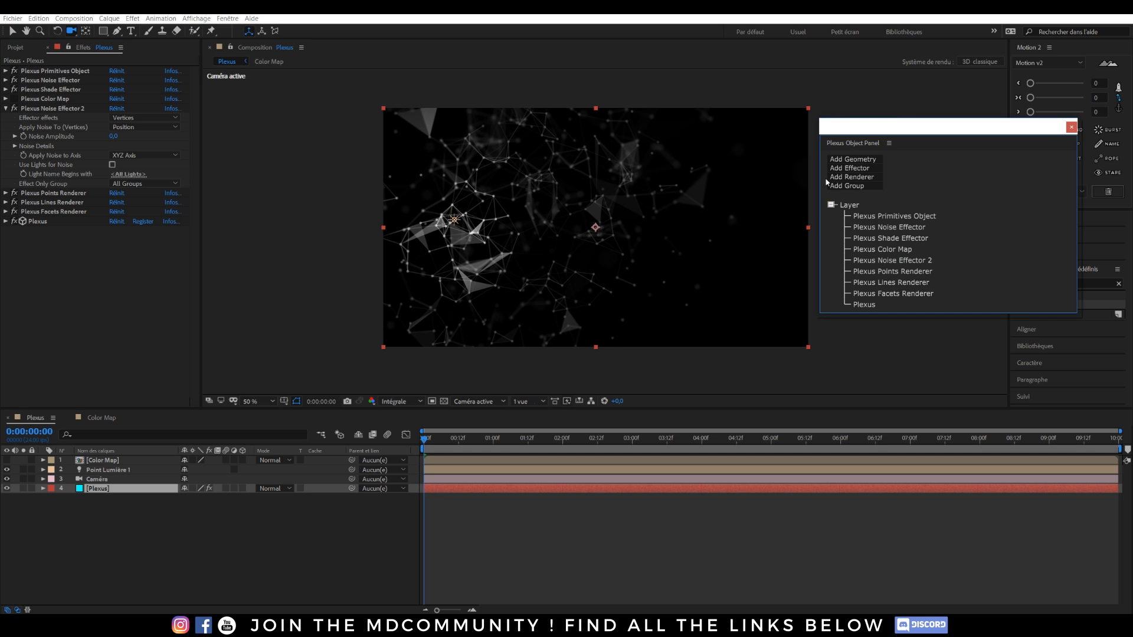
{"action": "left_click", "coordinate": [112, 166]}
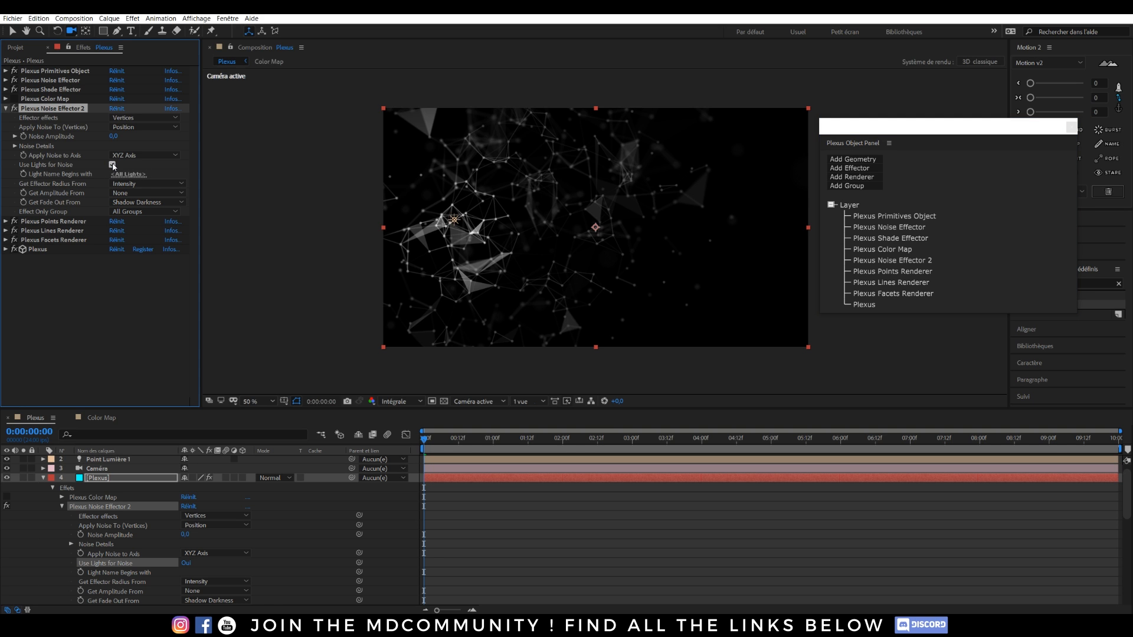
{"action": "left_click", "coordinate": [112, 165]}
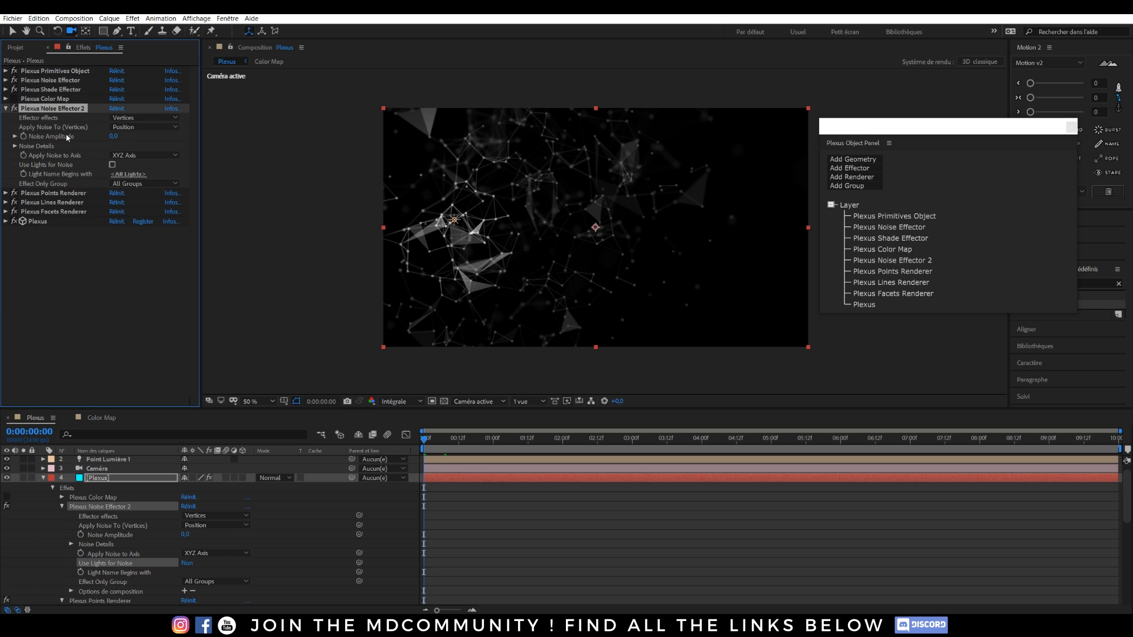
Make the noise affect colour and raise Noise Amplitude to 803.
{"action": "left_click", "coordinate": [139, 127]}
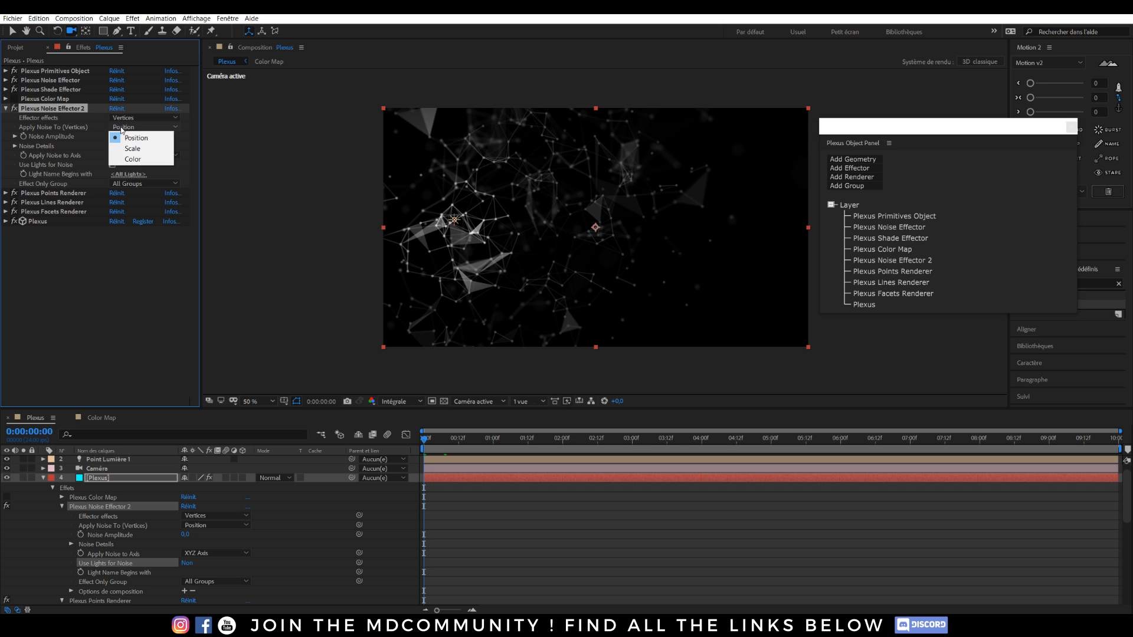
{"action": "left_click", "coordinate": [132, 159]}
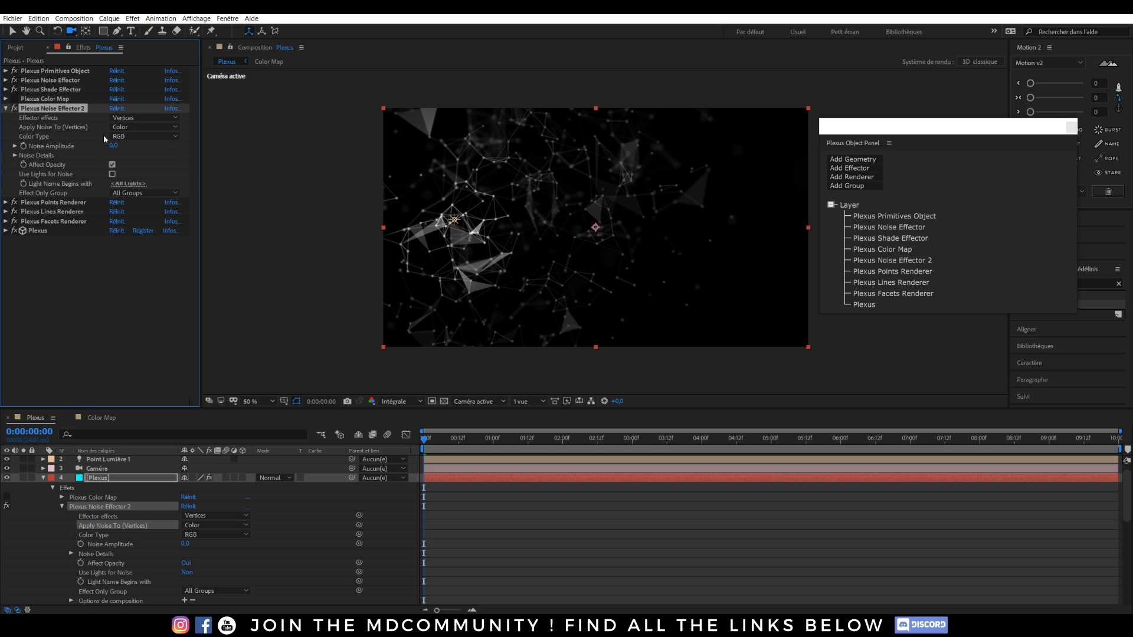
{"action": "left_click_drag", "start_coordinate": [113, 145], "coordinate": [373, 155]}
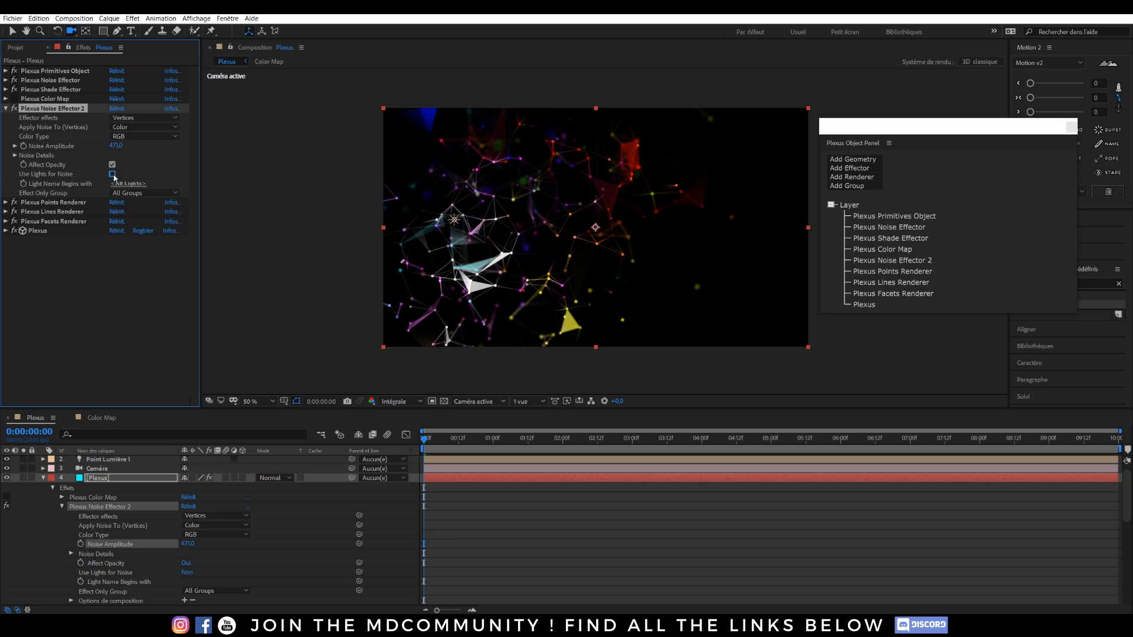
{"action": "left_click", "coordinate": [112, 174]}
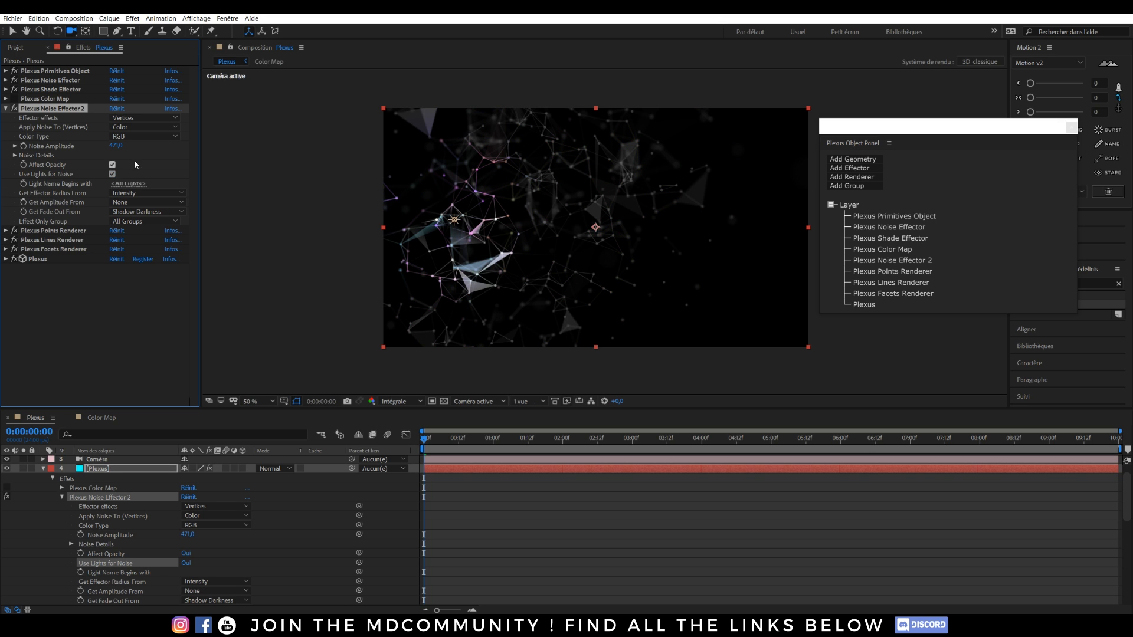
{"action": "left_click_drag", "start_coordinate": [116, 146], "coordinate": [311, 157]}
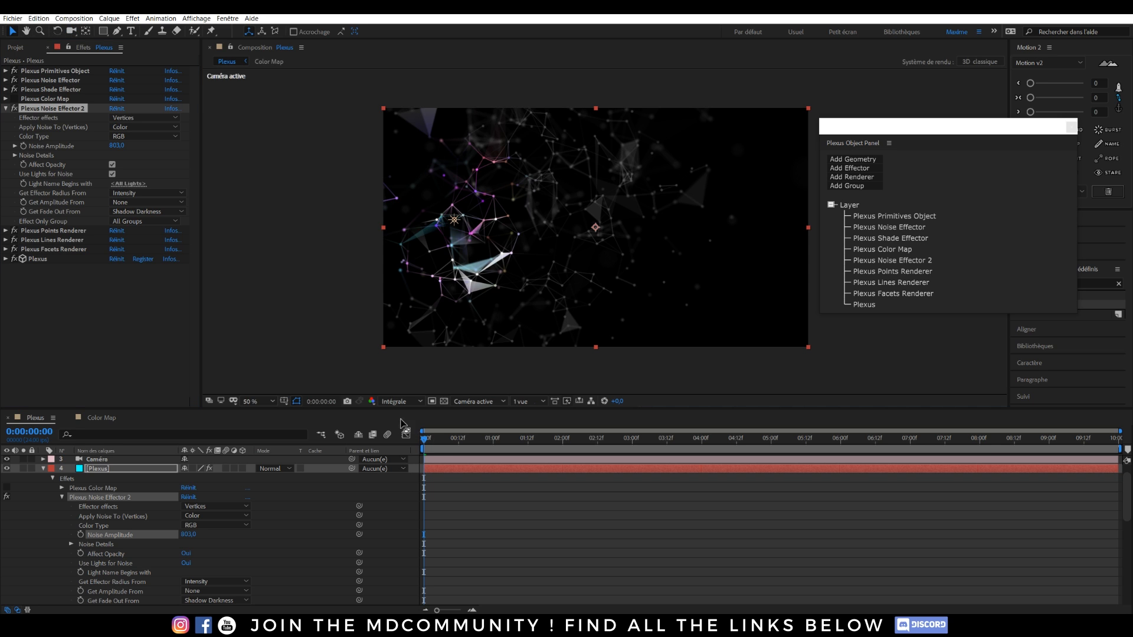
At quarter preview resolution, move the point light slightly right along X.
{"action": "left_click", "coordinate": [406, 402]}
{"action": "left_click", "coordinate": [411, 463]}
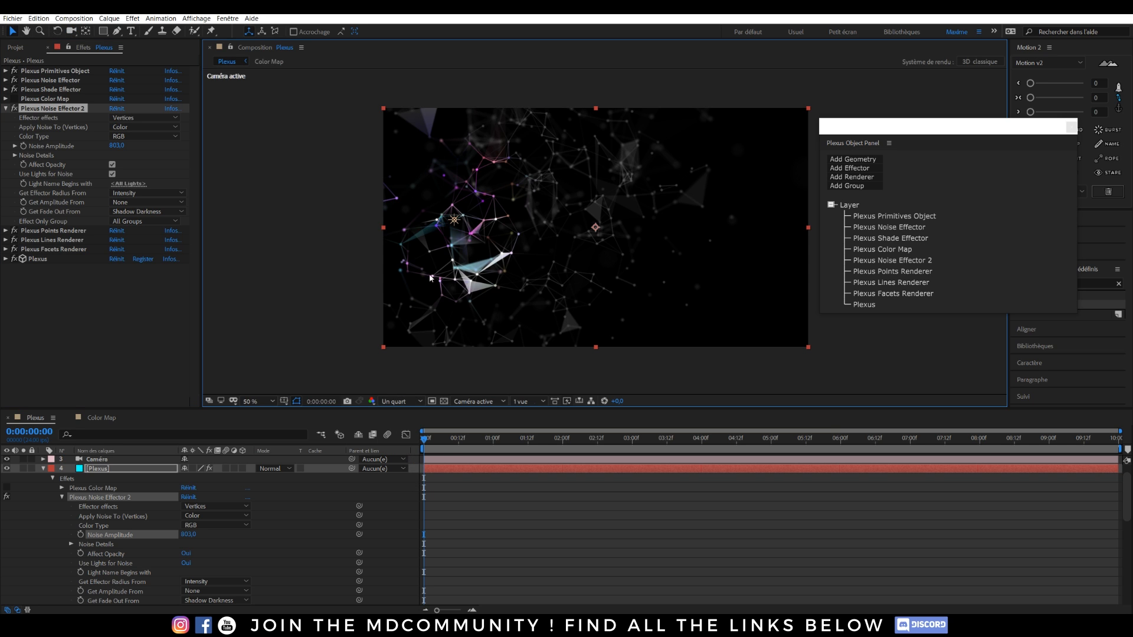
{"action": "left_click", "coordinate": [472, 228]}
{"action": "left_click", "coordinate": [436, 219]}
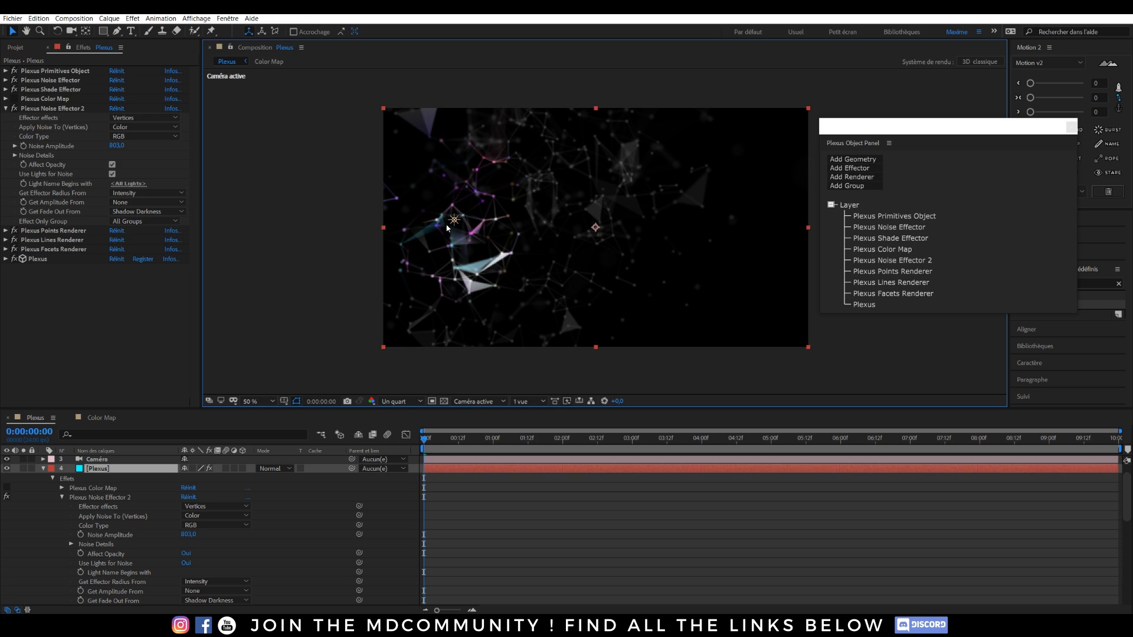
{"action": "left_click", "coordinate": [454, 220]}
{"action": "mouse_move", "coordinate": [439, 222]}
{"action": "left_mouse_down"}
{"action": "mouse_move", "coordinate": [552, 227]}
{"action": "mouse_move", "coordinate": [453, 225]}
{"action": "left_mouse_up"}
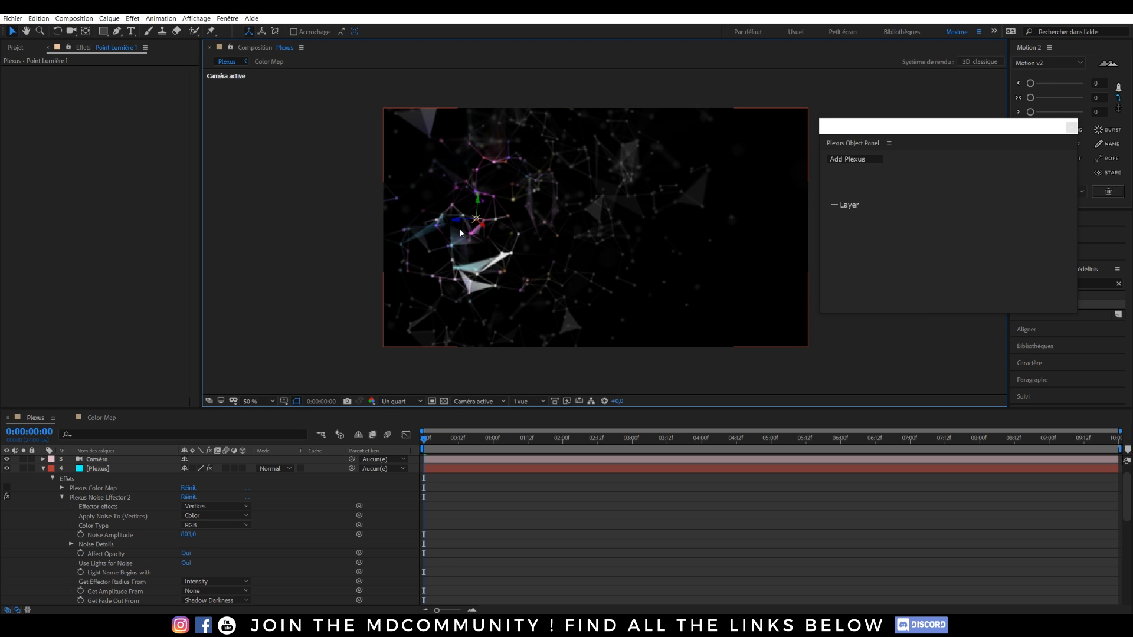
Stop the noise effector using lights, preview at full resolution, and collapse the Plexus layer.
{"action": "left_click", "coordinate": [90, 469]}
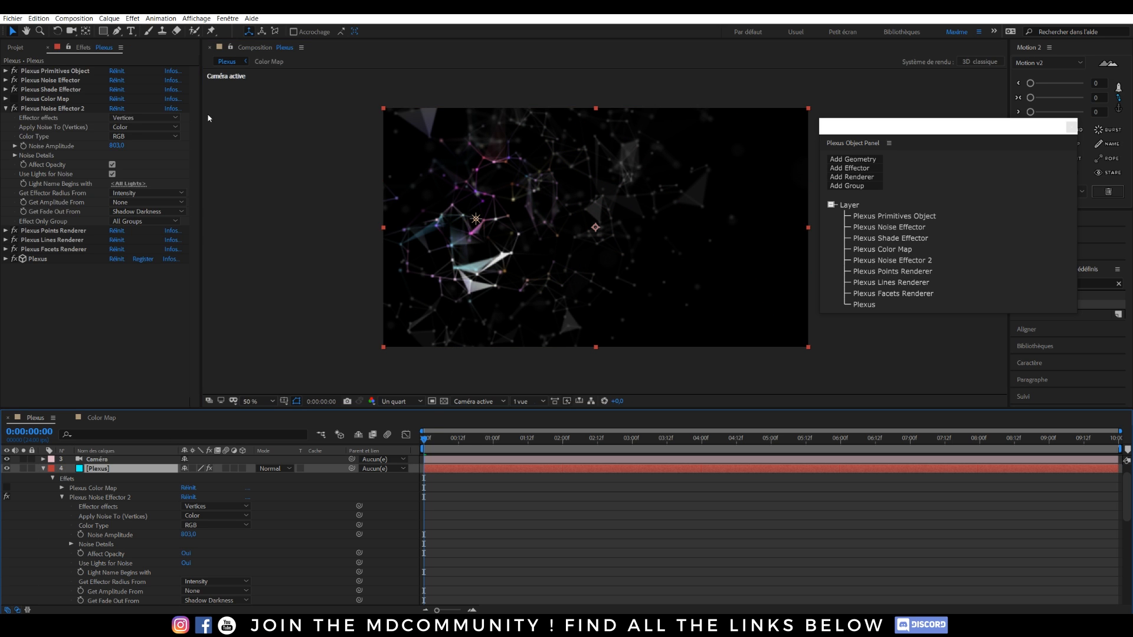
{"action": "left_click", "coordinate": [112, 174]}
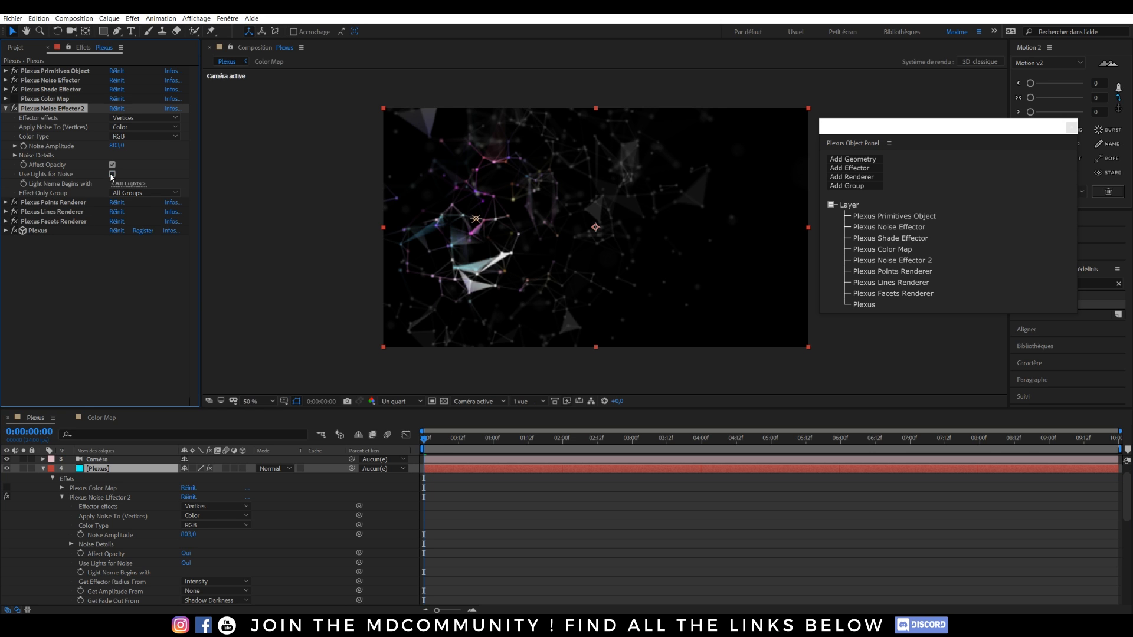
{"action": "left_click", "coordinate": [401, 401]}
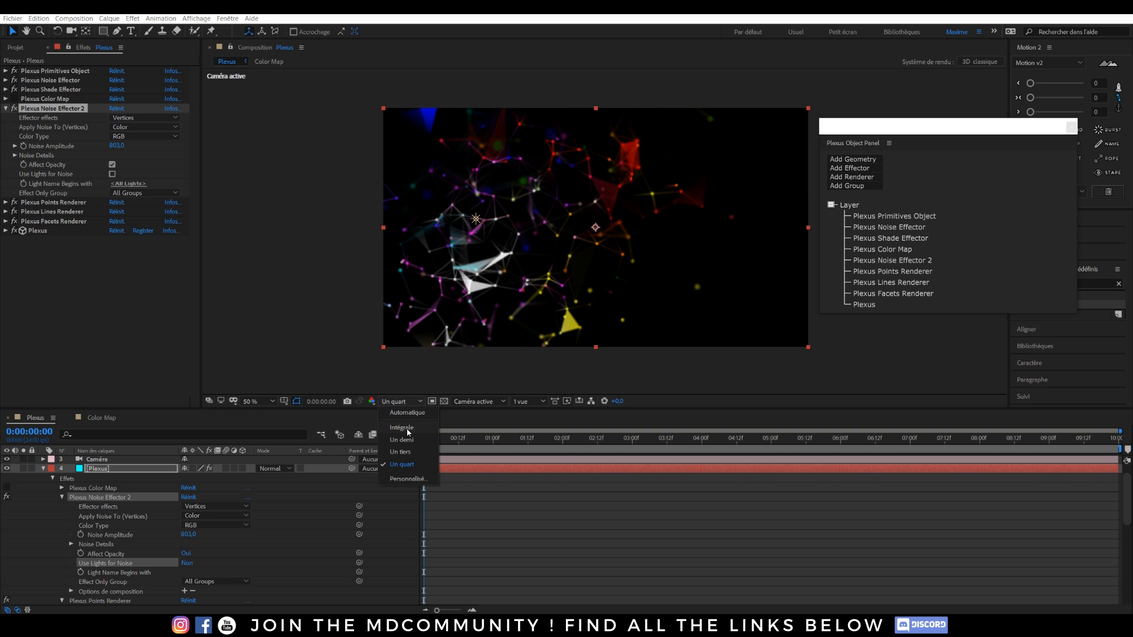
{"action": "left_click", "coordinate": [407, 429]}
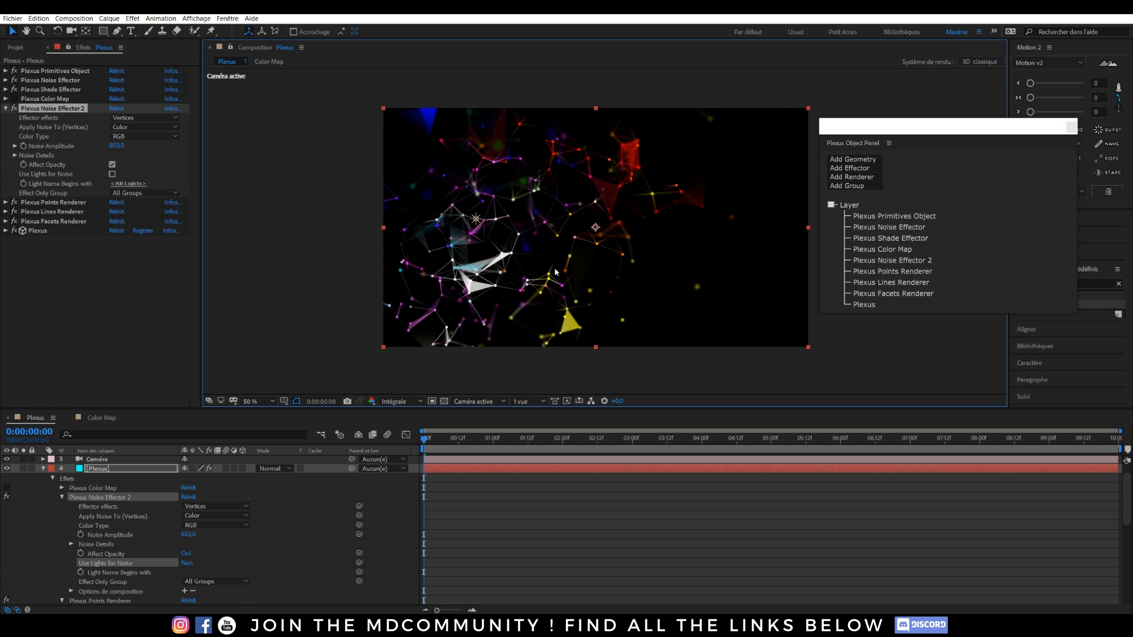
{"action": "left_click", "coordinate": [97, 469]}
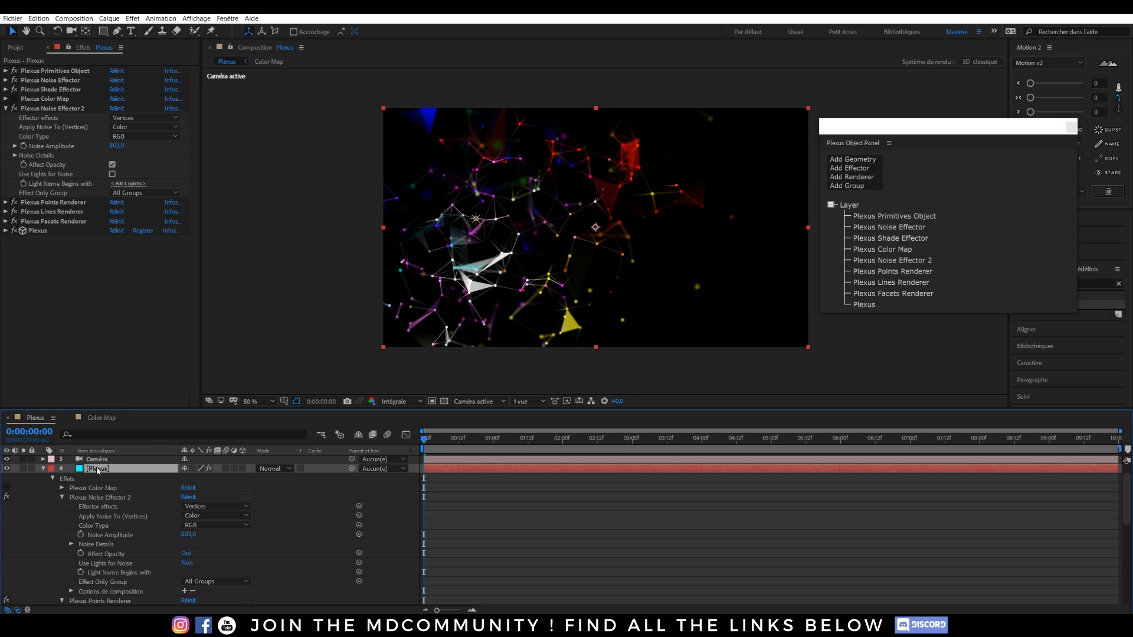
{"action": "left_click", "coordinate": [43, 469]}
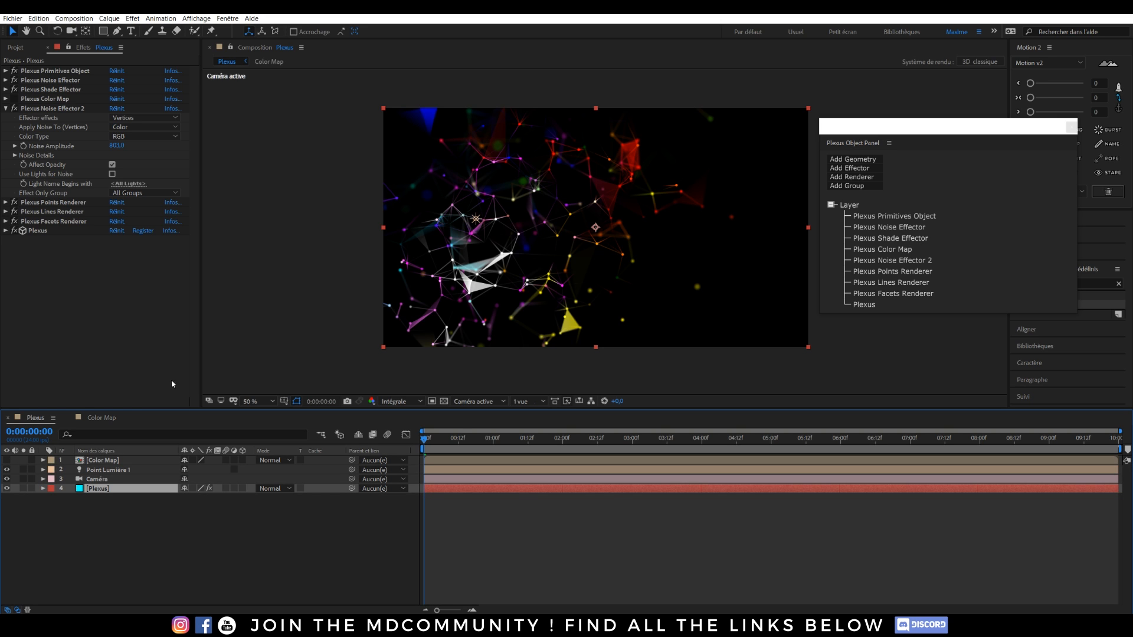
Switch the noise Color Type to HSL and adjust Noise Amplitude to about 659.
{"action": "left_click", "coordinate": [131, 130]}
{"action": "left_click", "coordinate": [226, 166]}
{"action": "left_click", "coordinate": [130, 138]}
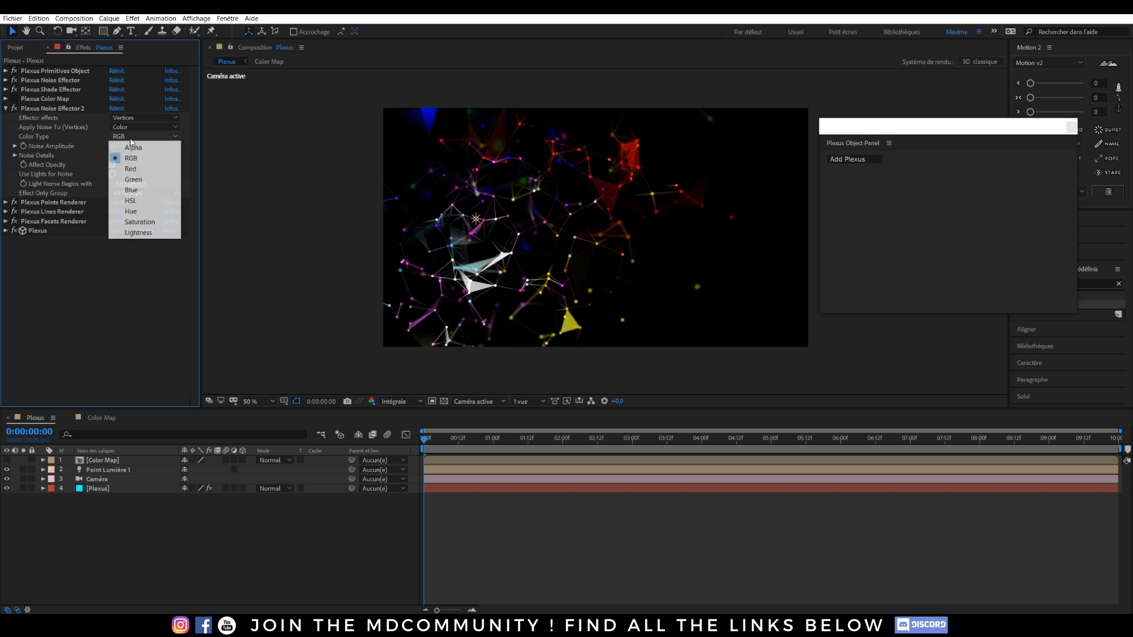
{"action": "left_click", "coordinate": [131, 201]}
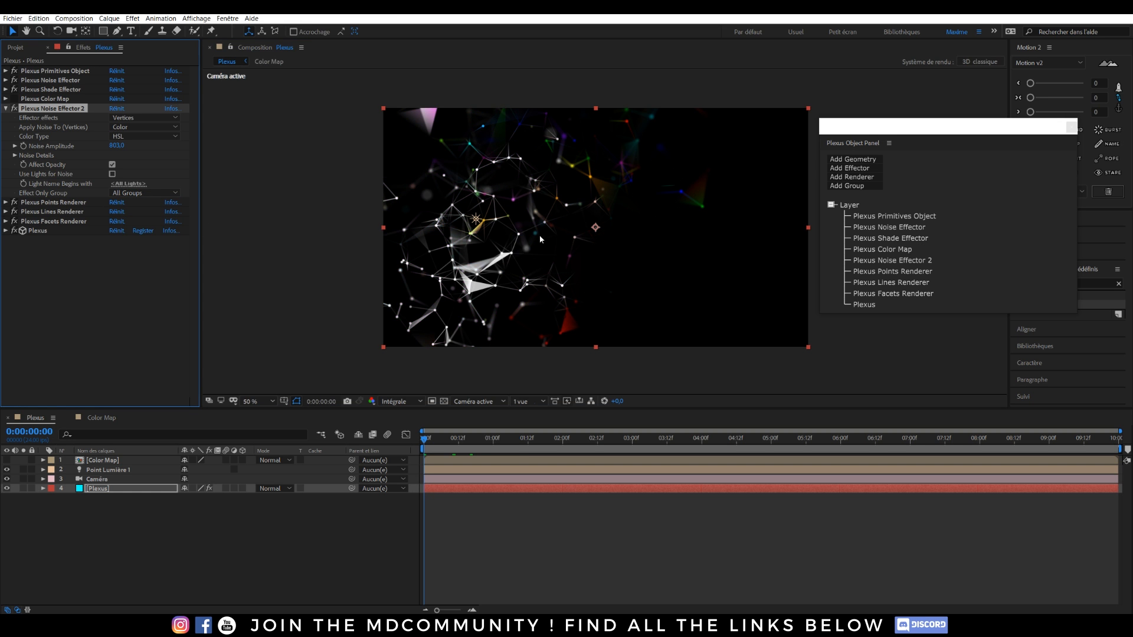
{"action": "left_click_drag", "start_coordinate": [118, 145], "coordinate": [236, 149]}
{"action": "left_click_drag", "start_coordinate": [58, 147], "coordinate": [32, 147]}
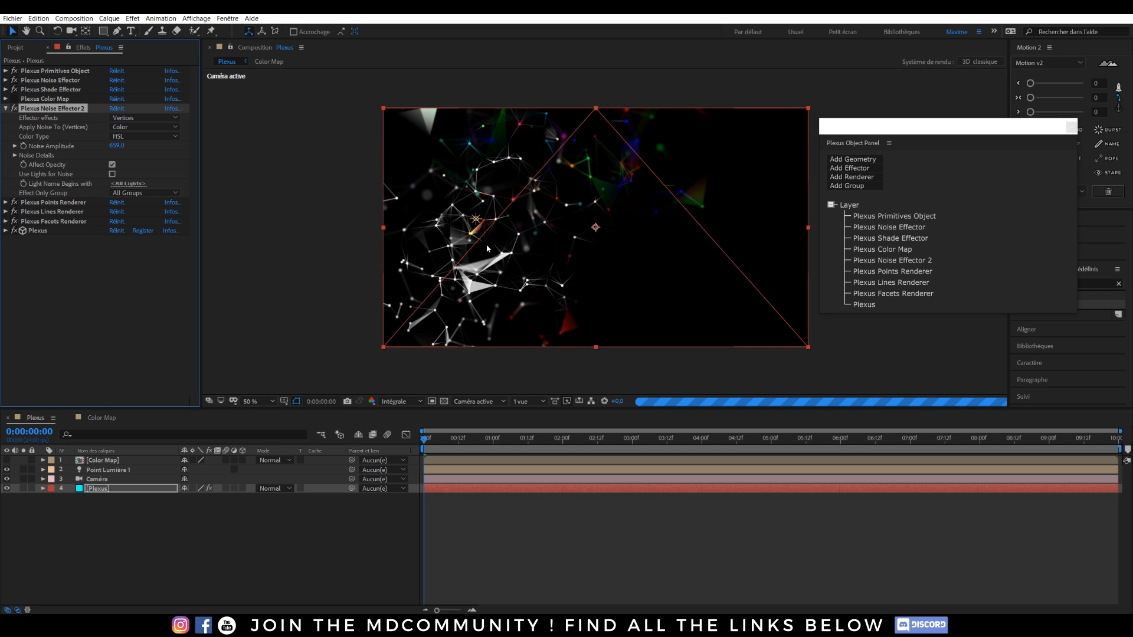
Switch Color Type back to RGB and set Noise Amplitude to -1000.
{"action": "left_click", "coordinate": [144, 136]}
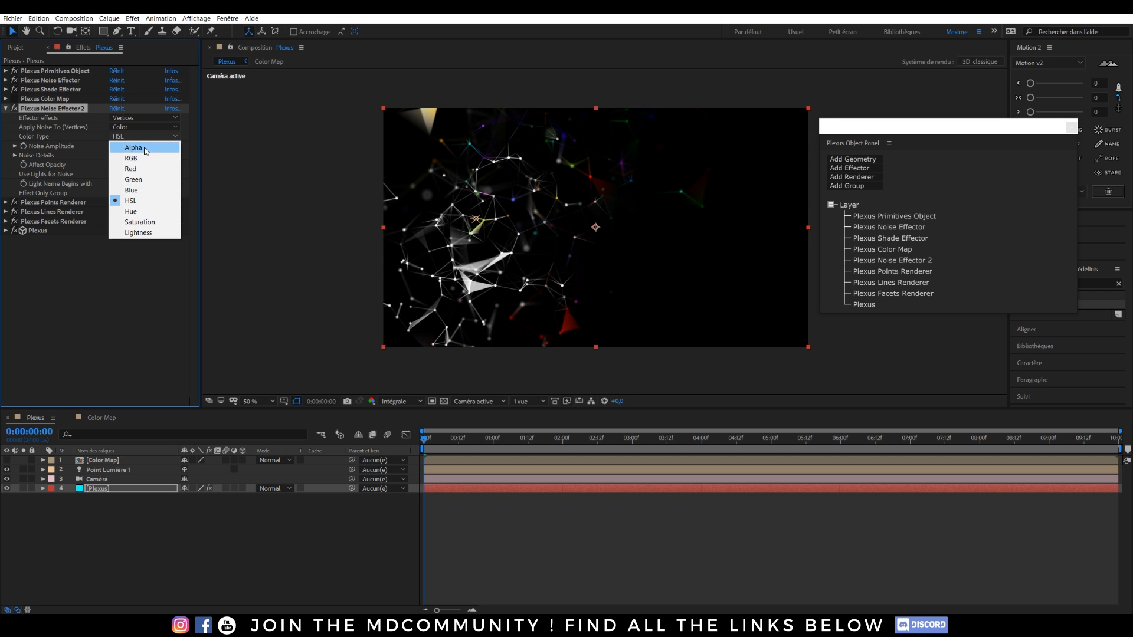
{"action": "left_click", "coordinate": [133, 154]}
{"action": "left_click", "coordinate": [116, 145]}
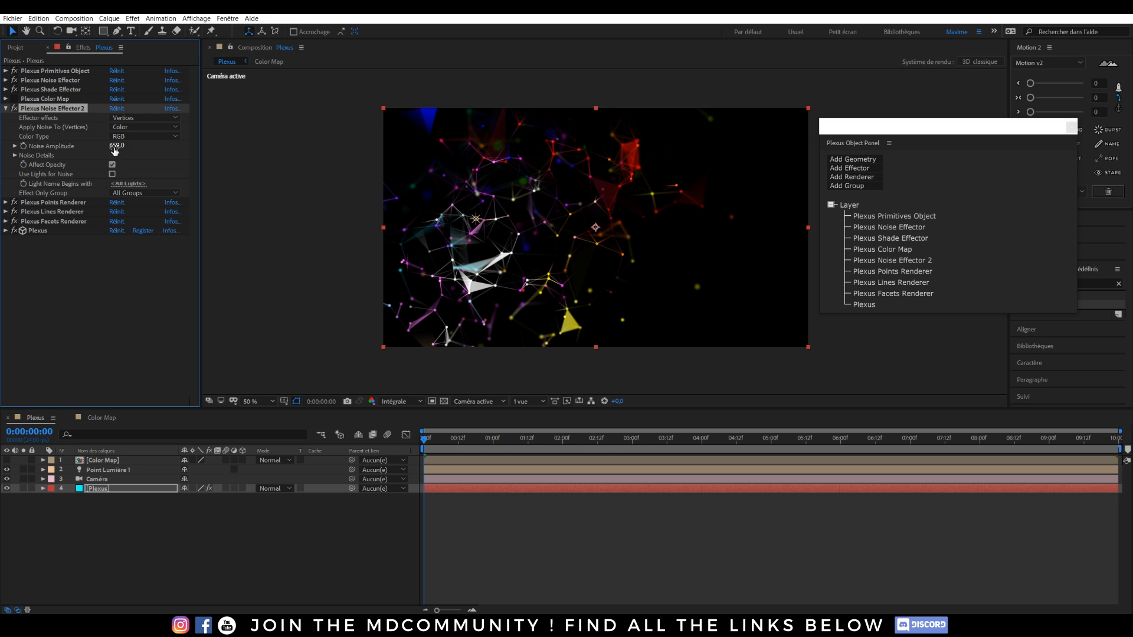
{"action": "type", "text": "-1000"}
{"action": "key", "text": "Return"}
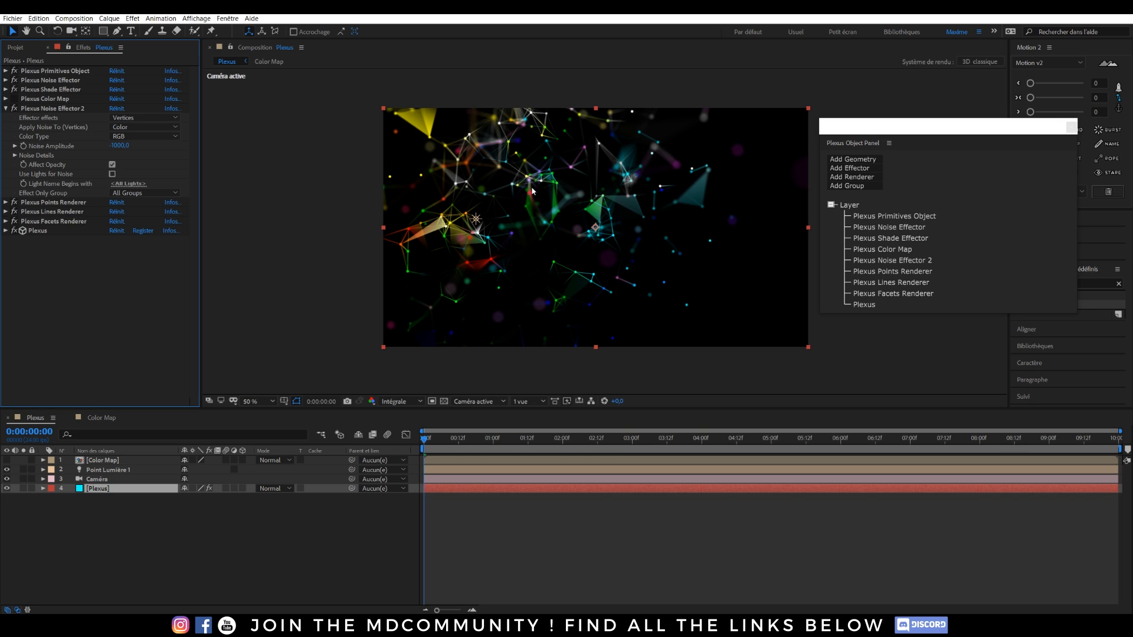
Turn off the Plexus Facets Renderer and bring Noise Amplitude to -198.
{"action": "left_click", "coordinate": [6, 109]}
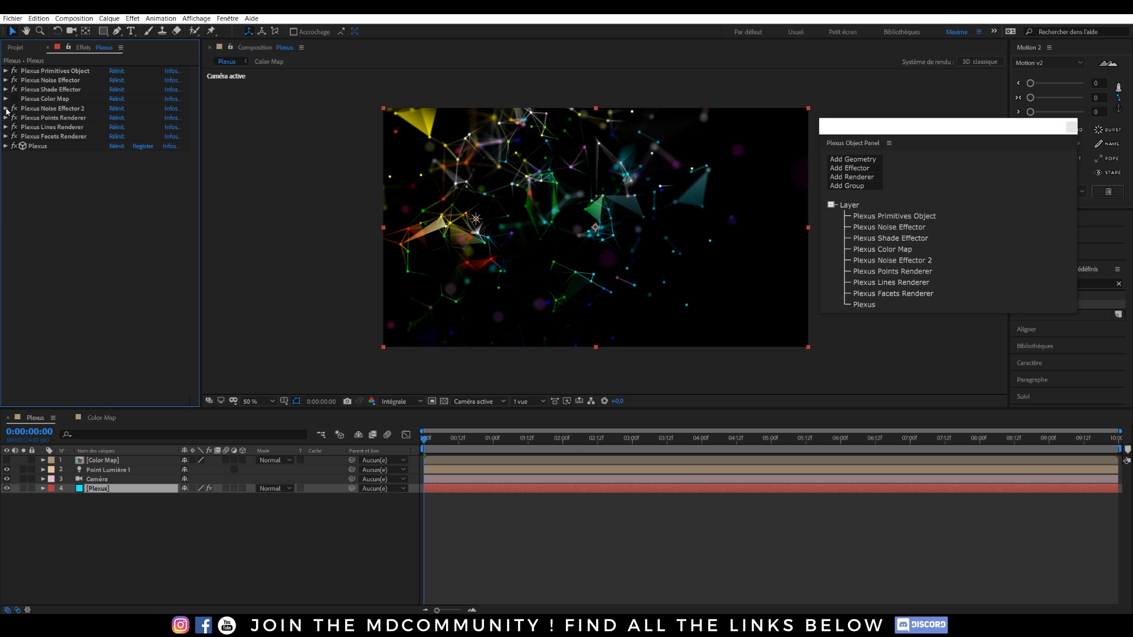
{"action": "left_click", "coordinate": [15, 137]}
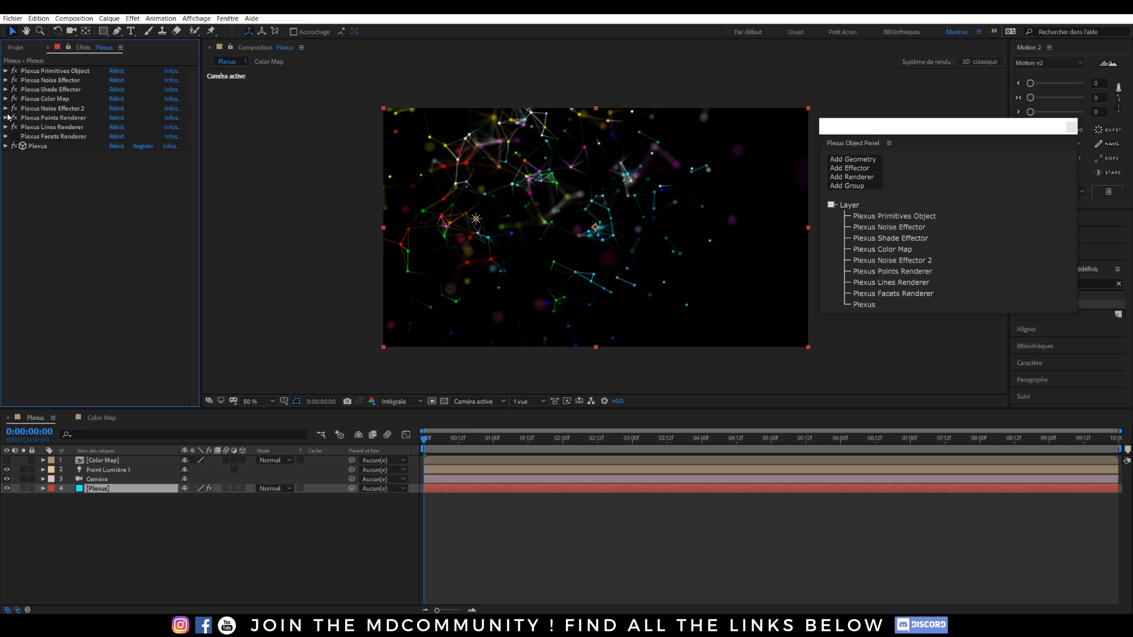
{"action": "left_click", "coordinate": [6, 109]}
{"action": "left_click", "coordinate": [118, 145]}
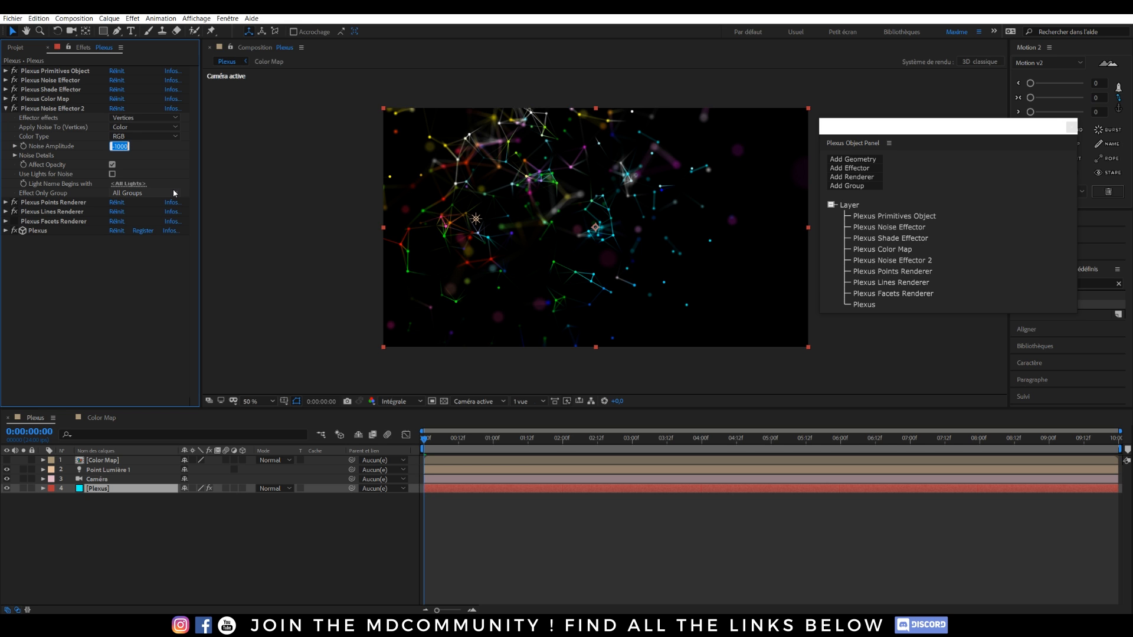
{"action": "key", "text": "Return"}
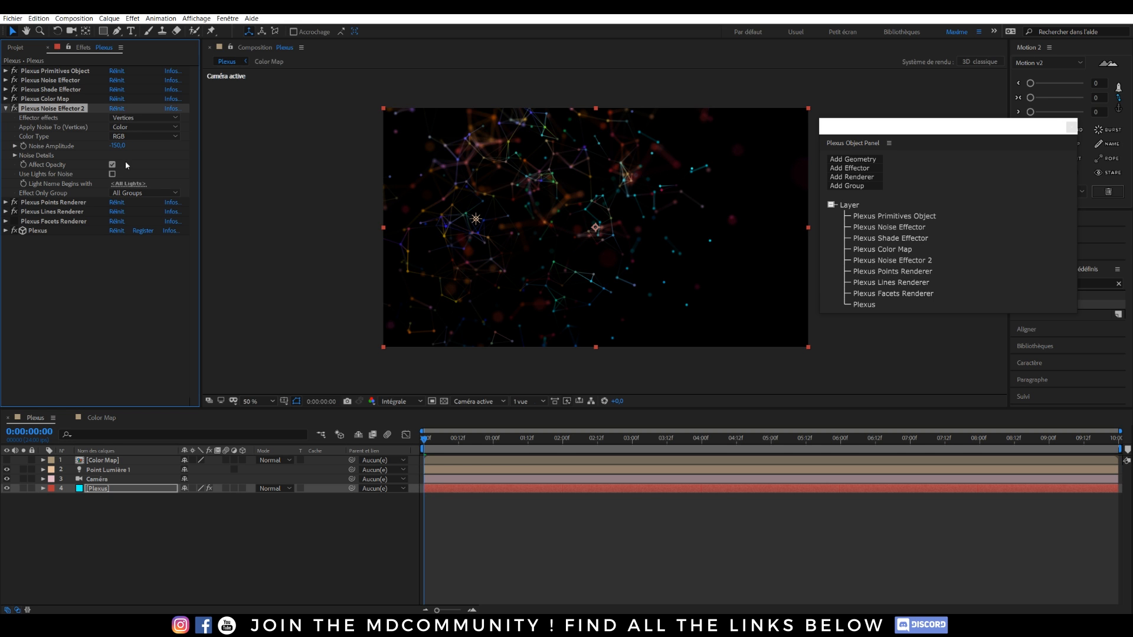
{"action": "left_click_drag", "start_coordinate": [121, 146], "coordinate": [86, 138]}
In the Color Map precomp, eyedrop red into Couleur 2 and orange into Couleur 4.
{"action": "double_click", "coordinate": [94, 461]}
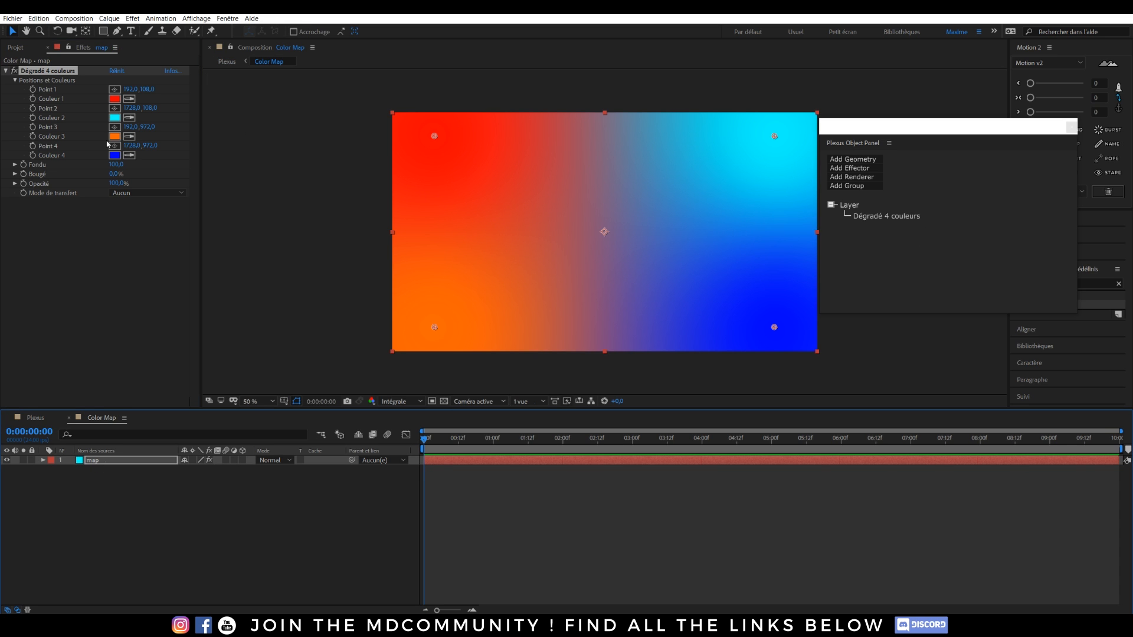
{"action": "left_click", "coordinate": [128, 119]}
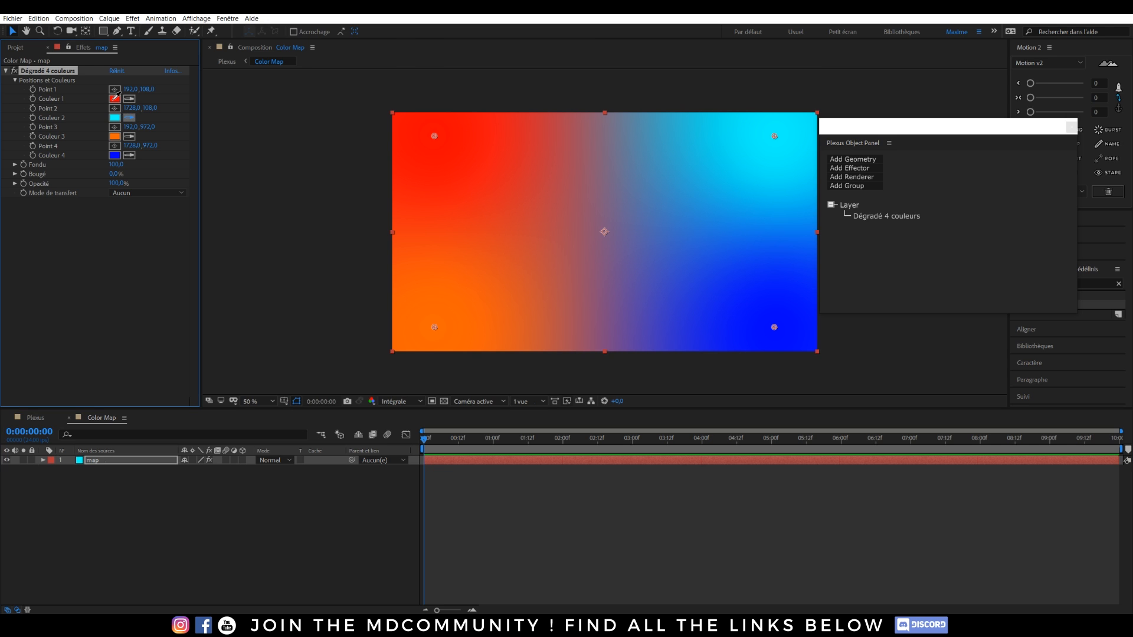
{"action": "left_click", "coordinate": [115, 97]}
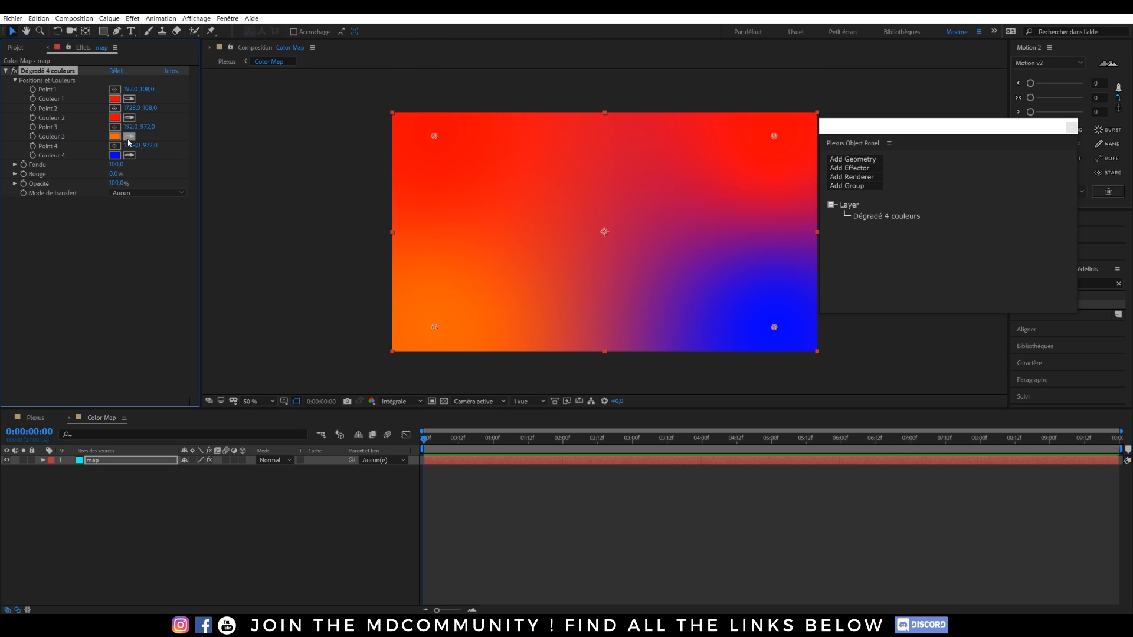
{"action": "left_click", "coordinate": [119, 135]}
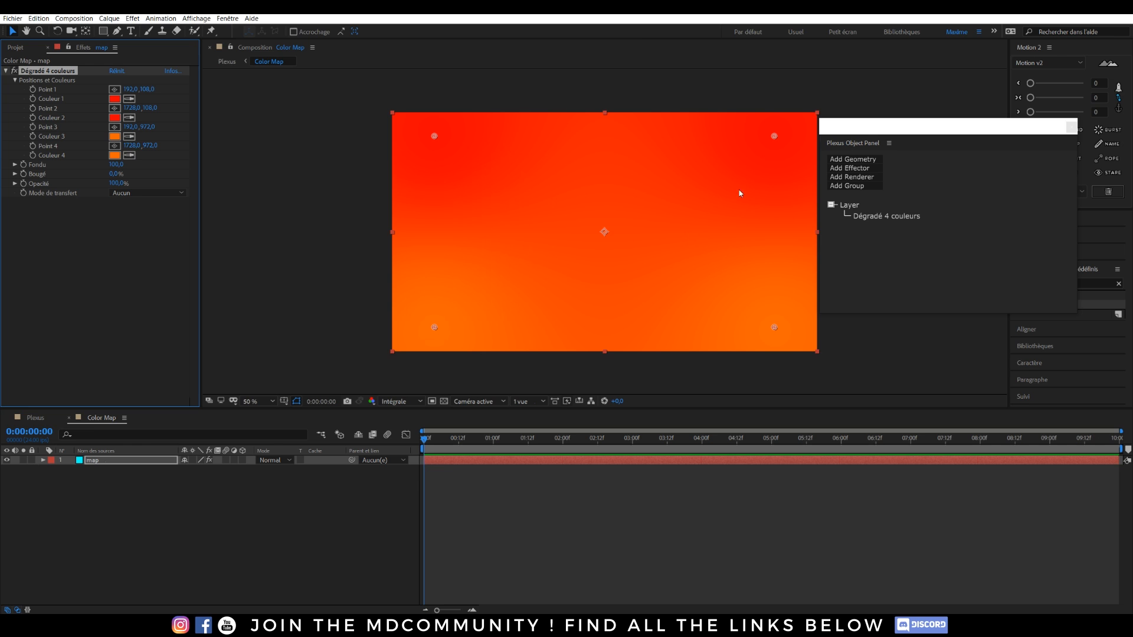
{"action": "left_click", "coordinate": [35, 418]}
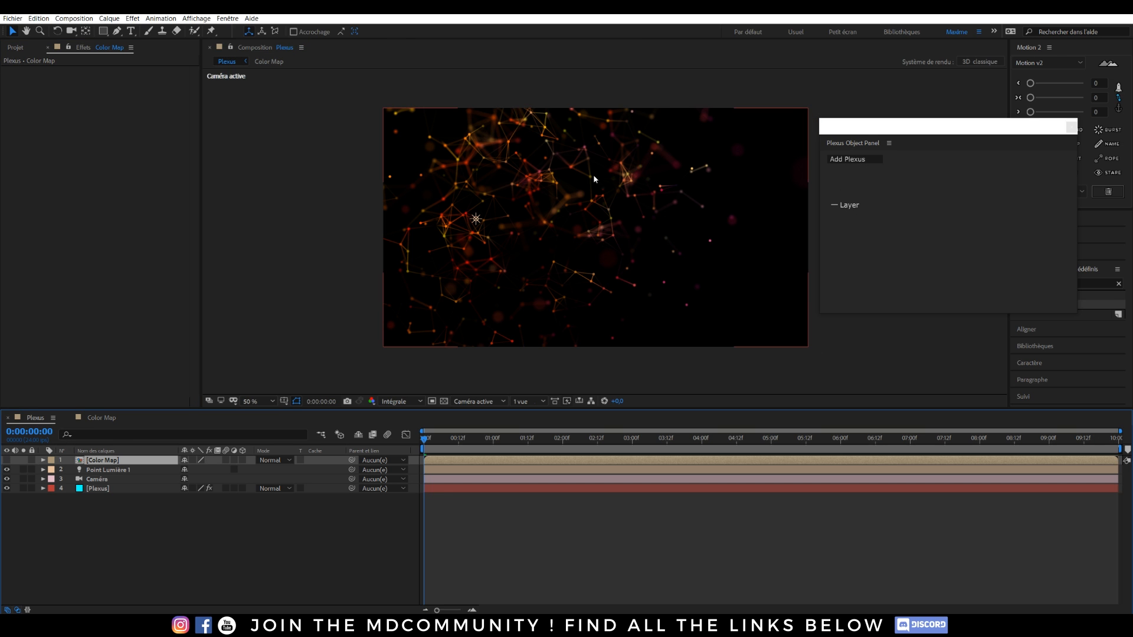
Scrub the Plexus Noise Amplitude to 194.
{"action": "left_click", "coordinate": [96, 489]}
{"action": "mouse_move", "coordinate": [118, 147]}
{"action": "left_mouse_down"}
{"action": "mouse_move", "coordinate": [45, 138]}
{"action": "mouse_move", "coordinate": [124, 145]}
{"action": "left_mouse_up"}
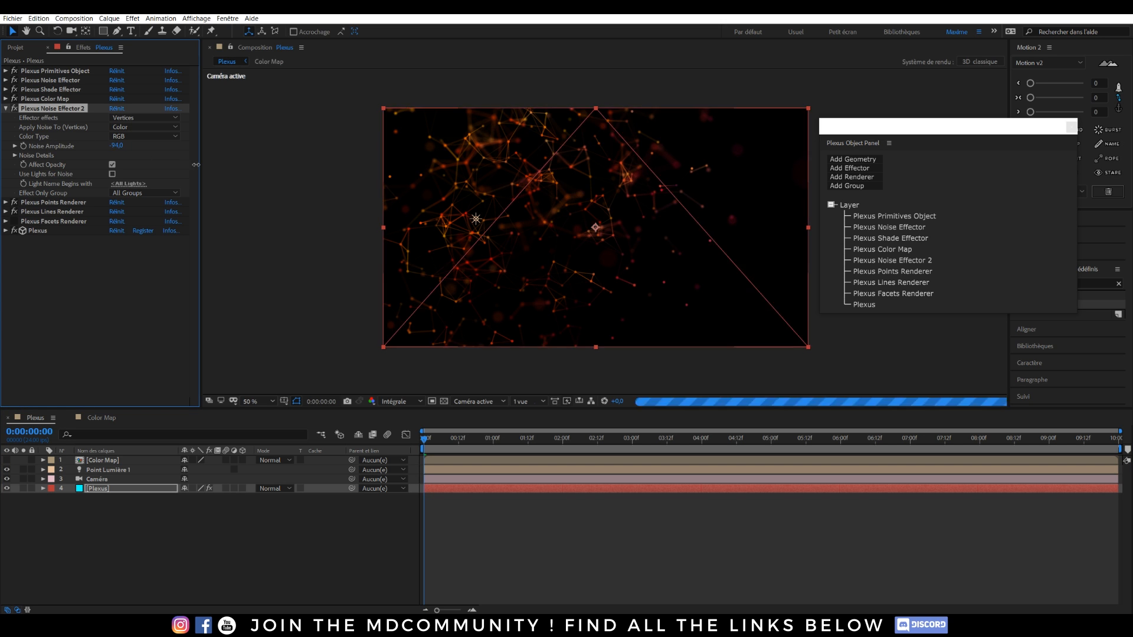
{"action": "left_click_drag", "start_coordinate": [222, 167], "coordinate": [354, 163]}
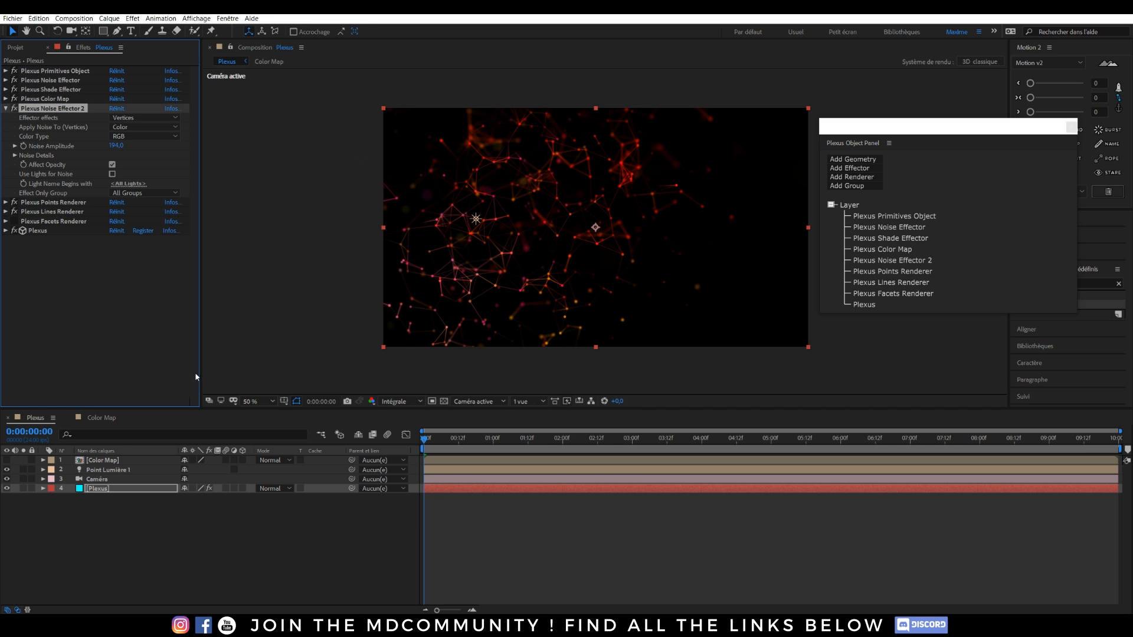
Set the Plexus Points Renderer point size to 6.
{"action": "left_click", "coordinate": [98, 488]}
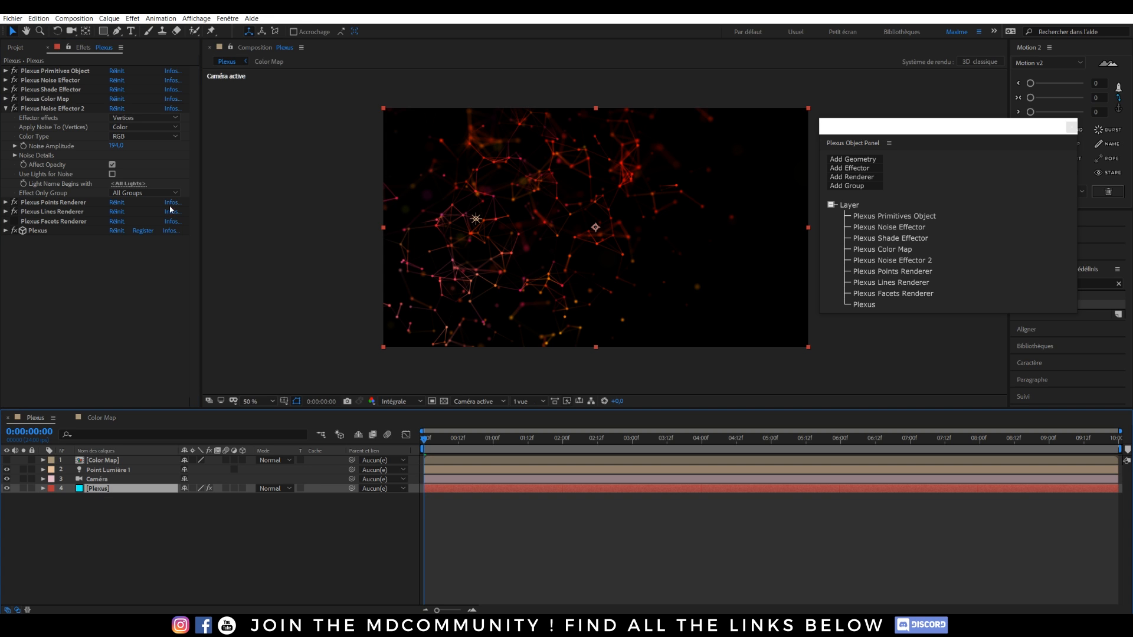
{"action": "left_click", "coordinate": [6, 109]}
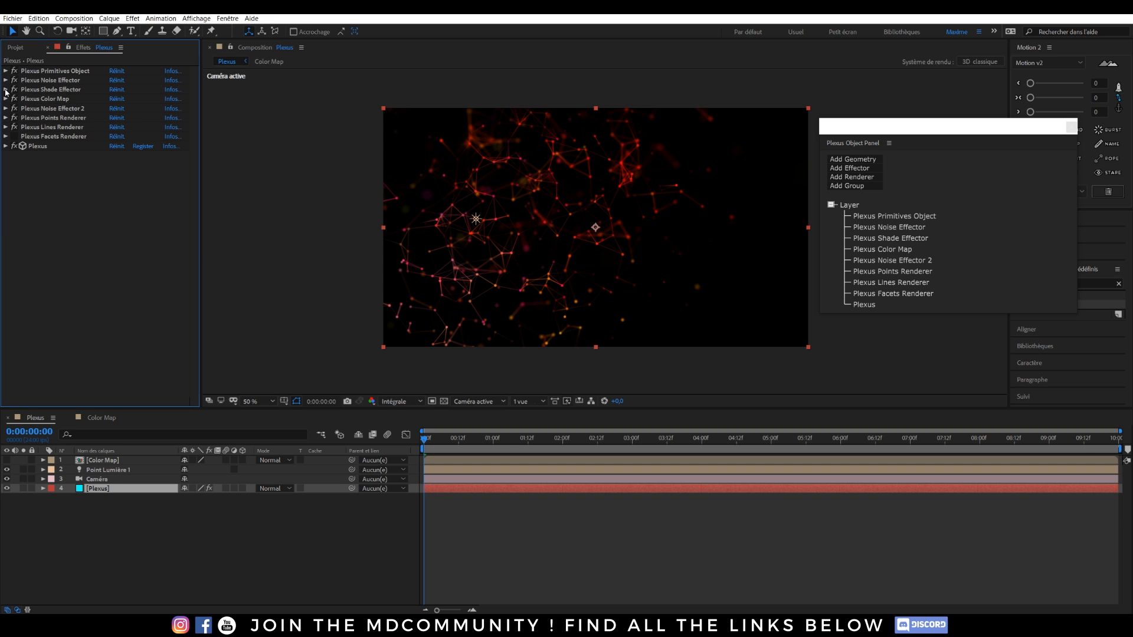
{"action": "left_click", "coordinate": [6, 118]}
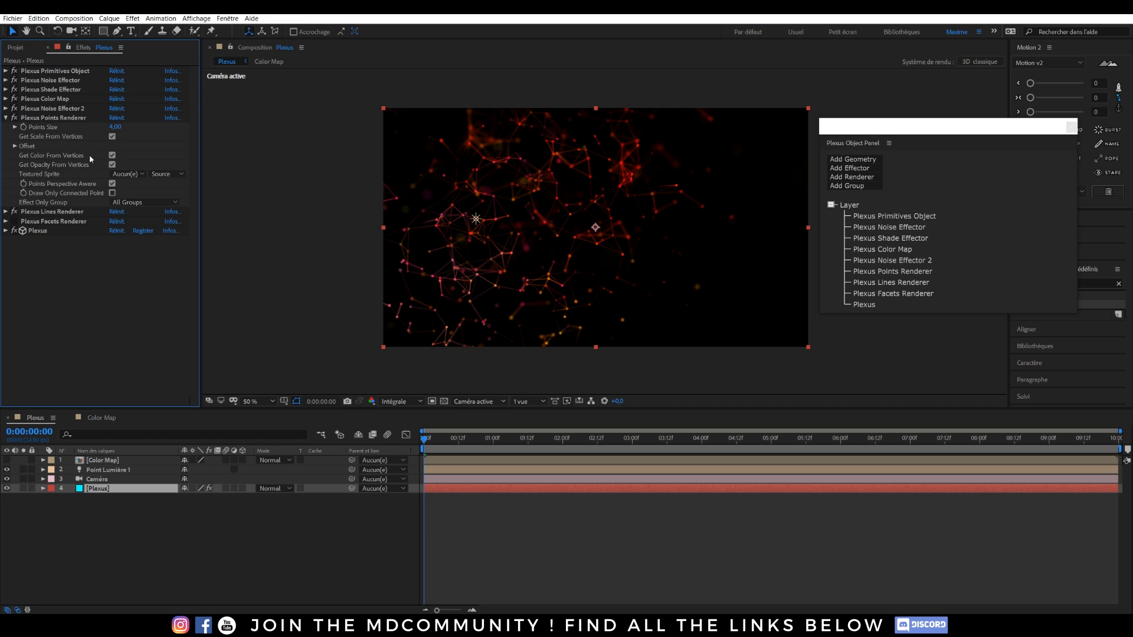
{"action": "left_click", "coordinate": [115, 127]}
{"action": "left_click", "coordinate": [211, 152]}
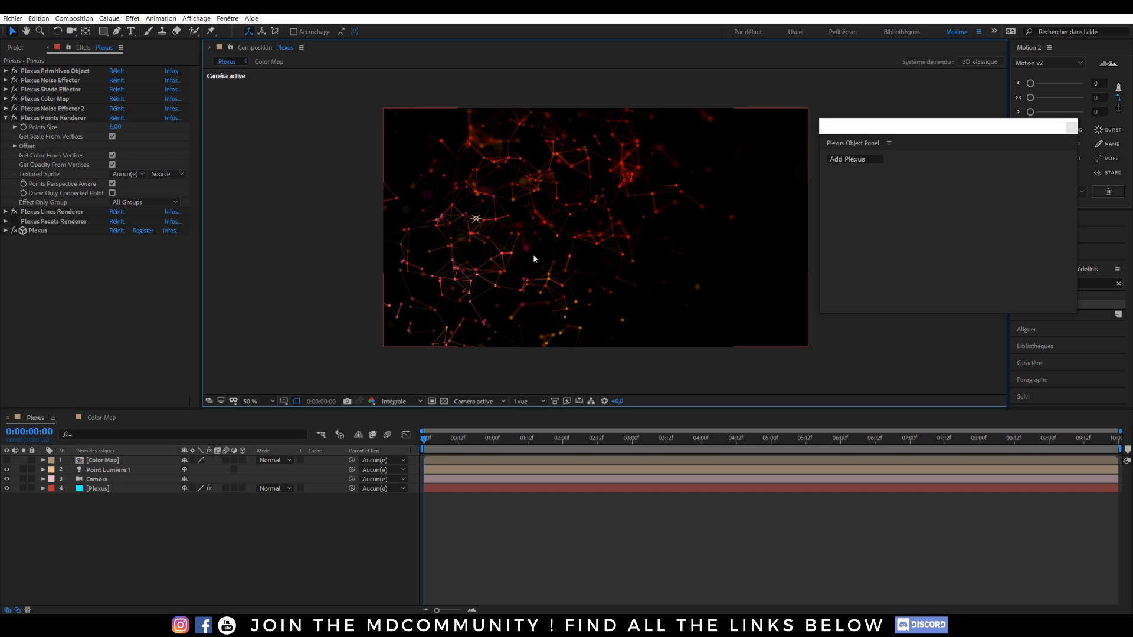
{"action": "left_click", "coordinate": [6, 118]}
Set the Plexus Lines Renderer Line Thickness to 2.
{"action": "left_click", "coordinate": [5, 128]}
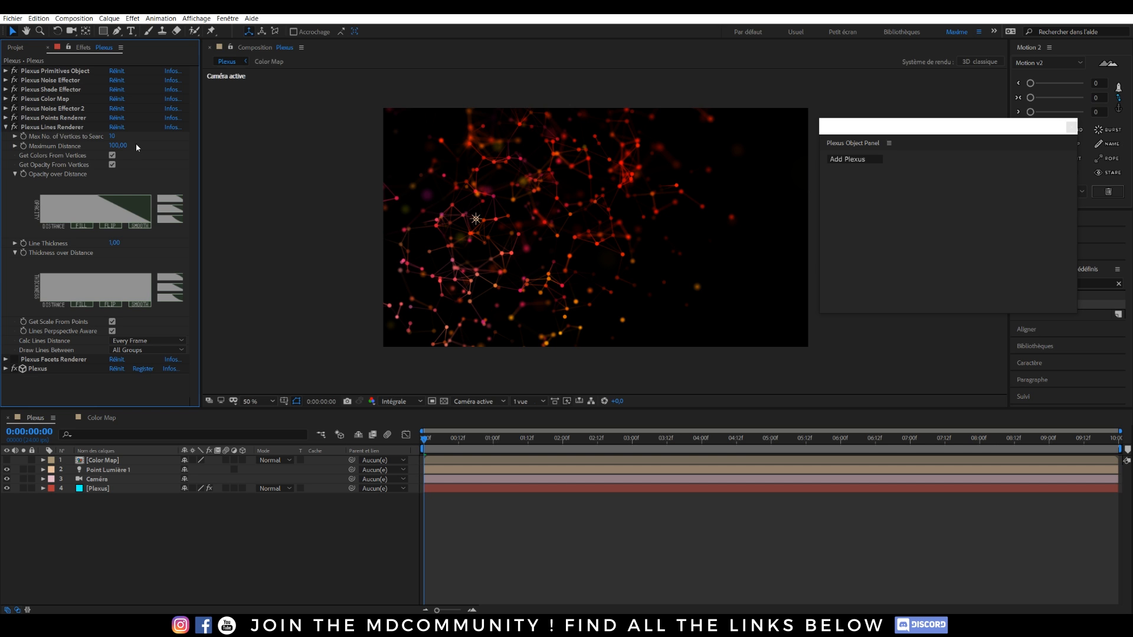
{"action": "left_click", "coordinate": [114, 243]}
{"action": "type", "text": "2"}
{"action": "left_click", "coordinate": [268, 258]}
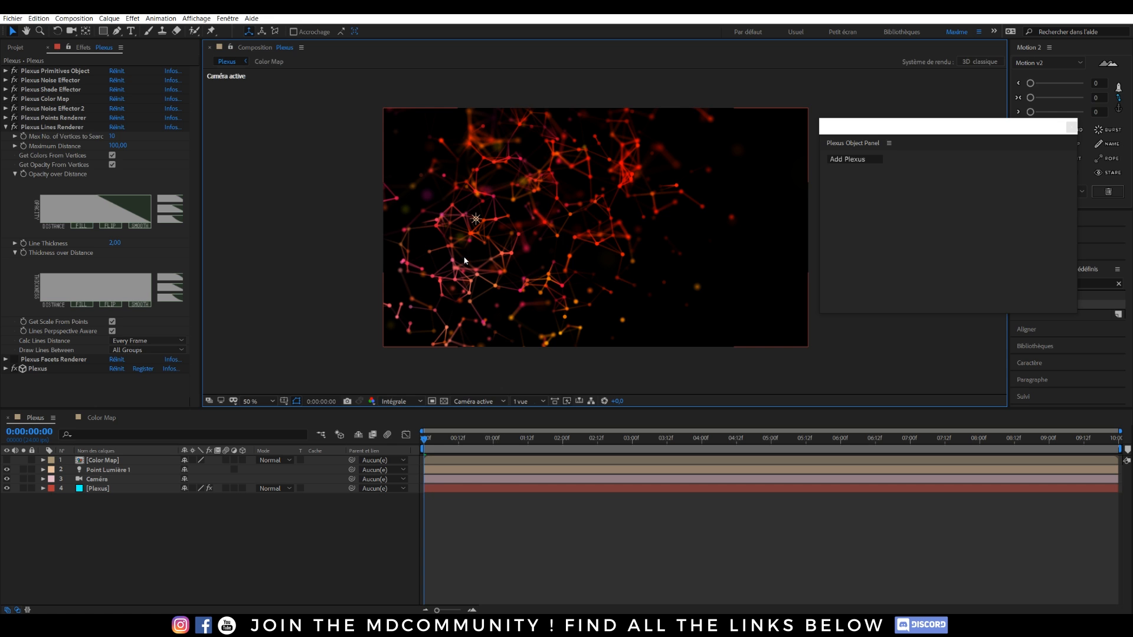
Try orbiting the scene camera with the Unified Camera tool, then undo the orbit.
{"action": "key", "text": "c"}
{"action": "left_click_drag", "start_coordinate": [479, 217], "coordinate": [480, 219]}
{"action": "key", "text": "ctrl+z"}
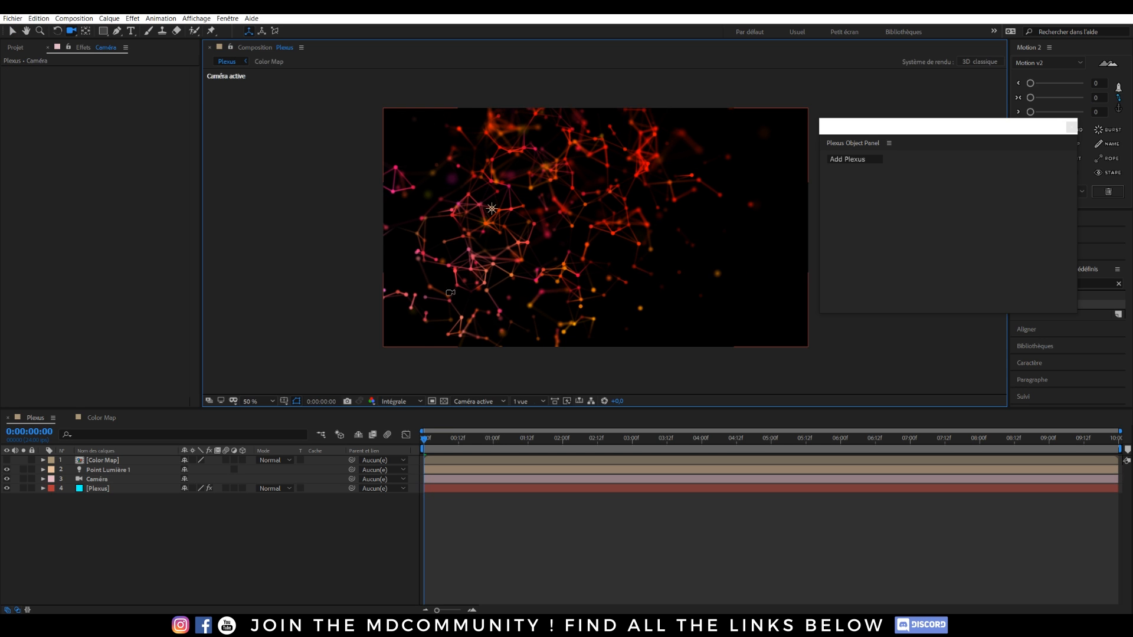
Drop preview resolution to Un quart and keyframe all Caméra transform properties at 0:00.
{"action": "left_click", "coordinate": [416, 403]}
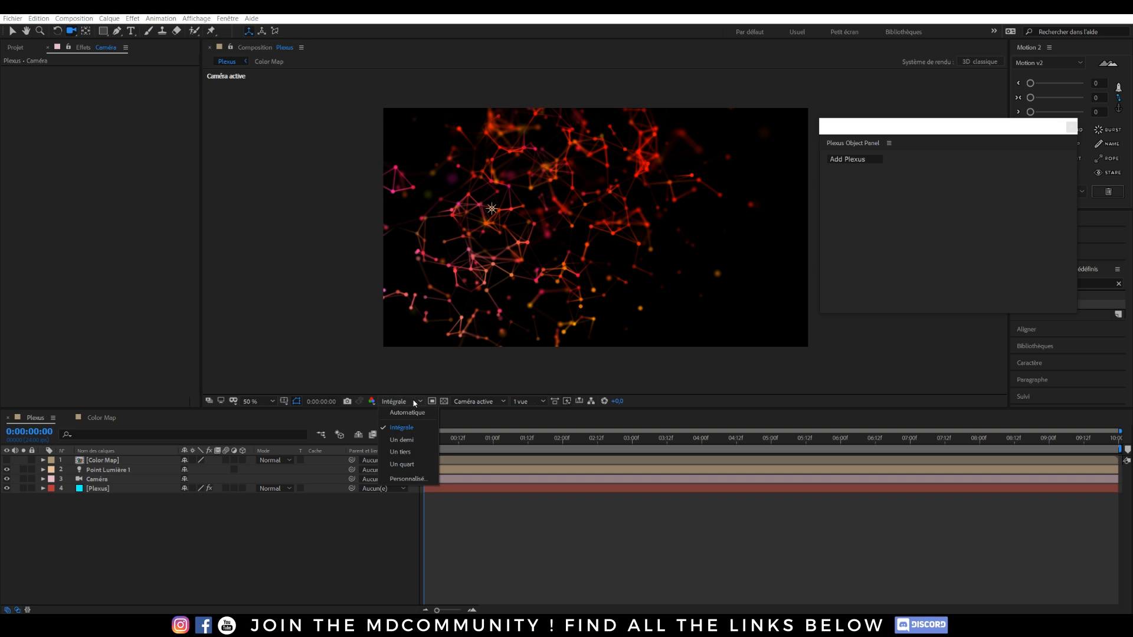
{"action": "left_click", "coordinate": [410, 465]}
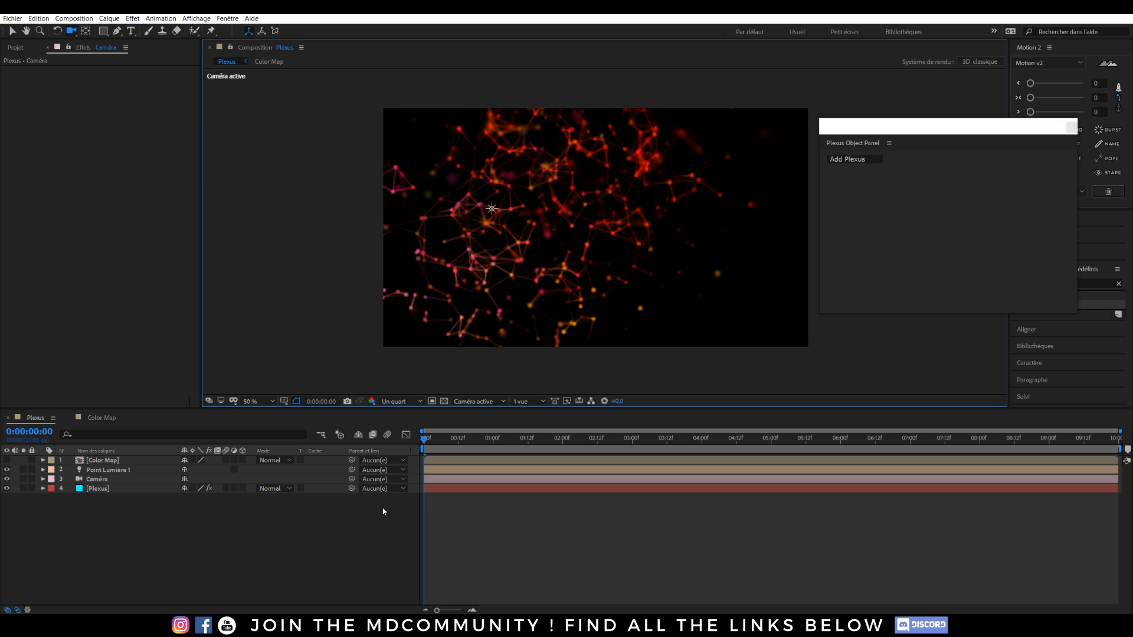
{"action": "left_click", "coordinate": [43, 479]}
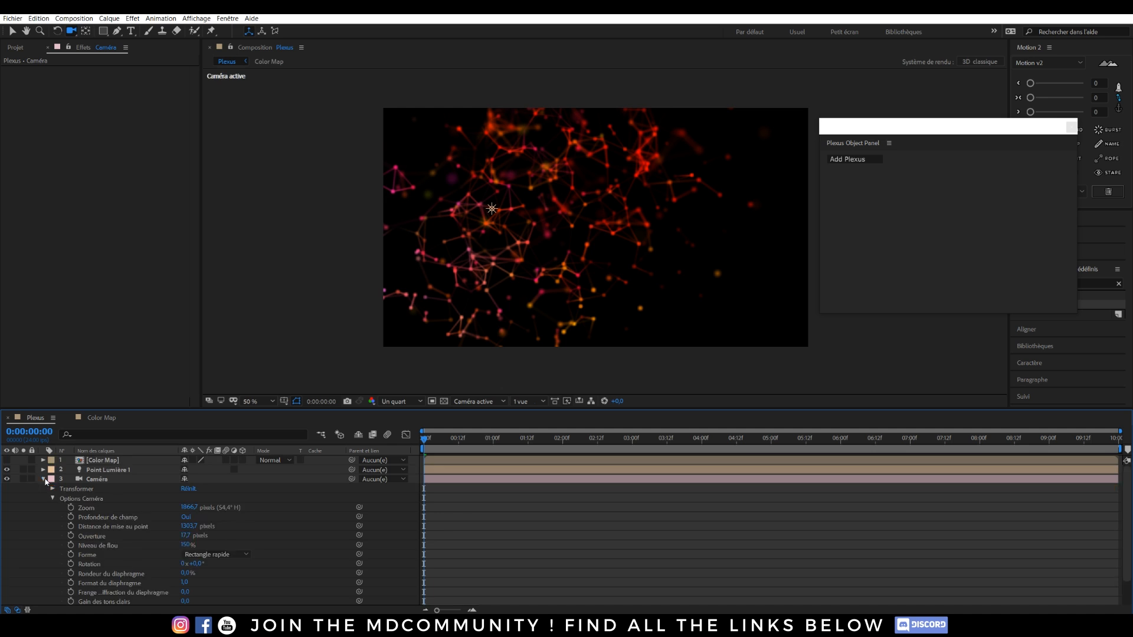
{"action": "scroll", "coordinate": [70, 497], "scroll_direction": "down", "scroll_amount": 1}
{"action": "left_click", "coordinate": [52, 480]}
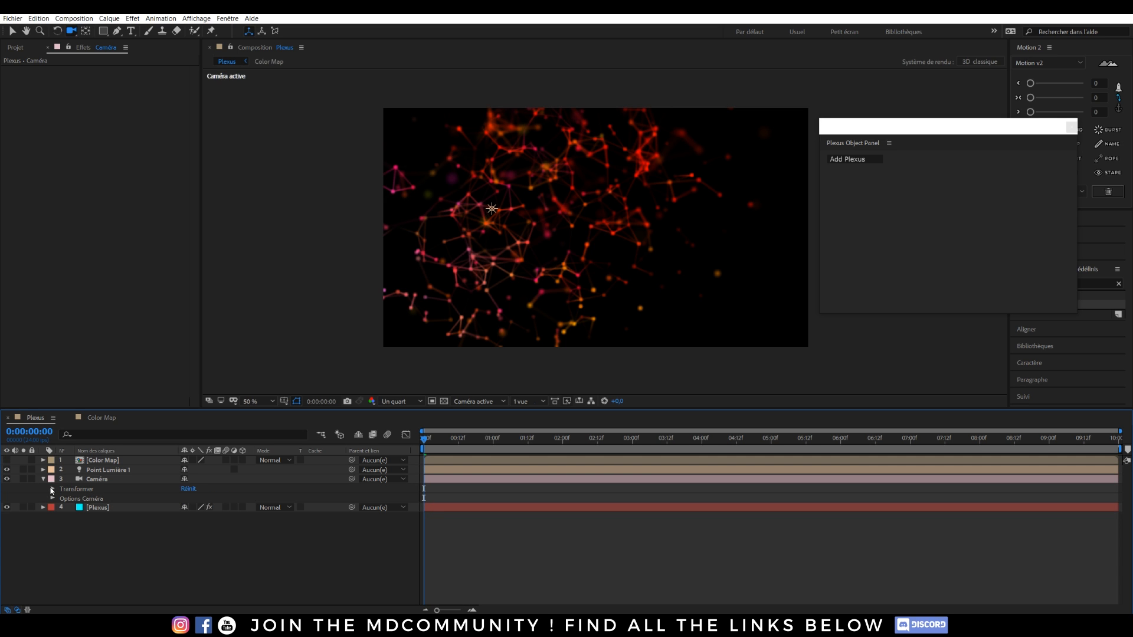
{"action": "left_click", "coordinate": [52, 489]}
{"action": "left_click_drag", "start_coordinate": [71, 498], "coordinate": [72, 546]}
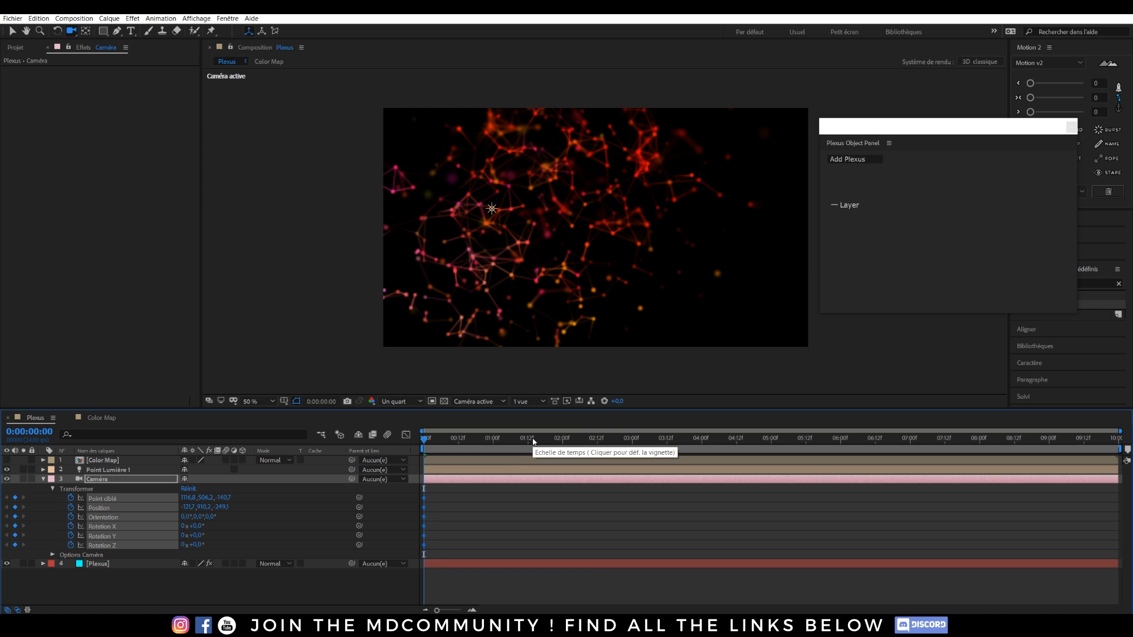
At 3:00, move the camera to a new framing and keyframe every transform property.
{"action": "left_click_drag", "start_coordinate": [597, 441], "coordinate": [633, 447]}
{"action": "left_click_drag", "start_coordinate": [543, 210], "coordinate": [571, 208]}
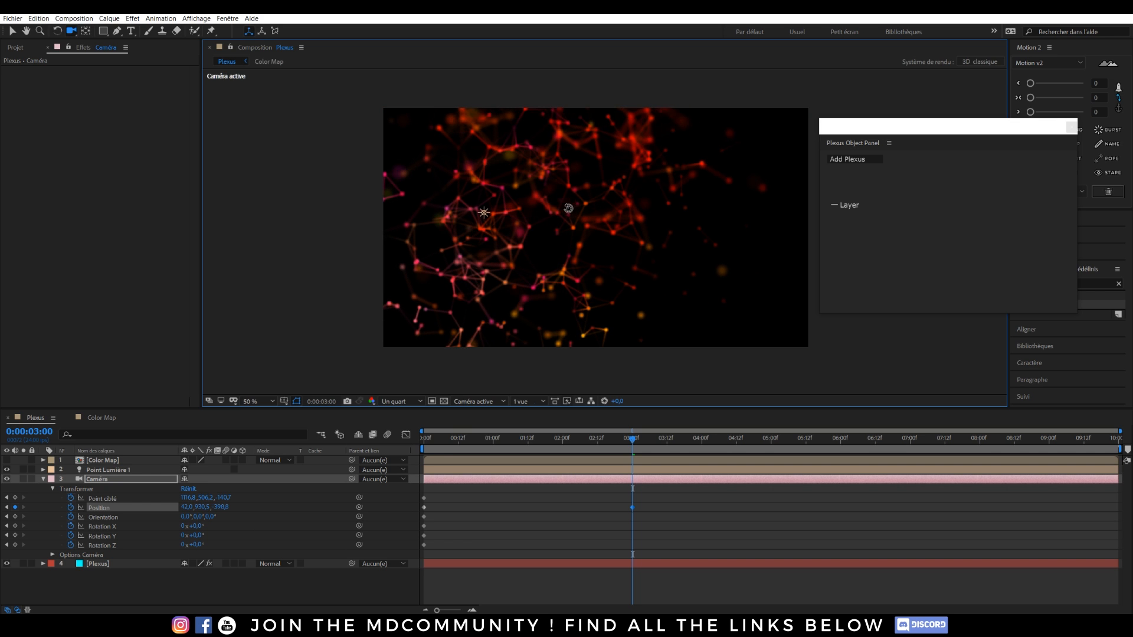
{"action": "left_click", "coordinate": [15, 498]}
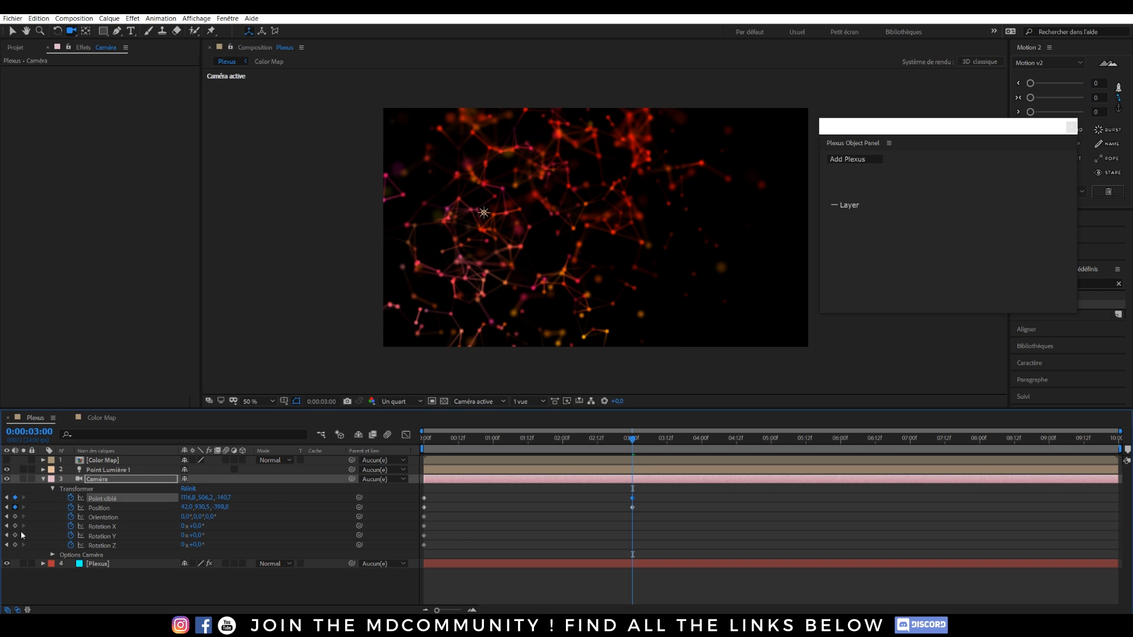
{"action": "left_click", "coordinate": [15, 517]}
{"action": "left_click", "coordinate": [15, 527]}
{"action": "left_click", "coordinate": [15, 536]}
{"action": "left_click", "coordinate": [14, 545]}
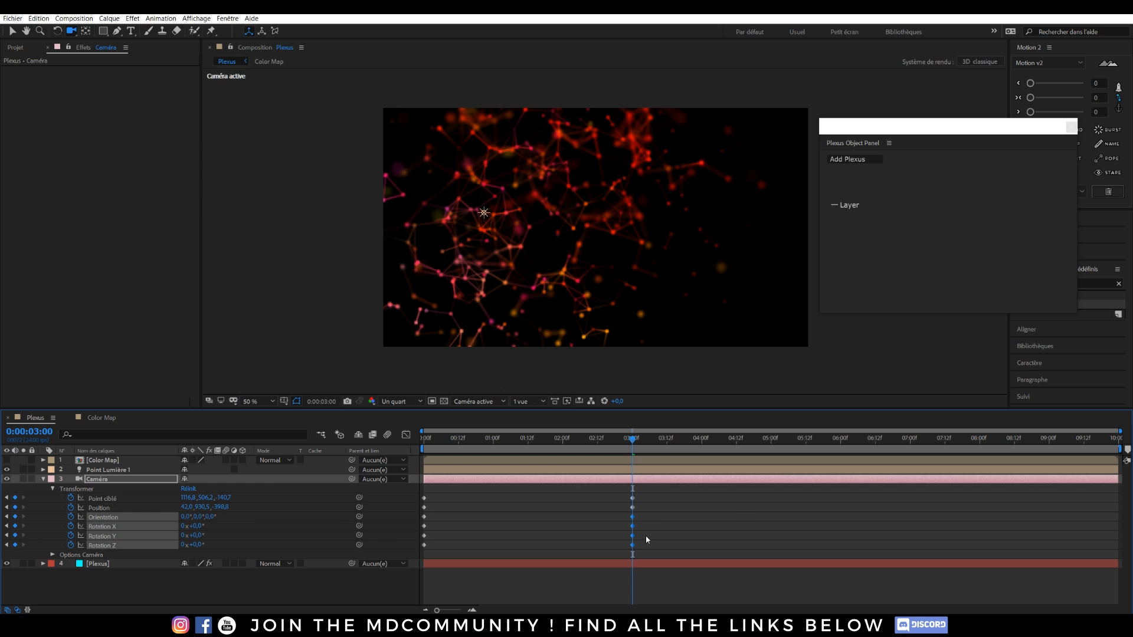
{"action": "left_click_drag", "start_coordinate": [647, 554], "coordinate": [357, 490]}
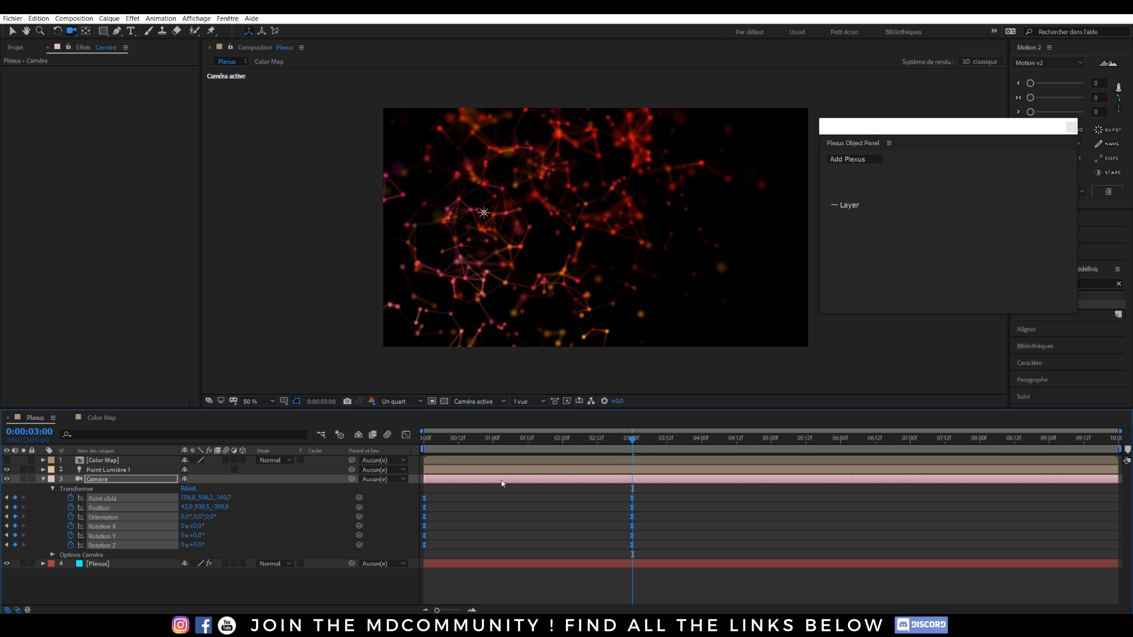
Preview and scrub through the camera move, then return to the start.
{"action": "left_click_drag", "start_coordinate": [630, 449], "coordinate": [420, 437]}
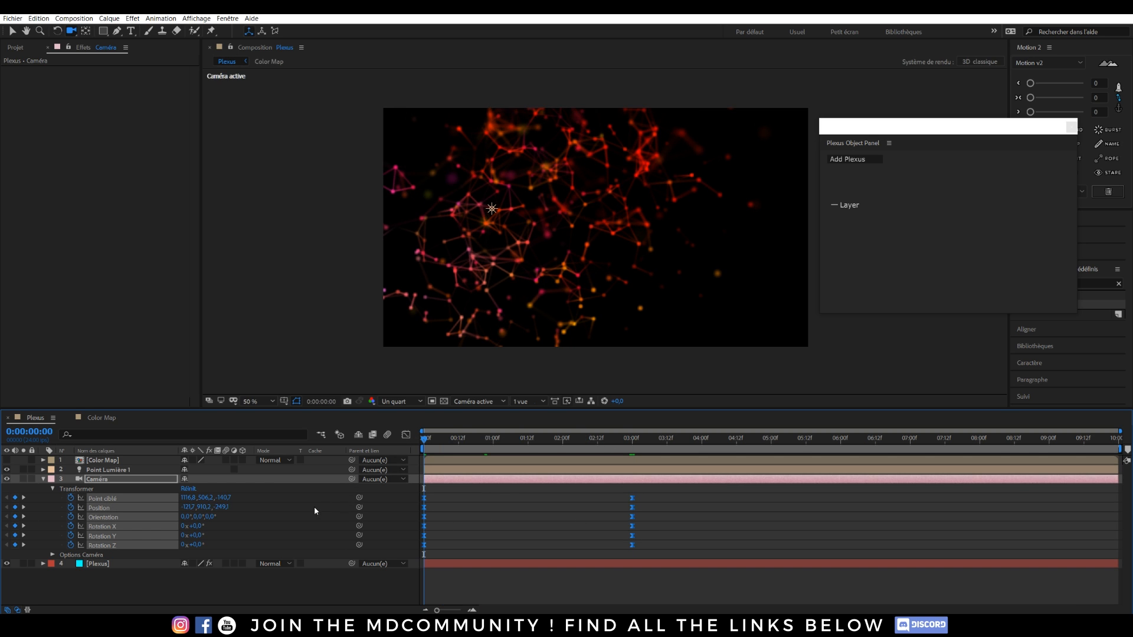
{"action": "key", "text": "space"}
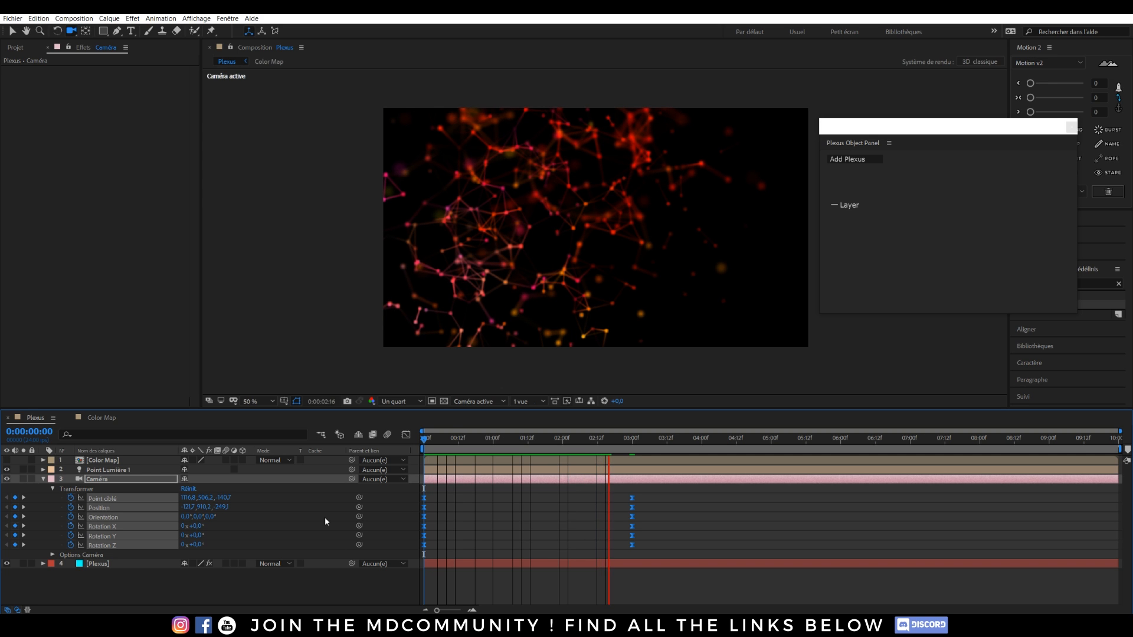
{"action": "left_click", "coordinate": [637, 450]}
{"action": "left_click_drag", "start_coordinate": [638, 450], "coordinate": [551, 437]}
{"action": "key", "text": "Home"}
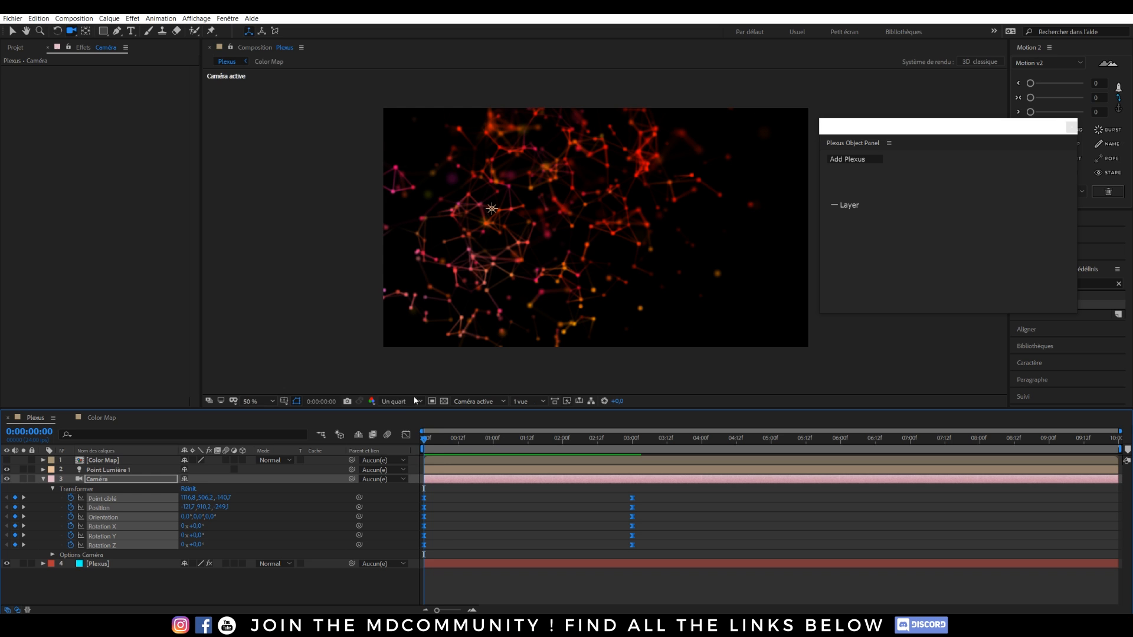
Restore Intégrale preview resolution and slightly adjust the starting camera framing.
{"action": "left_click", "coordinate": [400, 402]}
{"action": "left_click", "coordinate": [407, 432]}
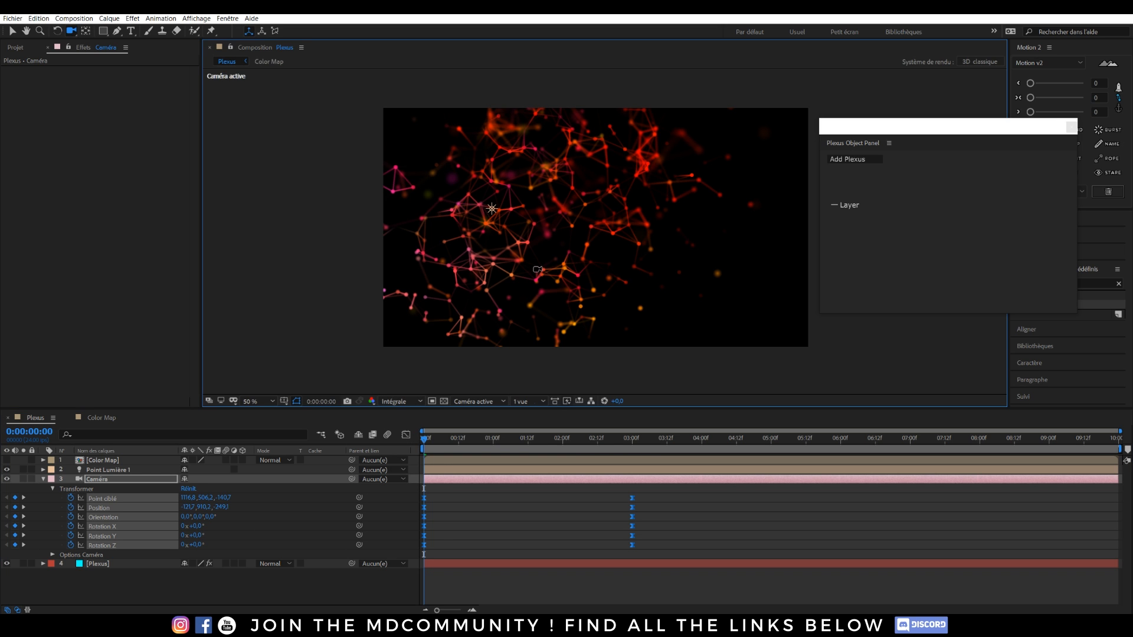
{"action": "left_click_drag", "start_coordinate": [586, 227], "coordinate": [579, 228]}
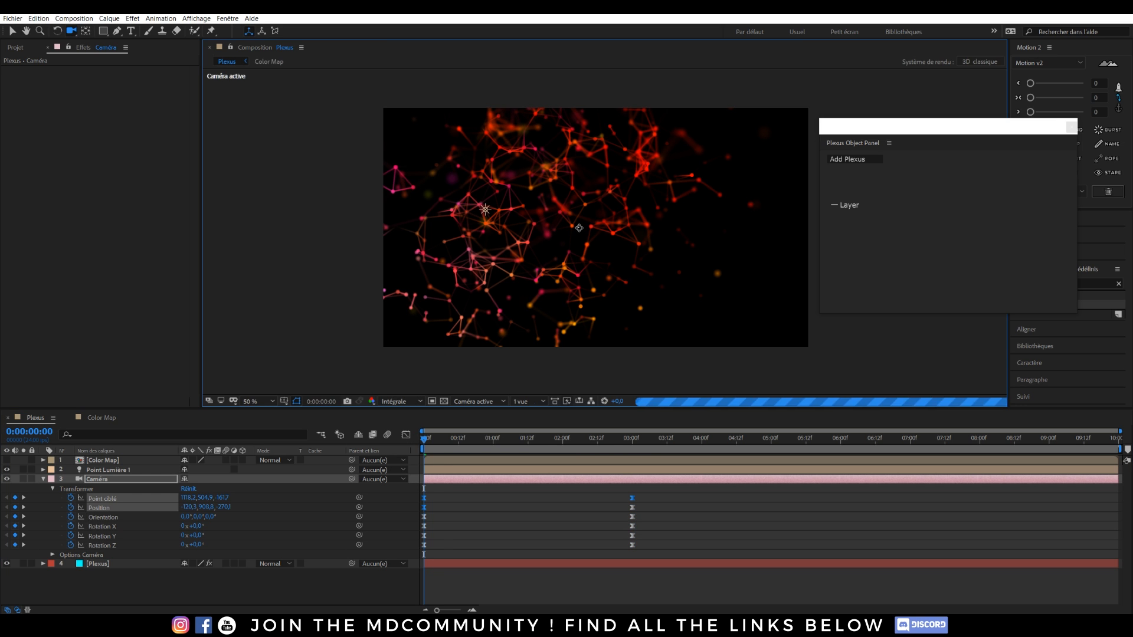
{"action": "left_click", "coordinate": [88, 480]}
{"action": "left_click", "coordinate": [43, 479]}
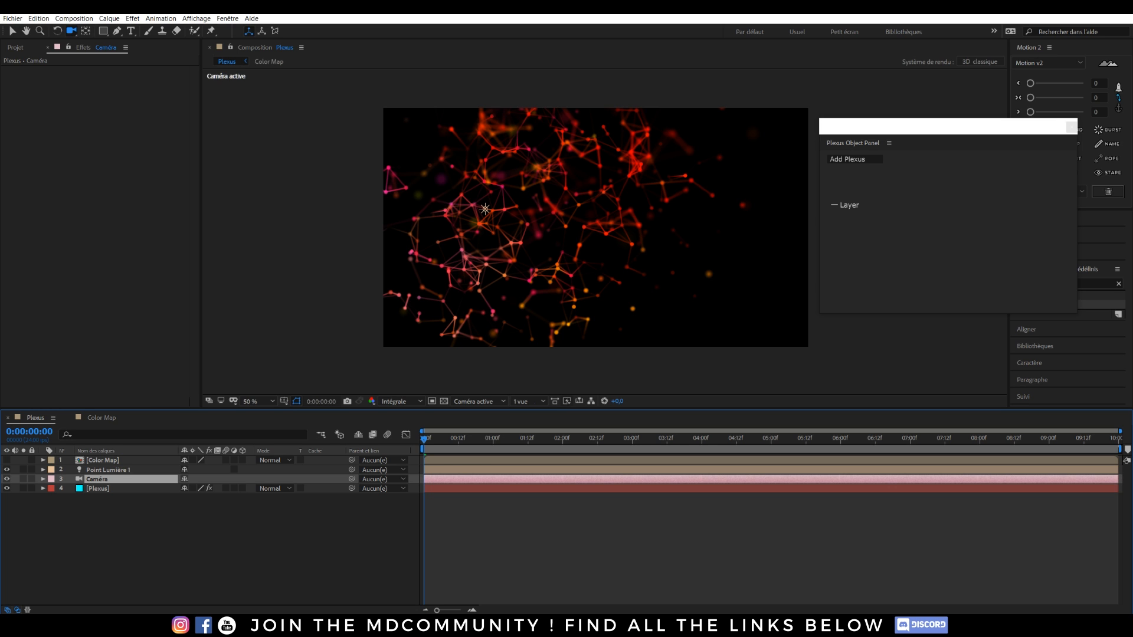
Collapse Plexus Lines Renderer and switch on the Plexus Facets Renderer effect.
{"action": "left_click", "coordinate": [87, 489]}
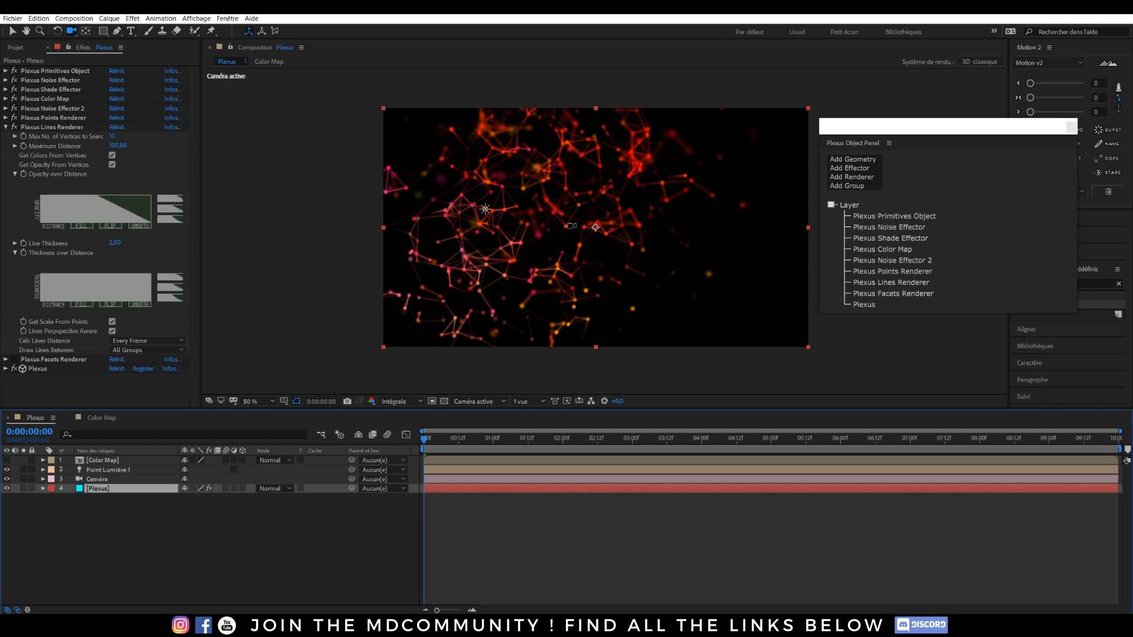
{"action": "left_click", "coordinate": [6, 127]}
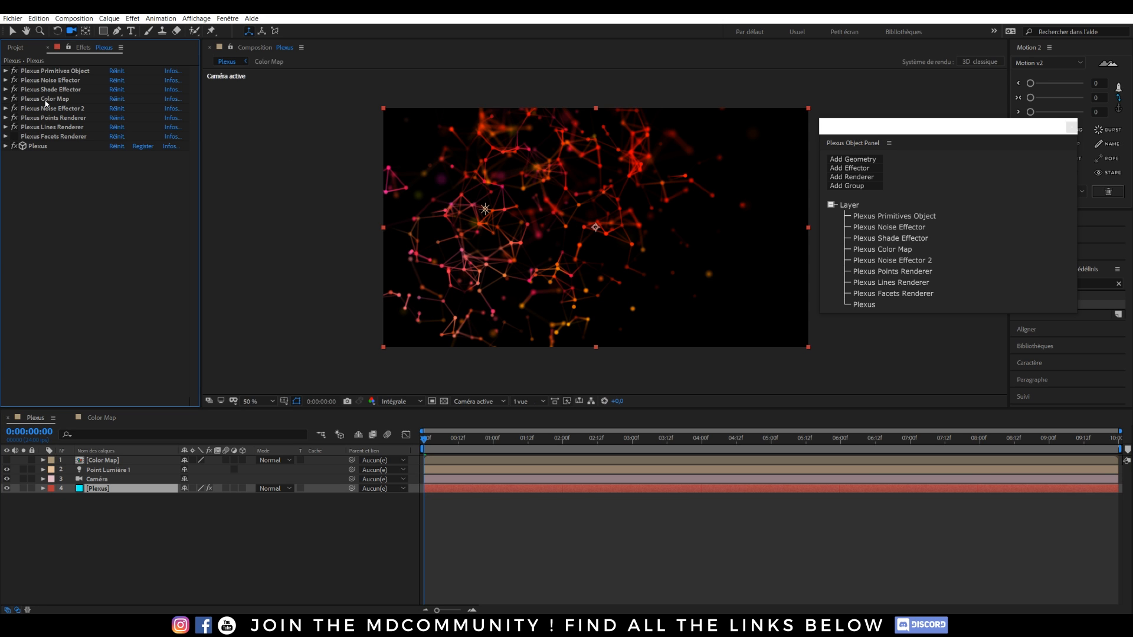
{"action": "left_click", "coordinate": [15, 136]}
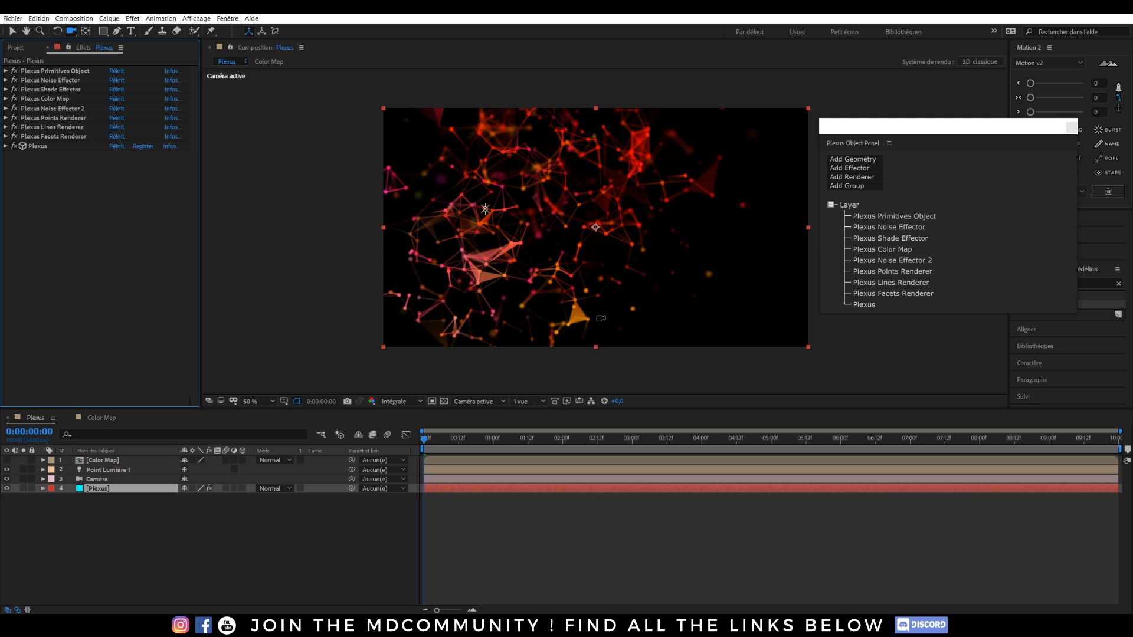
Create a 'tutorial' text layer, centring its anchor point and position in the composition.
{"action": "left_click", "coordinate": [131, 30]}
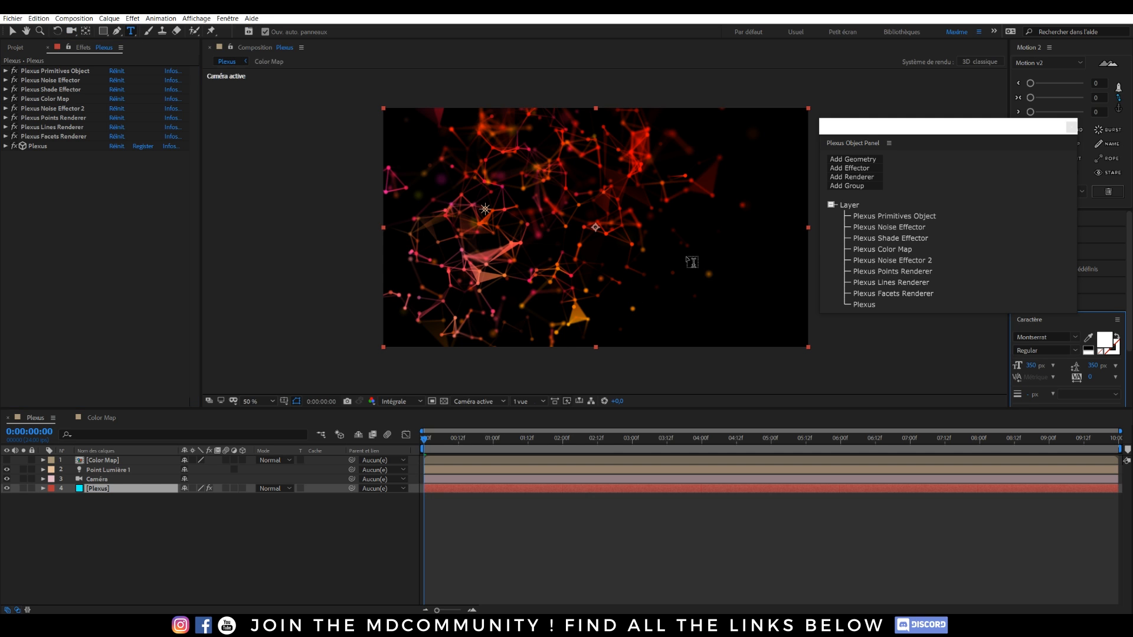
{"action": "left_click", "coordinate": [659, 248]}
{"action": "type", "text": "tutorial"}
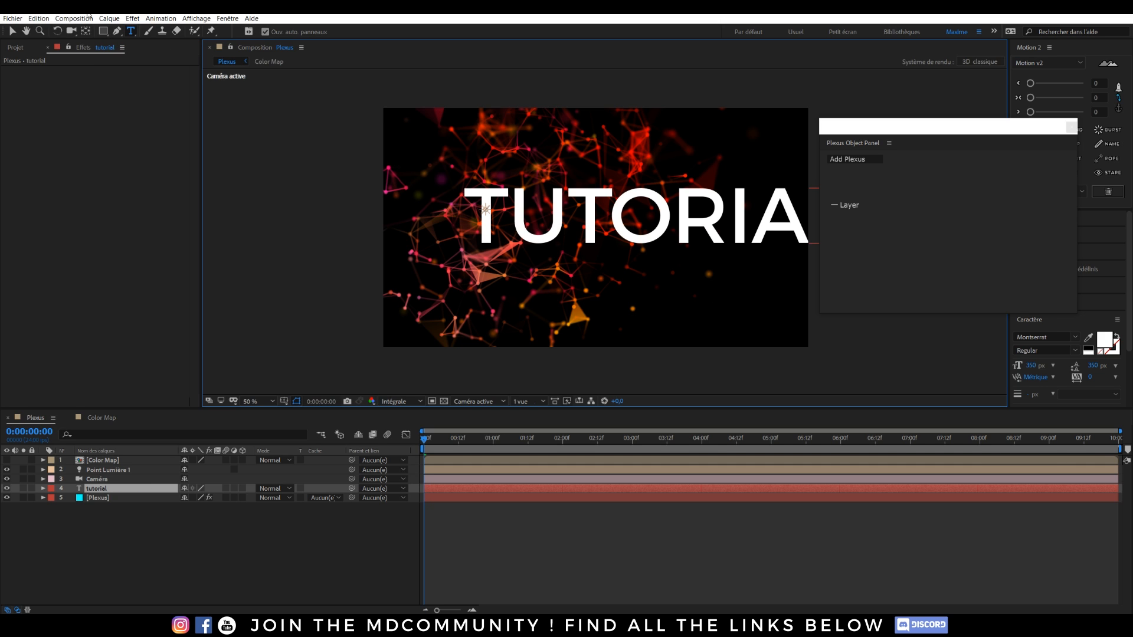
{"action": "key", "text": "Escape"}
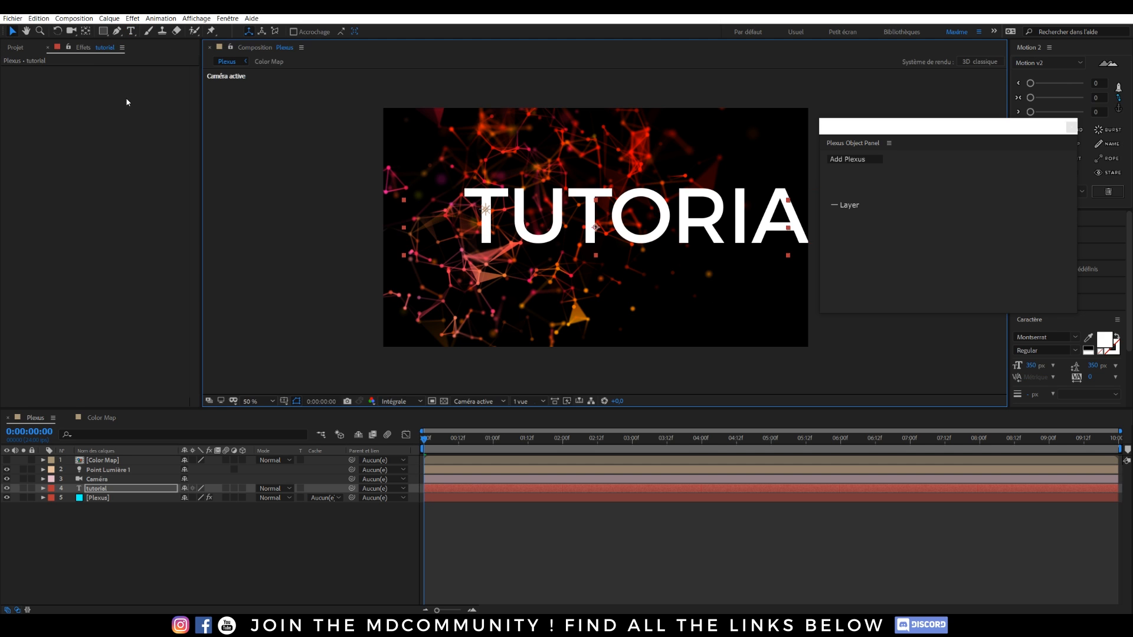
{"action": "key", "text": "ctrl+alt+Home"}
{"action": "key", "text": "ctrl+Home"}
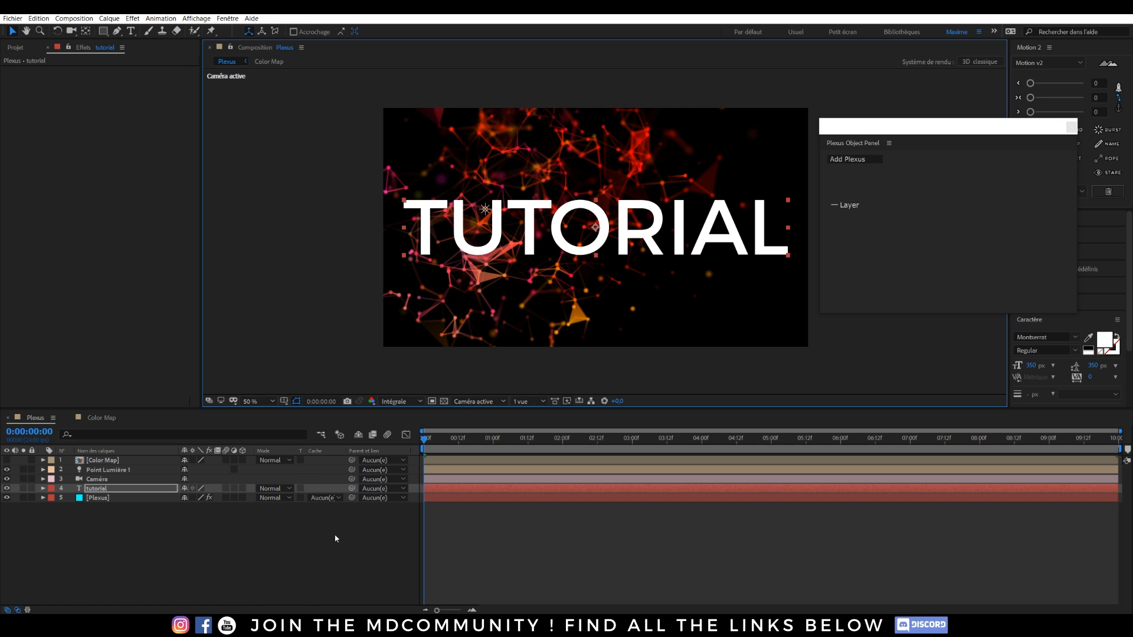
Make the tutorial layer 3D and set Utilise les lumières to Non.
{"action": "left_click", "coordinate": [242, 489]}
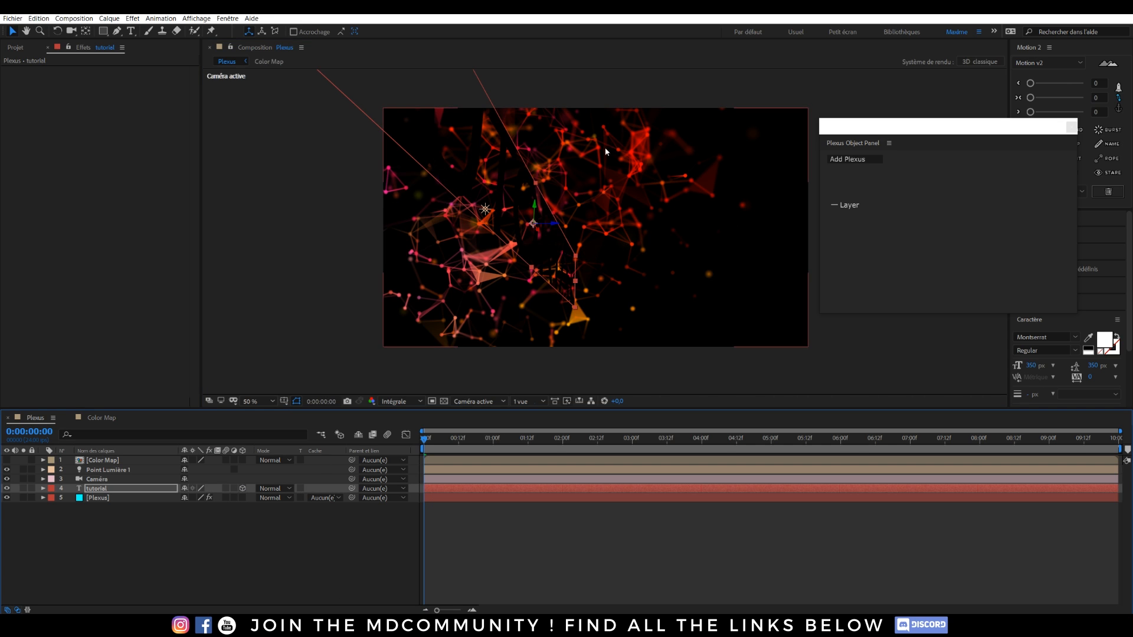
{"action": "left_click", "coordinate": [43, 489]}
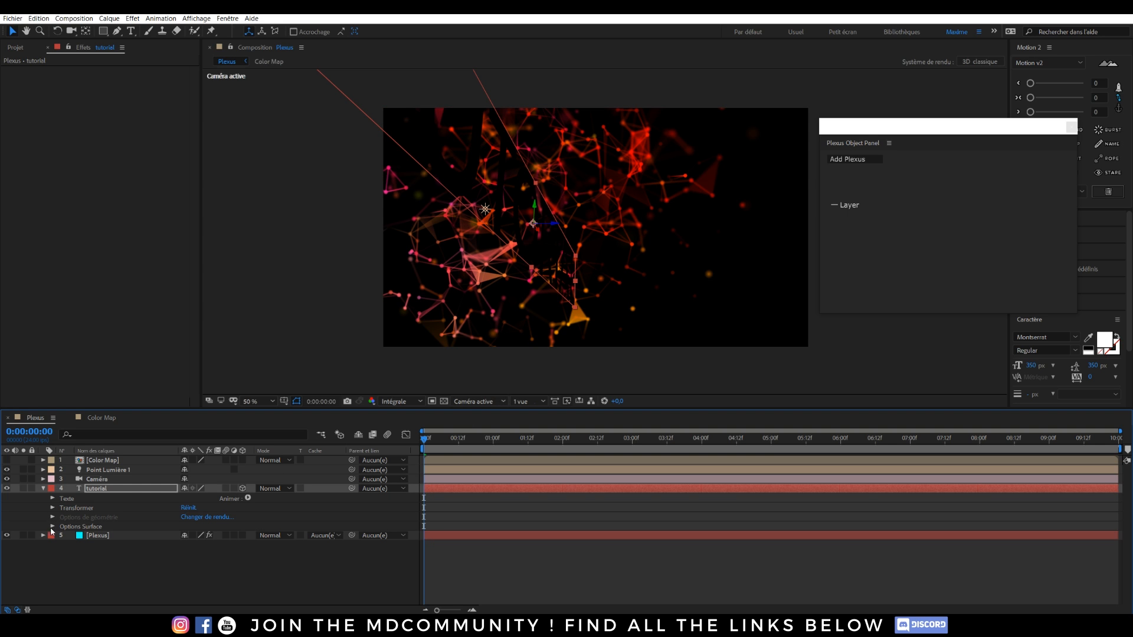
{"action": "left_click", "coordinate": [51, 527]}
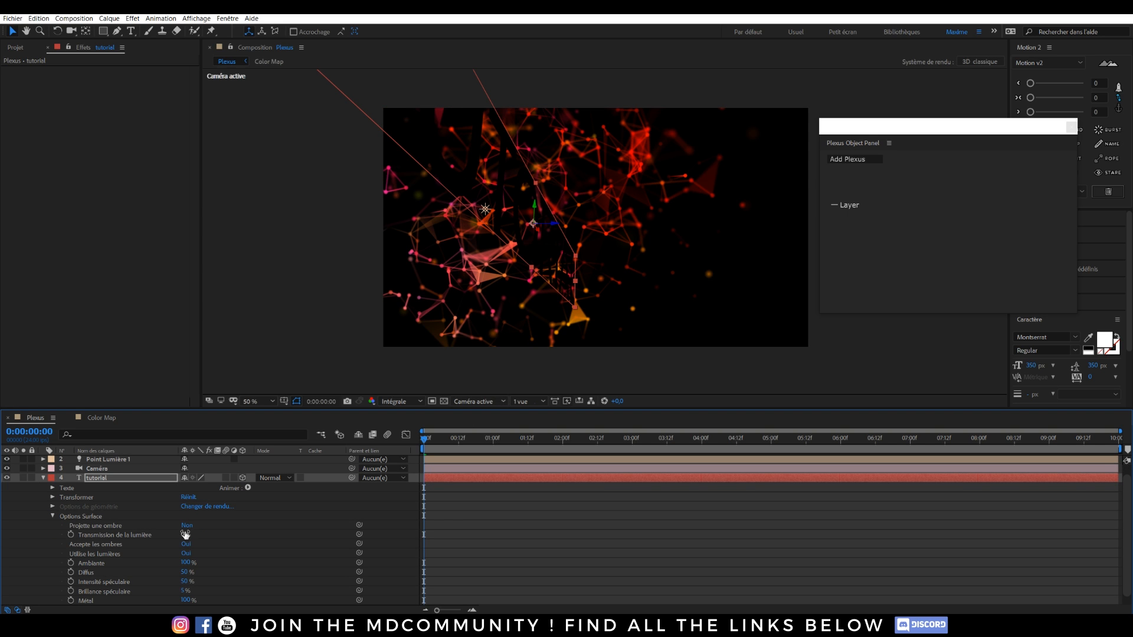
{"action": "left_click", "coordinate": [184, 553]}
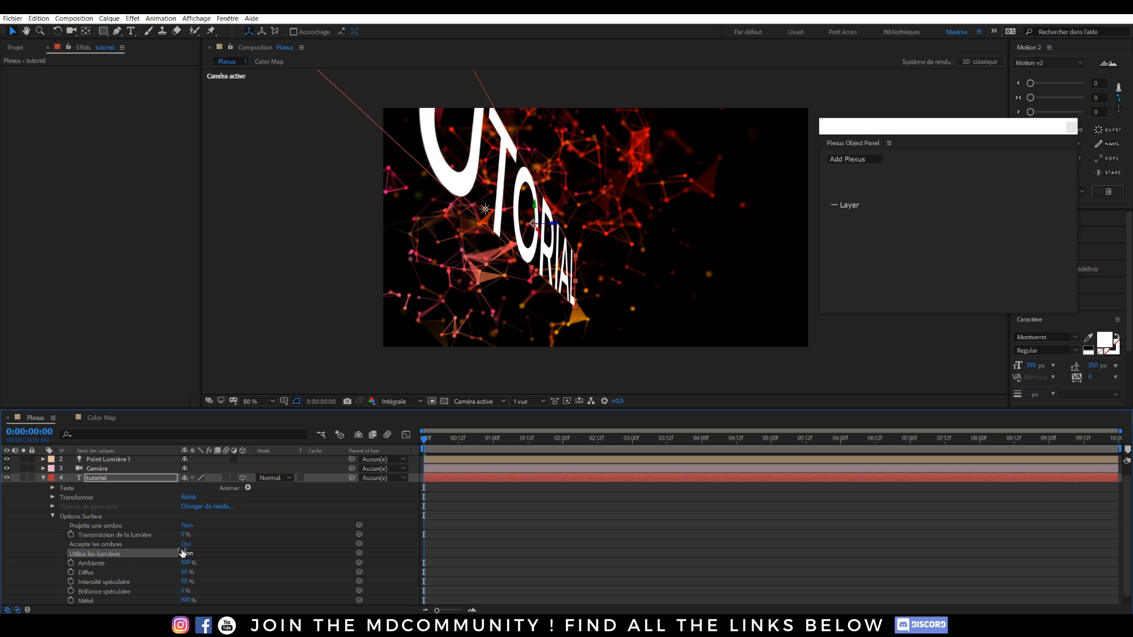
{"action": "left_click", "coordinate": [43, 478]}
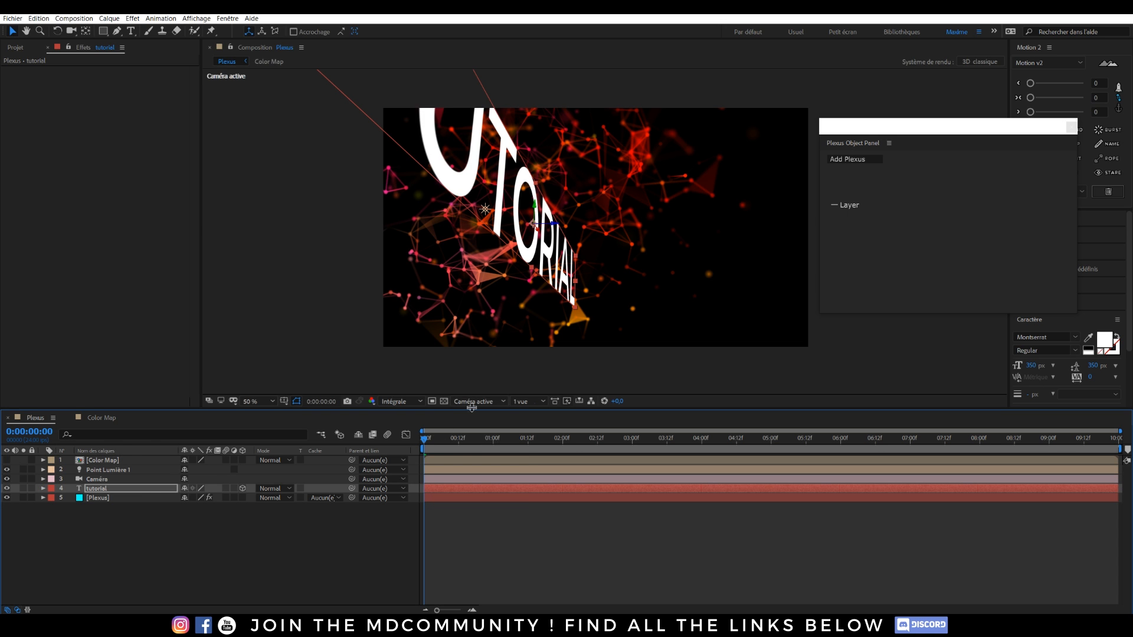
Switch to a custom 3D view to see the text inside the scene.
{"action": "left_click", "coordinate": [498, 402]}
{"action": "left_click", "coordinate": [496, 517]}
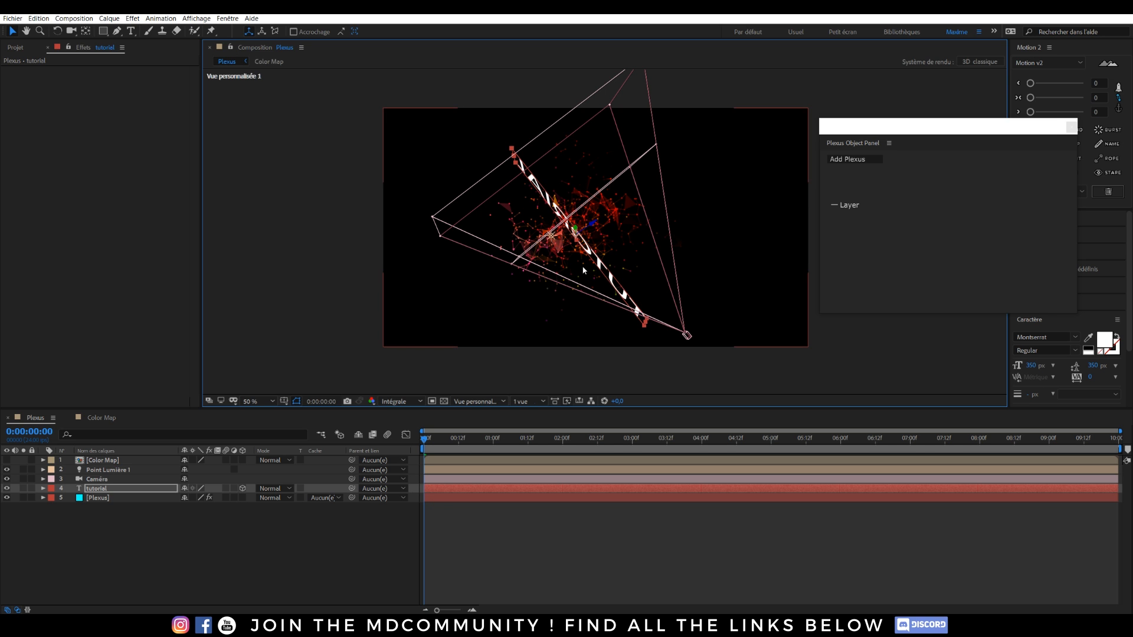
{"action": "key", "text": "c"}
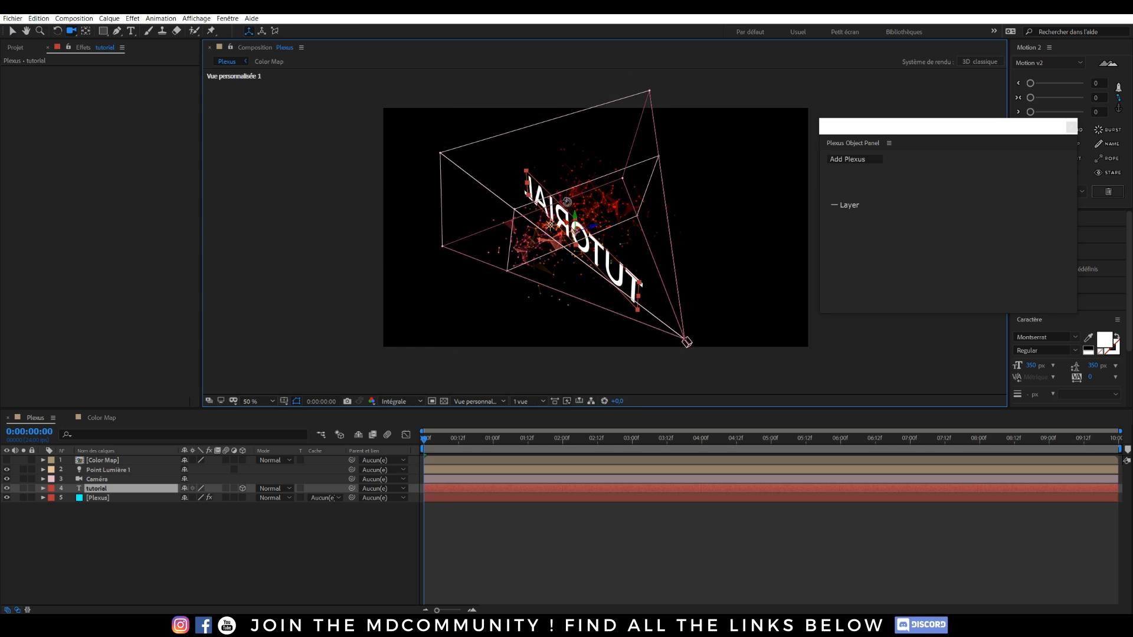